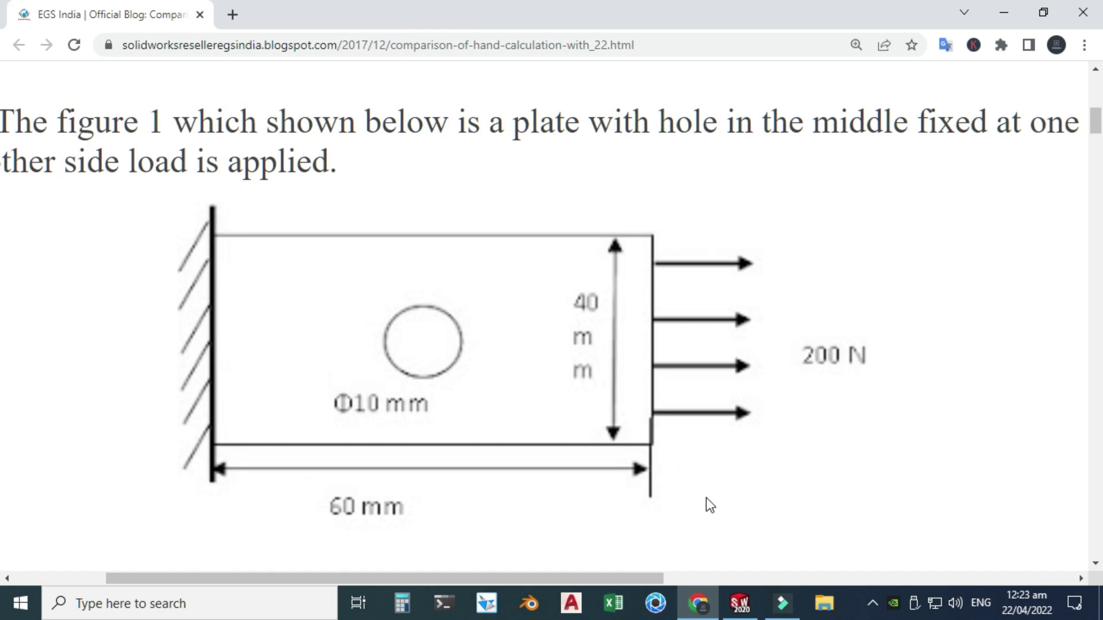
- Switch from the plate-with-hole figure in Chrome to SOLIDWORKS 2020
left_click(740, 604)
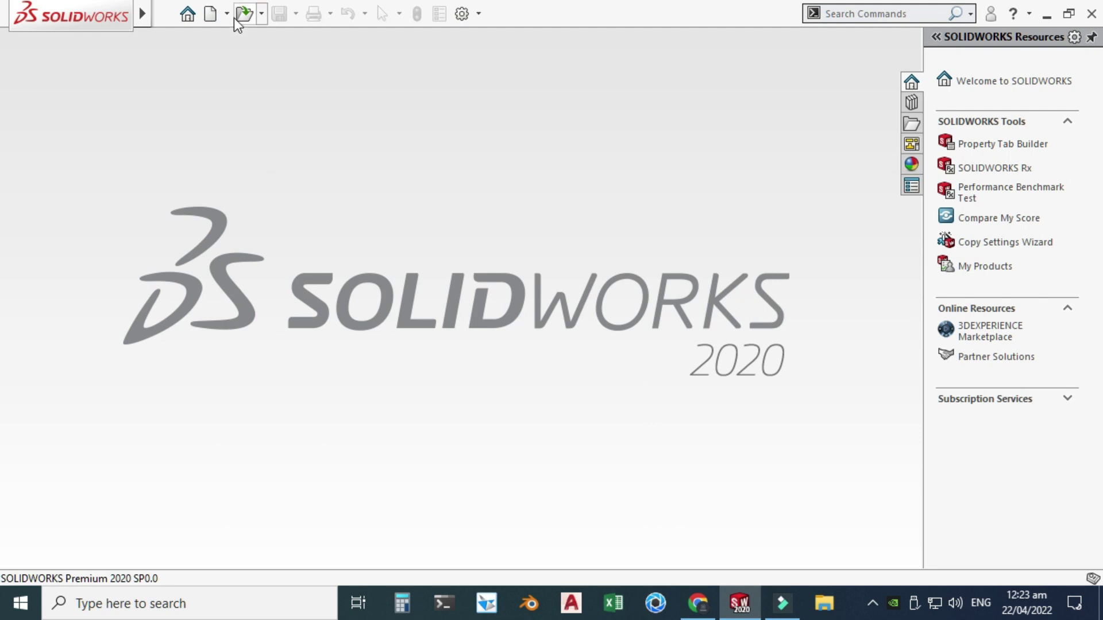
- Create a new part document with the Plain White scene, keeping MMGS units
left_click(214, 14)
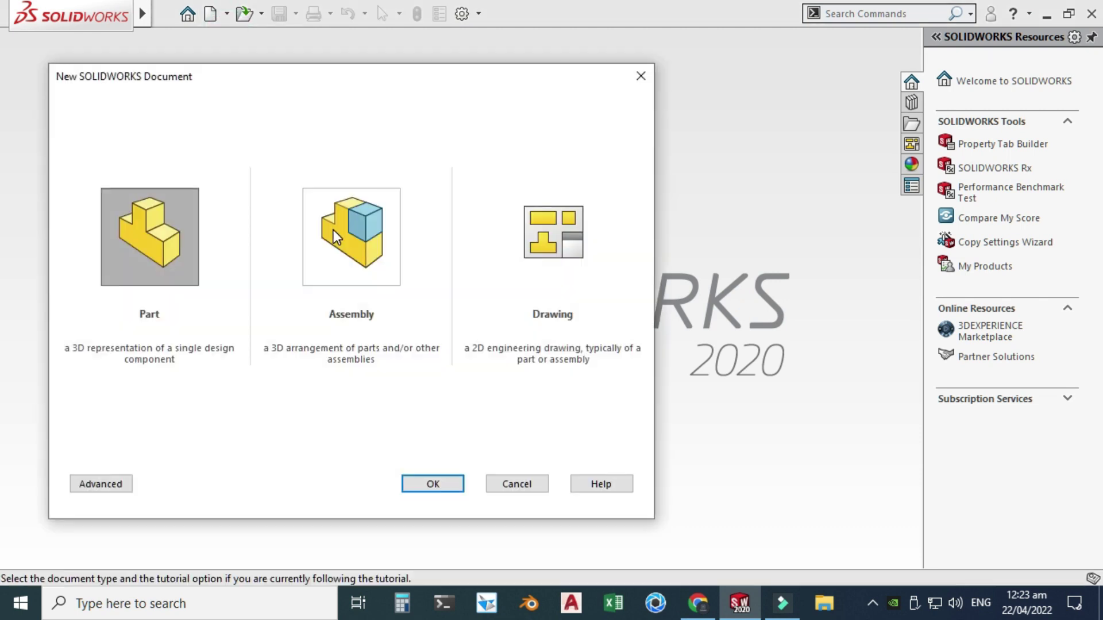
left_click(429, 483)
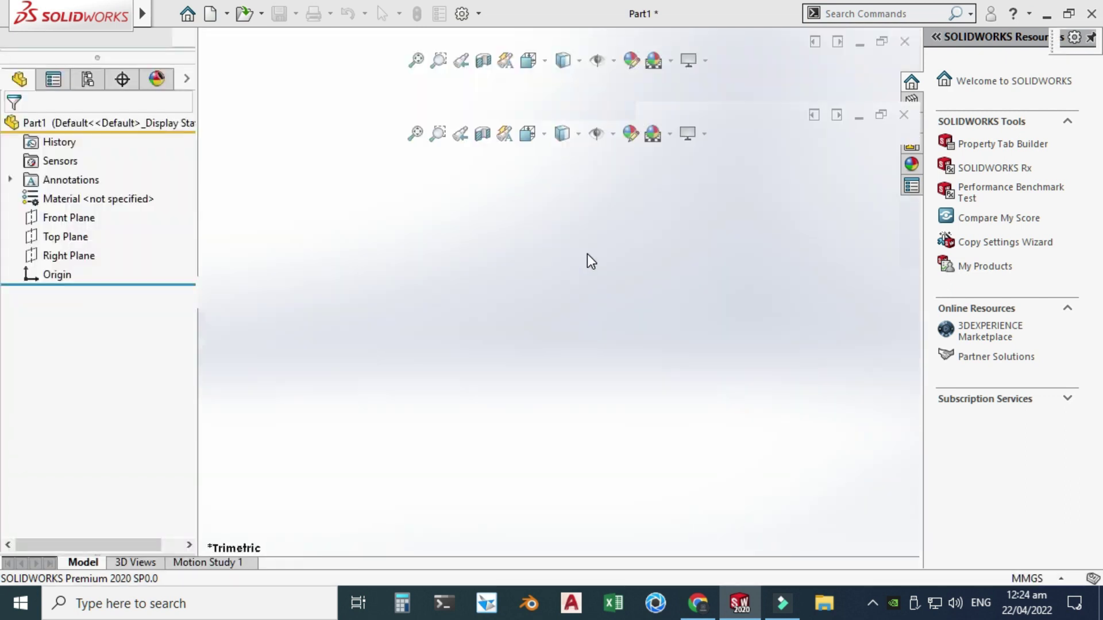
left_click(670, 133)
left_click(681, 47)
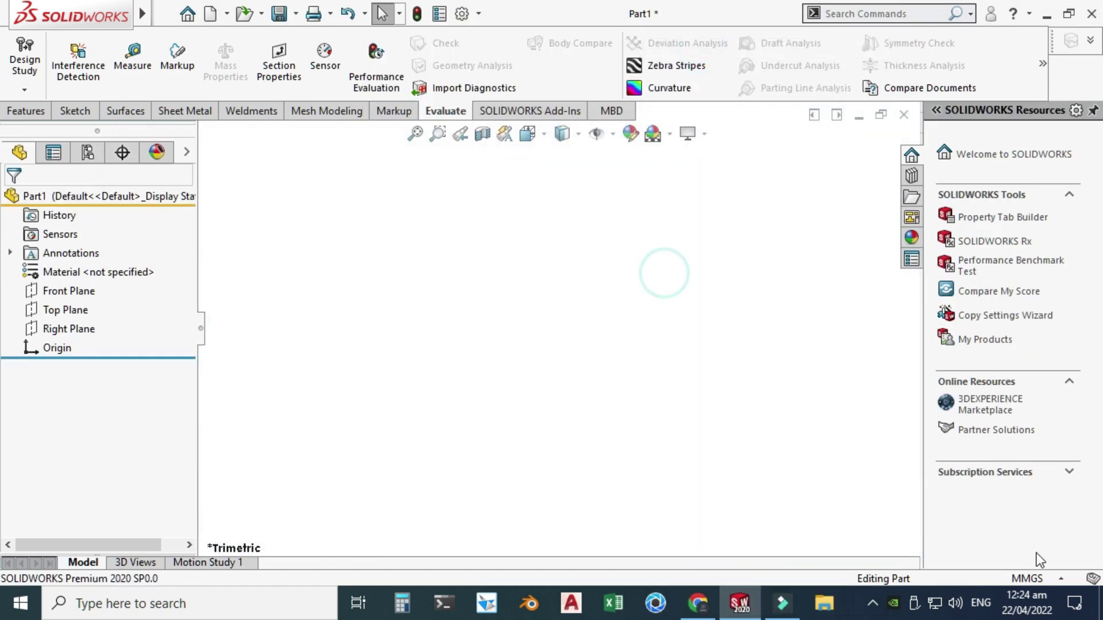
left_click(1045, 581)
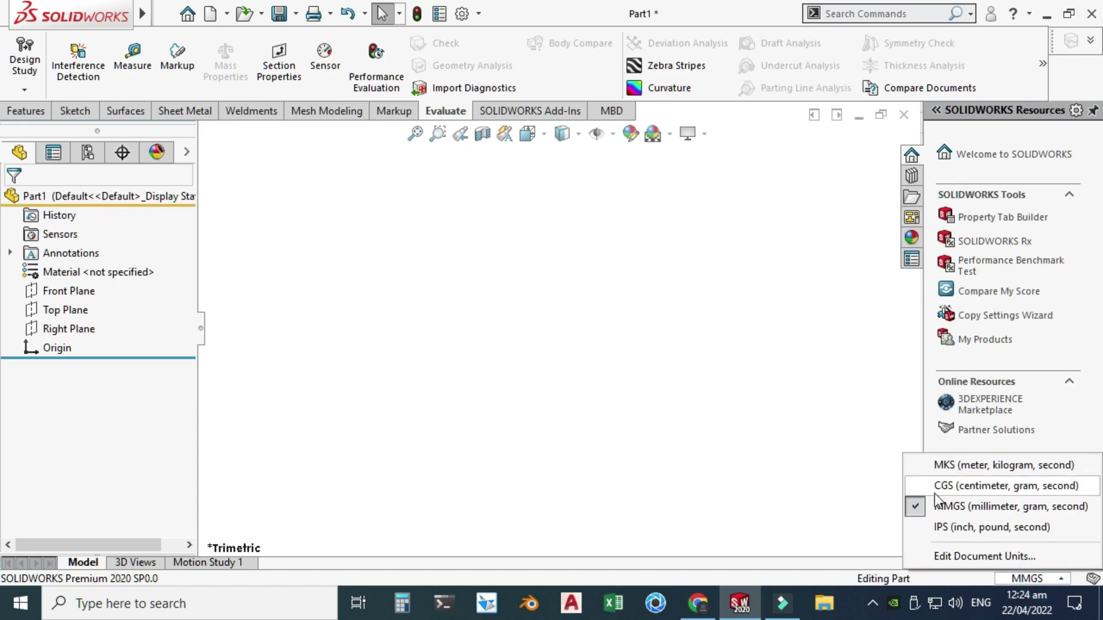
left_click(687, 382)
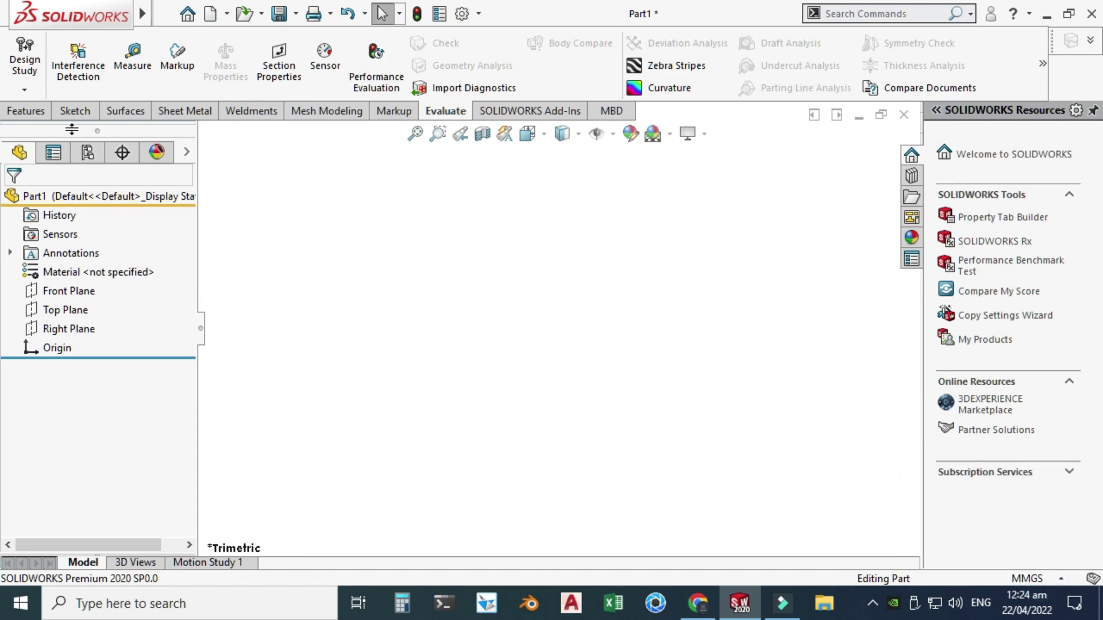
- Draw a center rectangle from the origin in a new sketch on the Front Plane
left_click(77, 113)
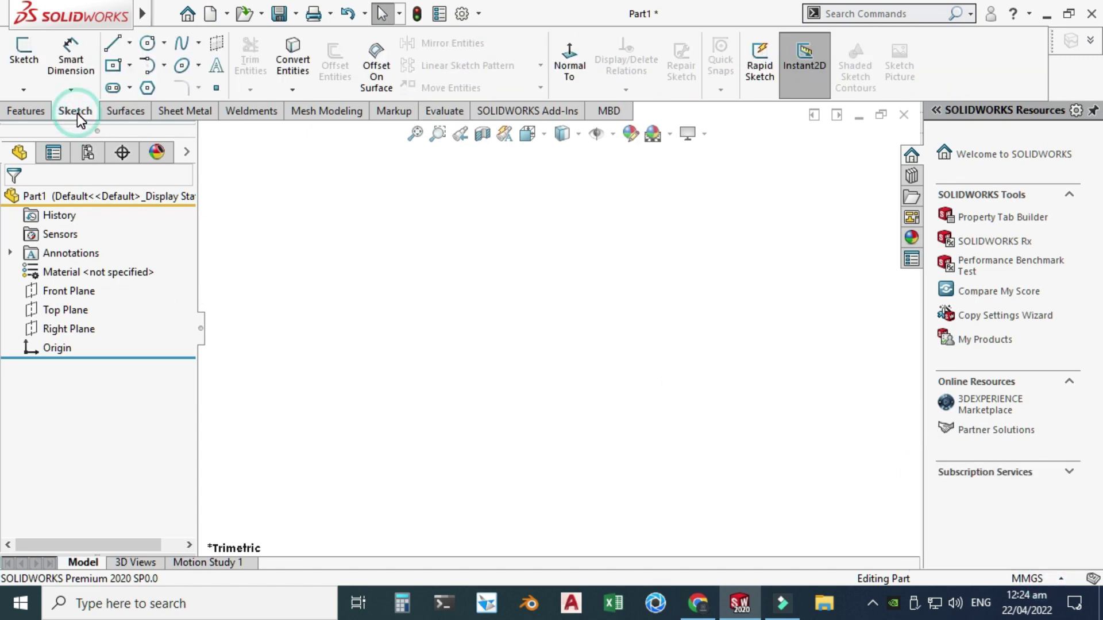
left_click(22, 92)
left_click(26, 110)
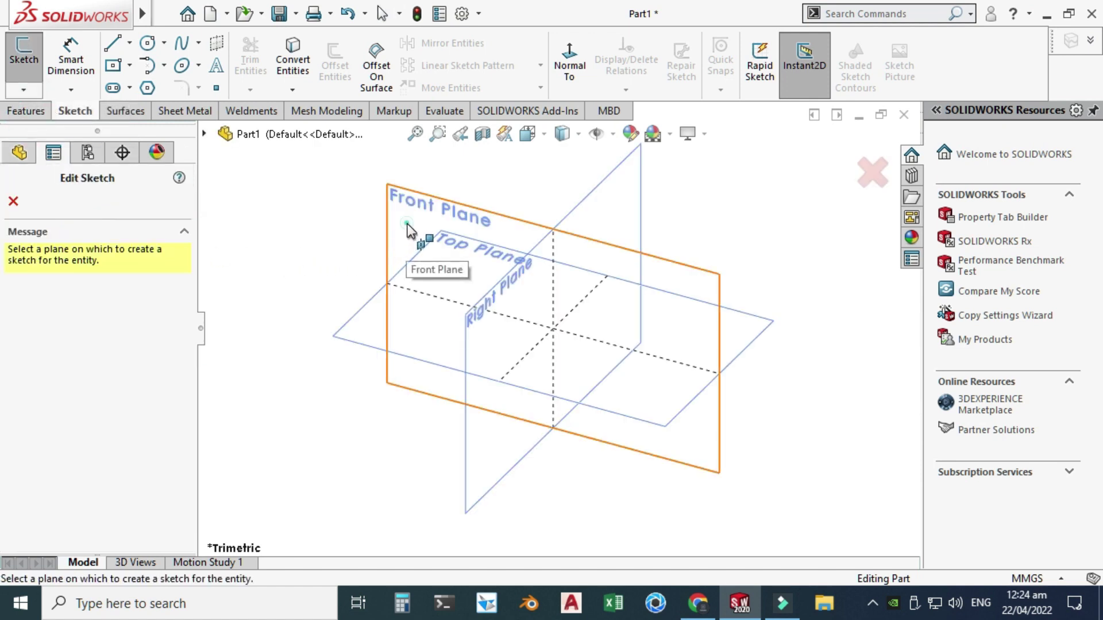
left_click(405, 234)
left_click(129, 65)
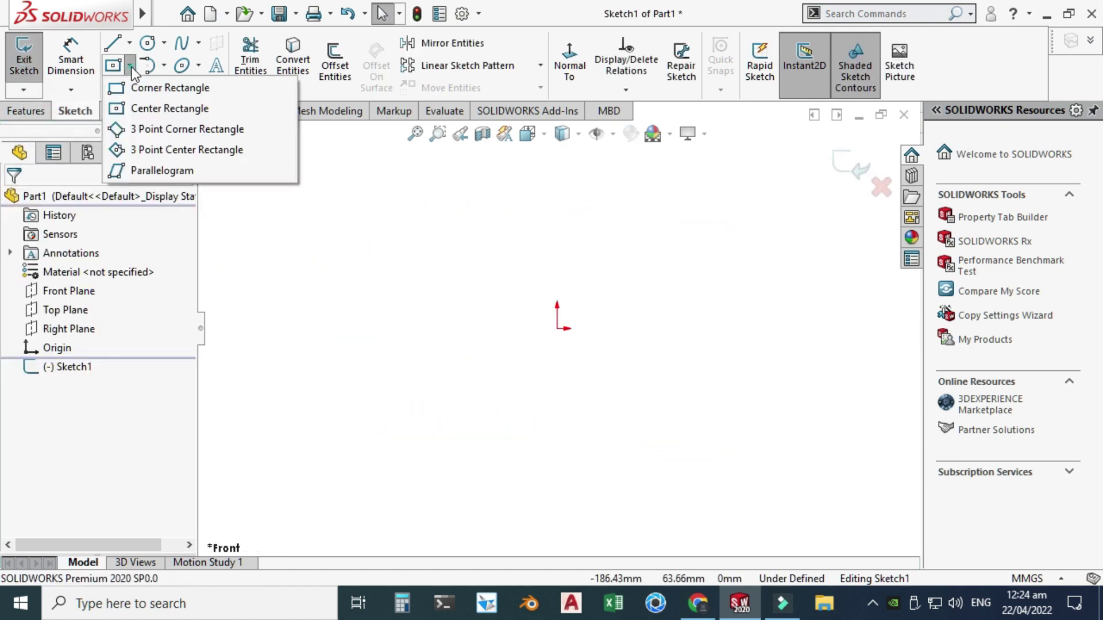
left_click(143, 109)
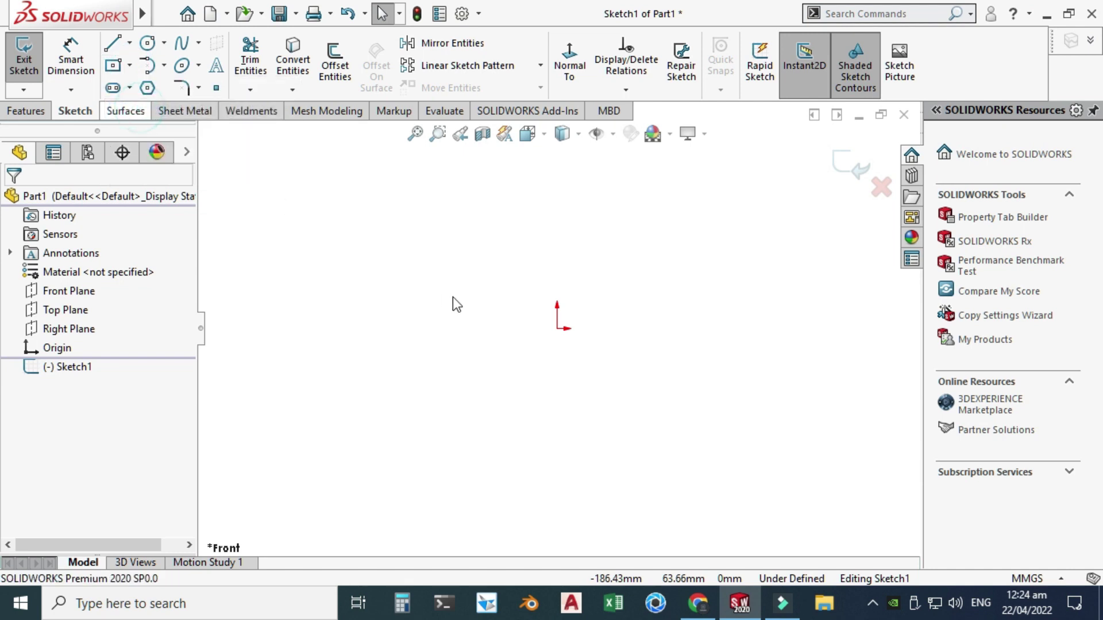
left_click(556, 328)
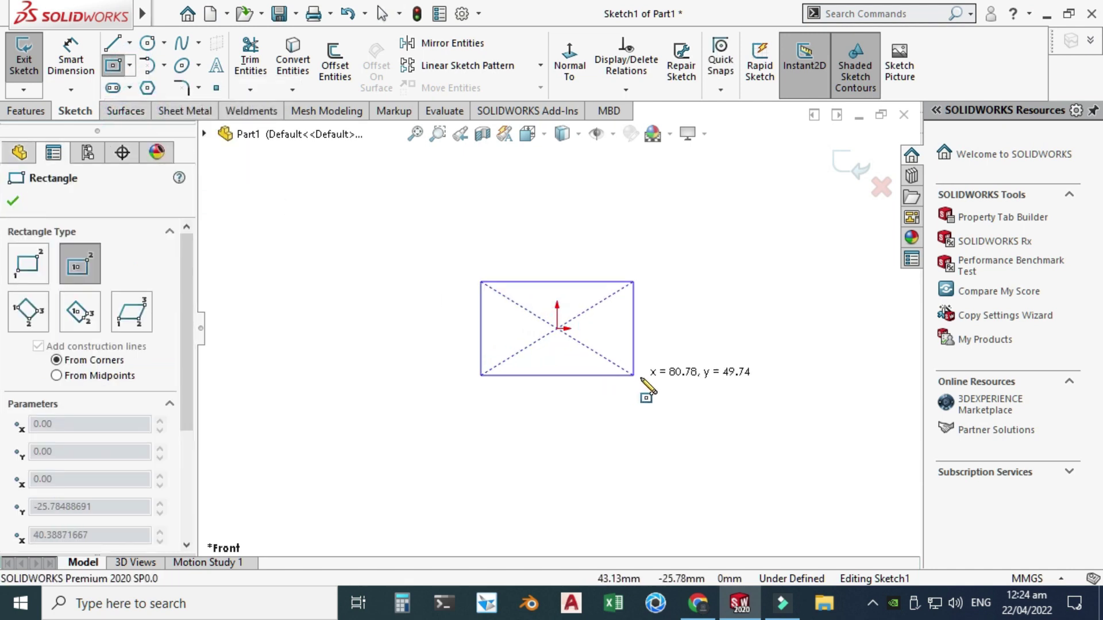
left_click(688, 401)
- Dimension the rectangle to 100 mm high and 200 mm wide
left_click(70, 58)
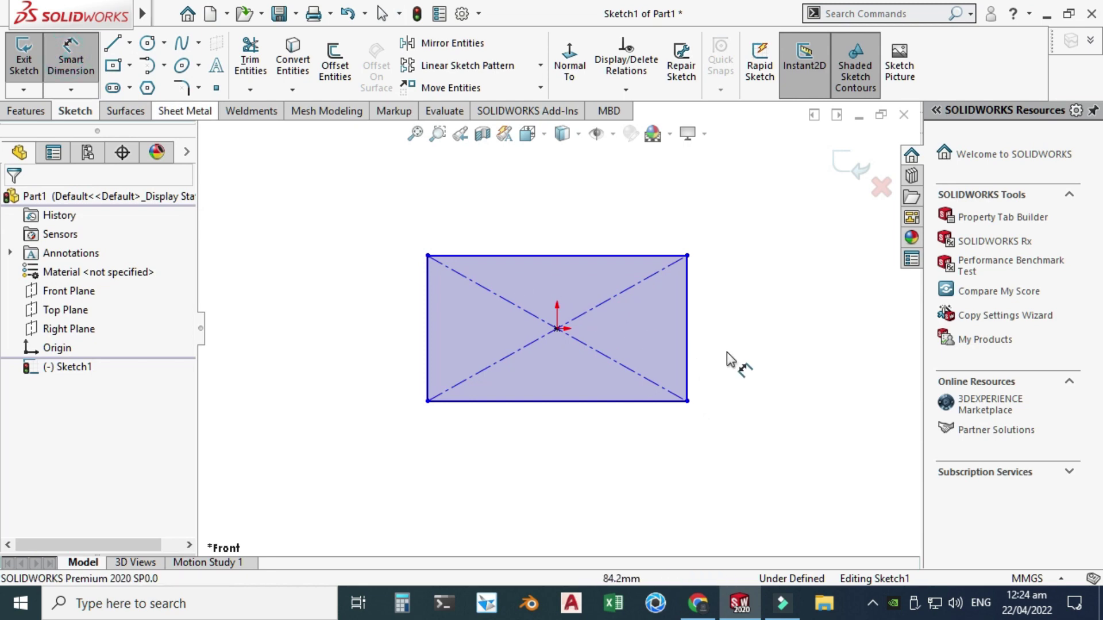
left_click(688, 342)
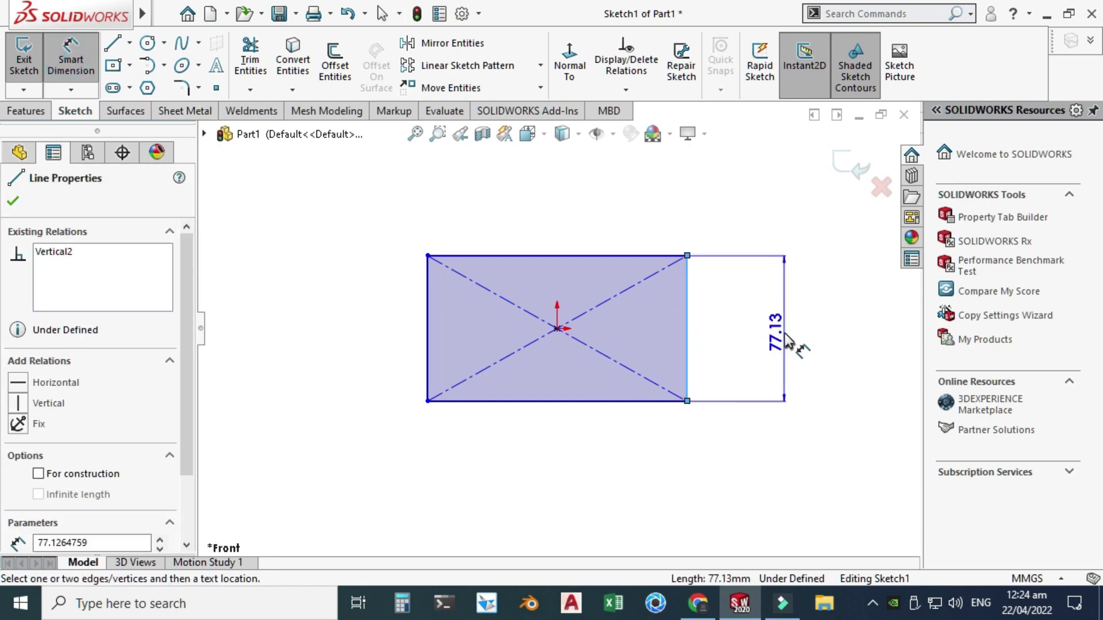
left_click(785, 335)
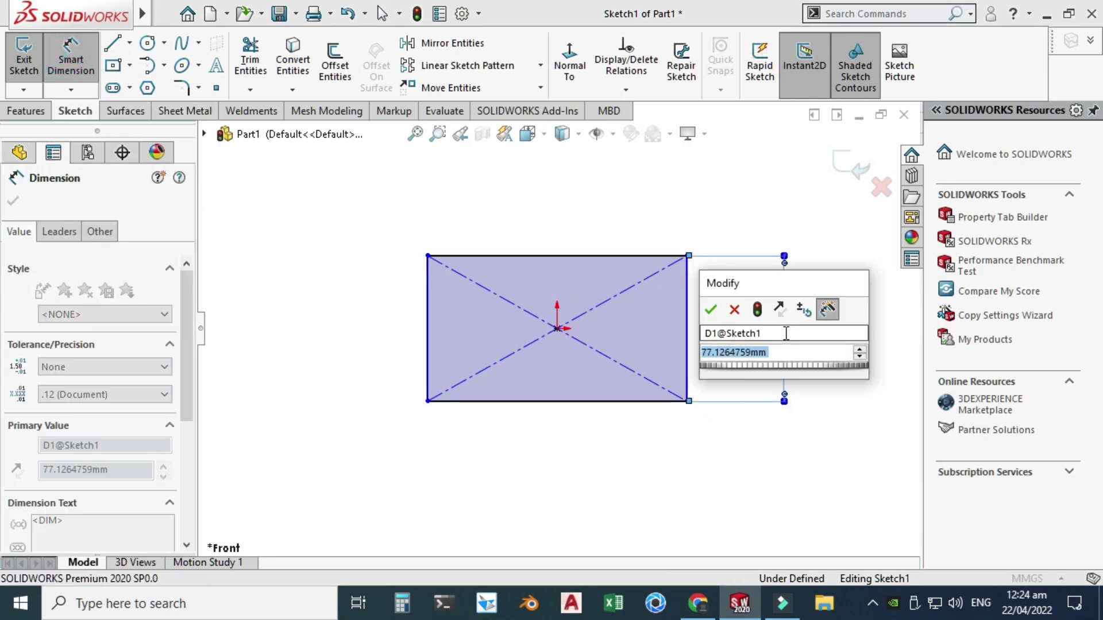
type("100")
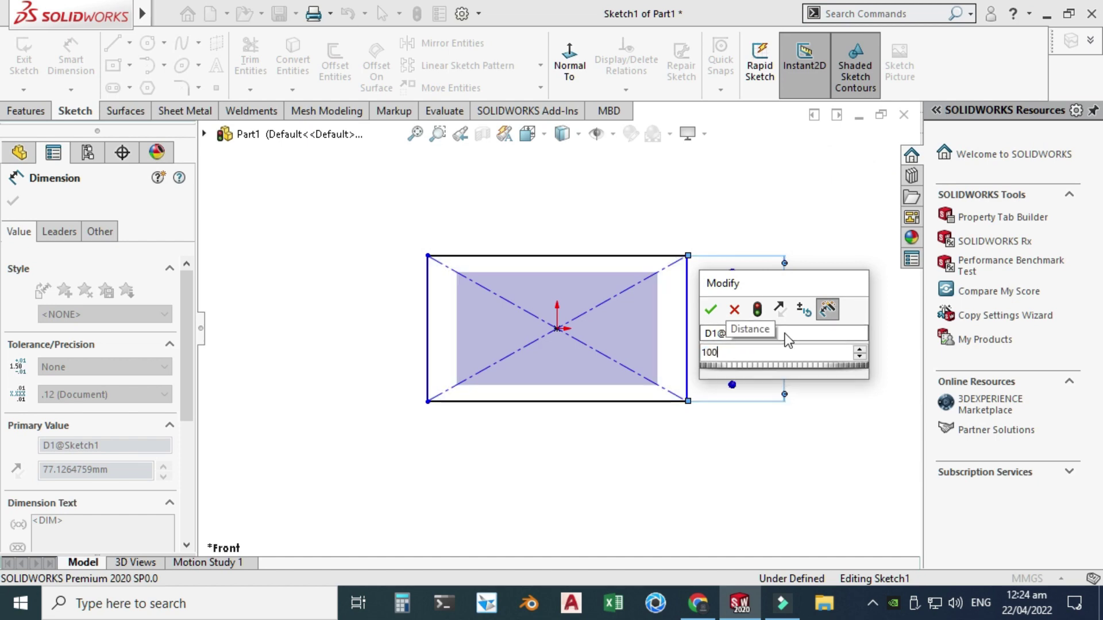
key("Return")
left_click(631, 402)
left_click(632, 456)
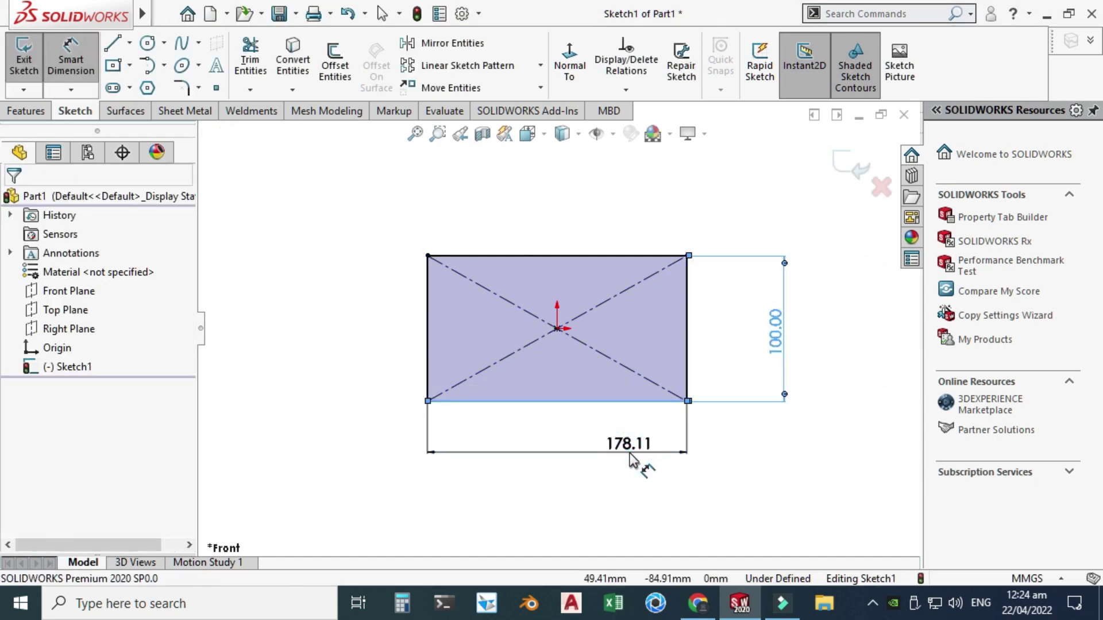
type("200")
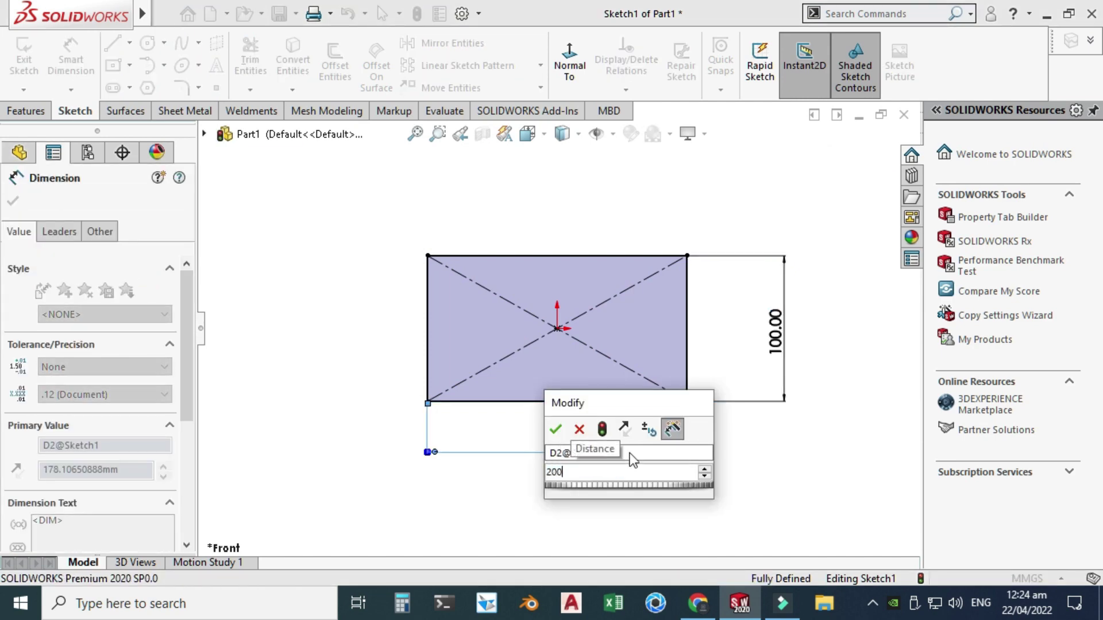
key("Return")
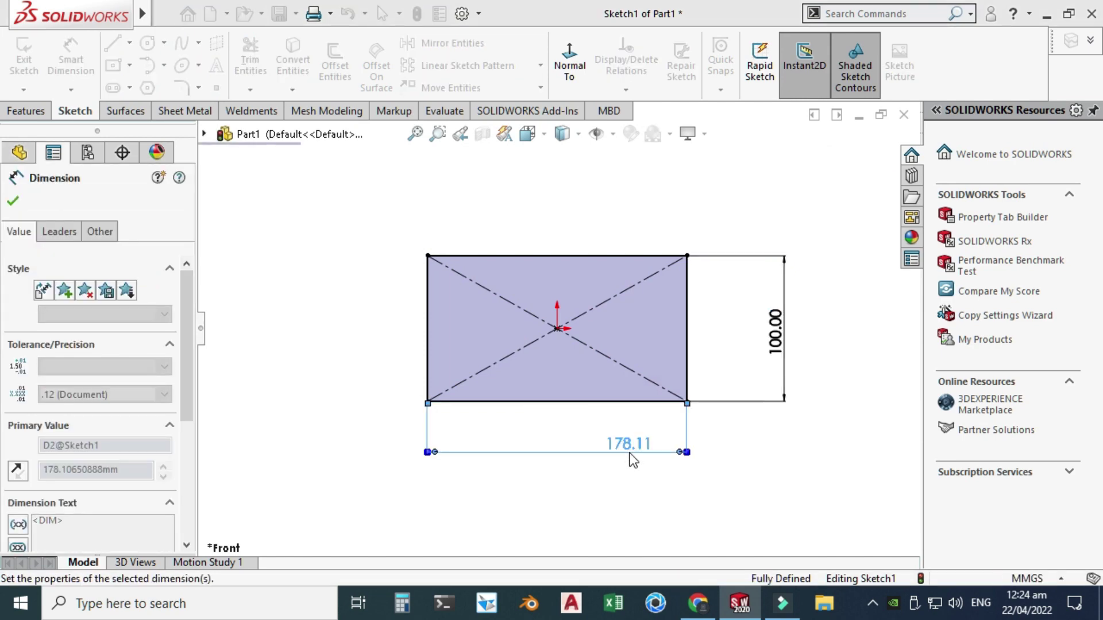
key("Escape")
left_click(166, 44)
left_click(175, 66)
- Draw a circle centred on the origin and dimension it to Φ40 mm
left_click(556, 328)
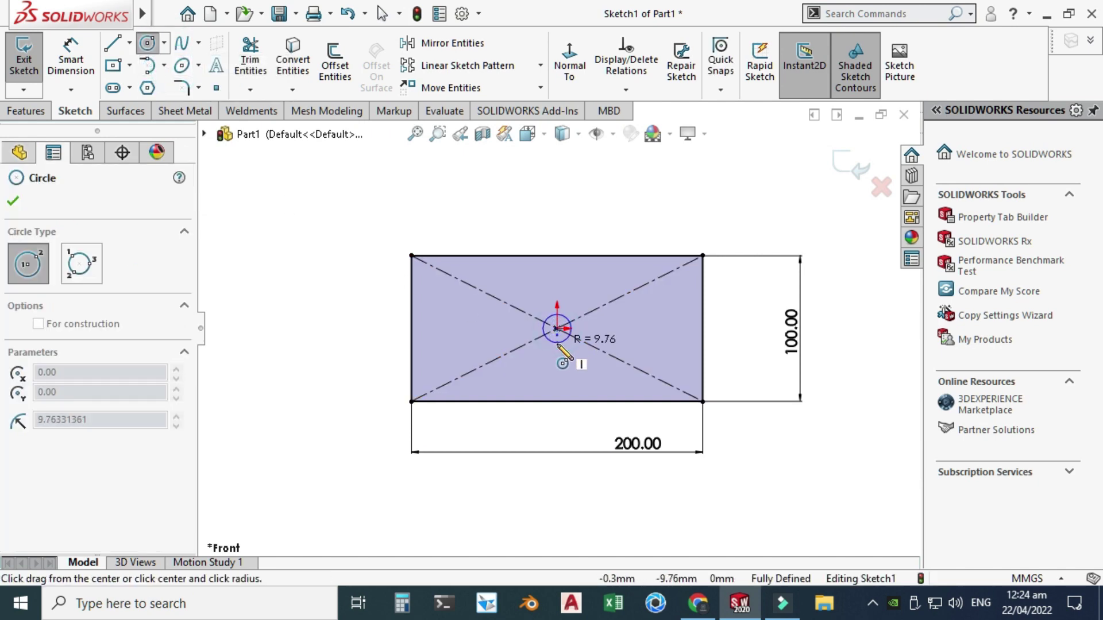
left_click(574, 351)
scroll(556, 350, "down", 5)
scroll(583, 297, "up", 5)
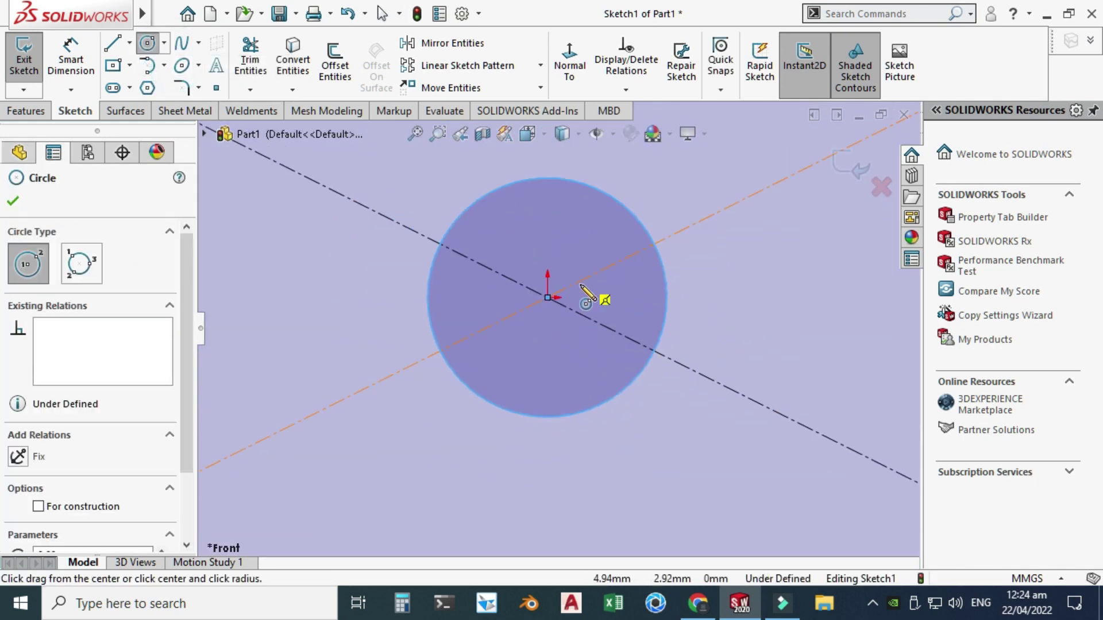
key("Escape")
left_click(71, 54)
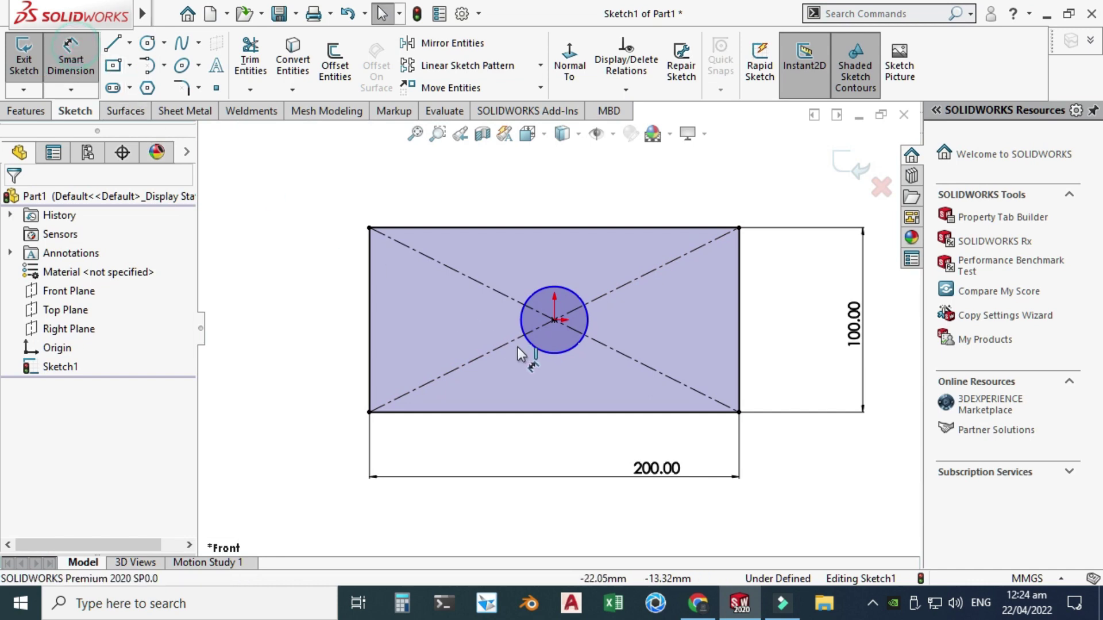
left_click(555, 353)
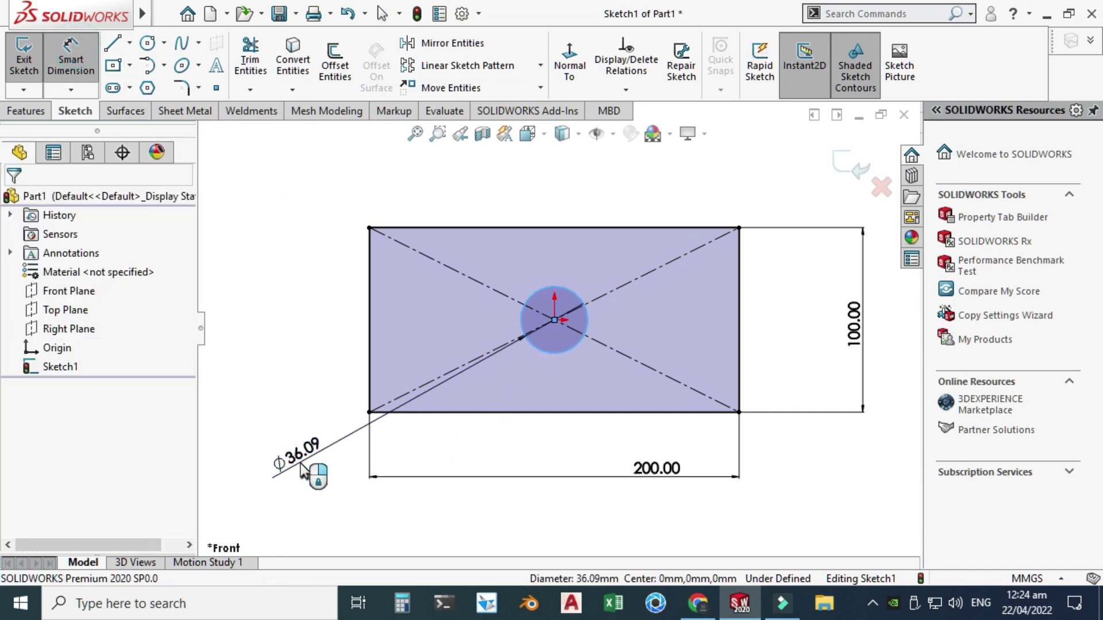
left_click(302, 471)
type("40")
key("Return")
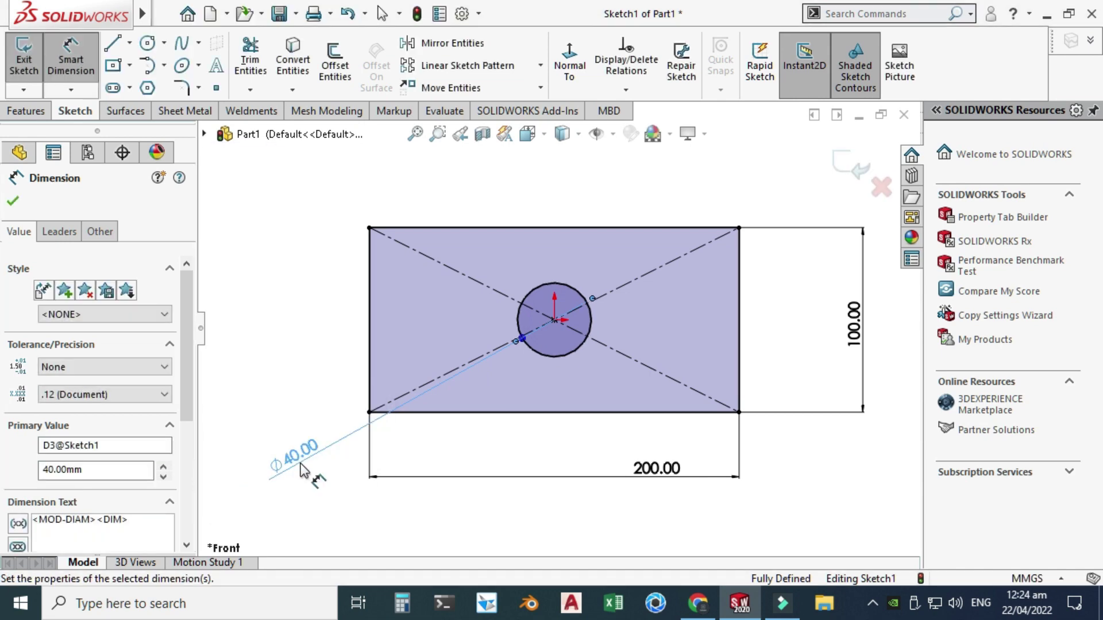
key("Escape")
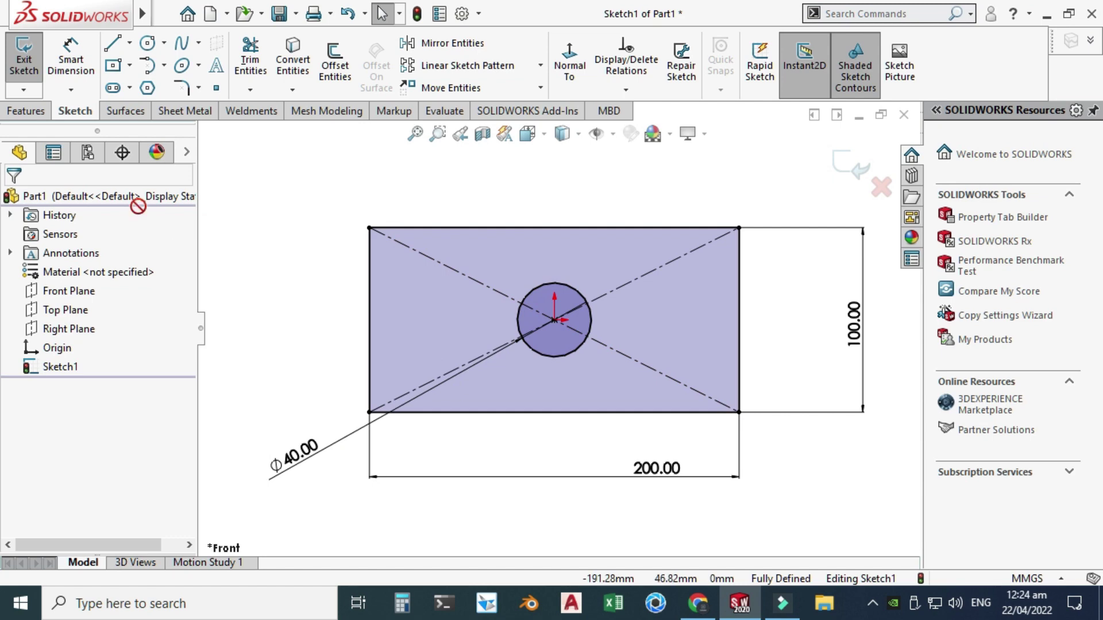
- Extrude the sketch Mid Plane to a 30 mm depth as Boss-Extrude1
left_click(32, 111)
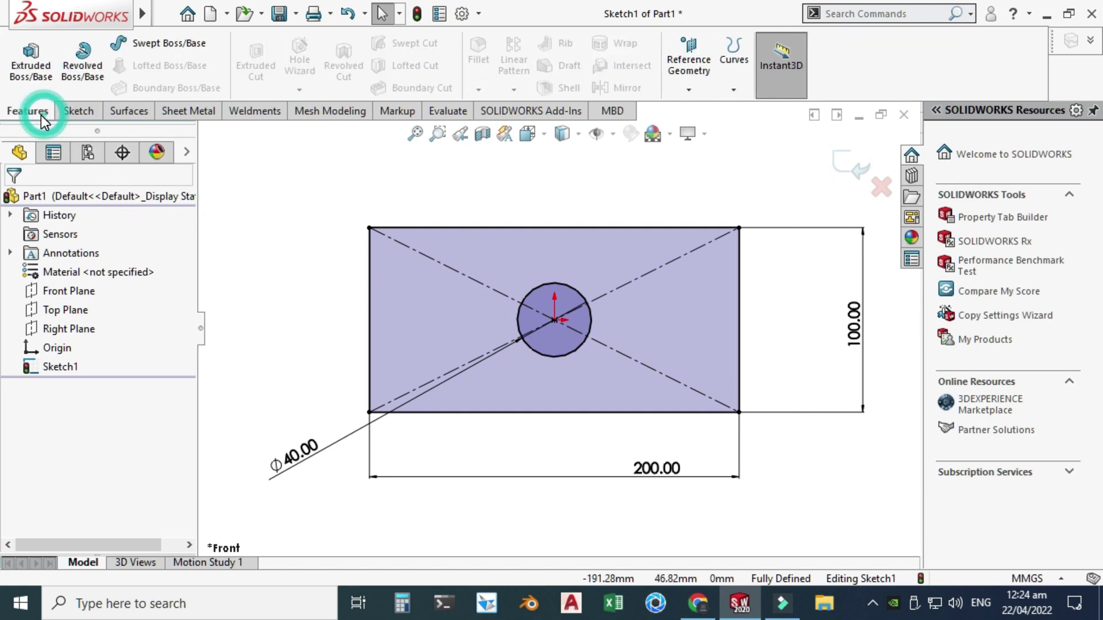
left_click(31, 68)
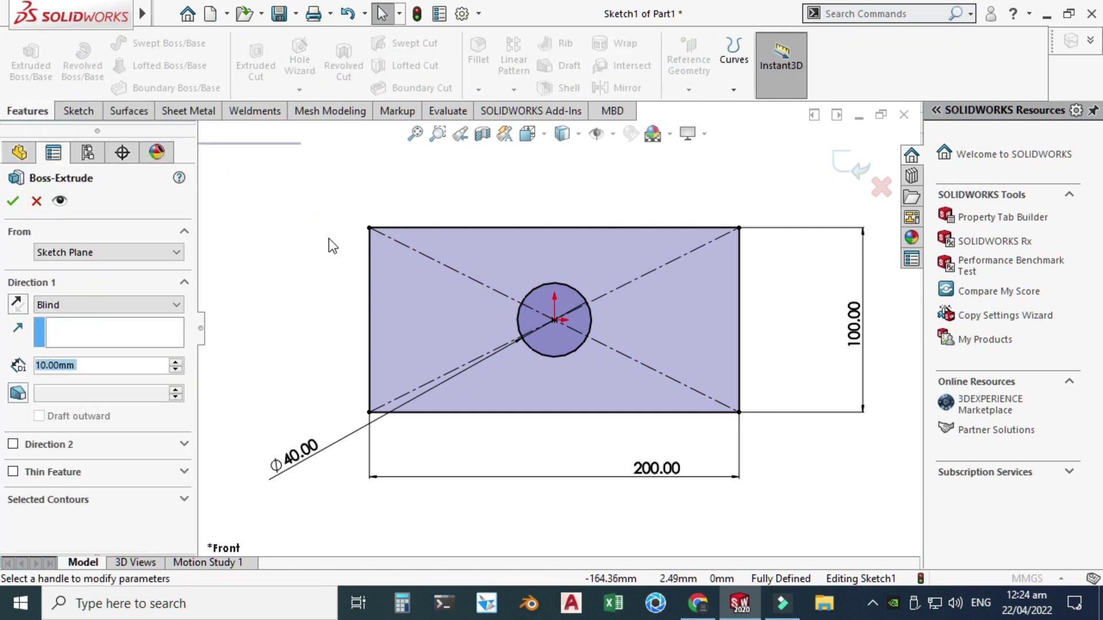
left_click(126, 303)
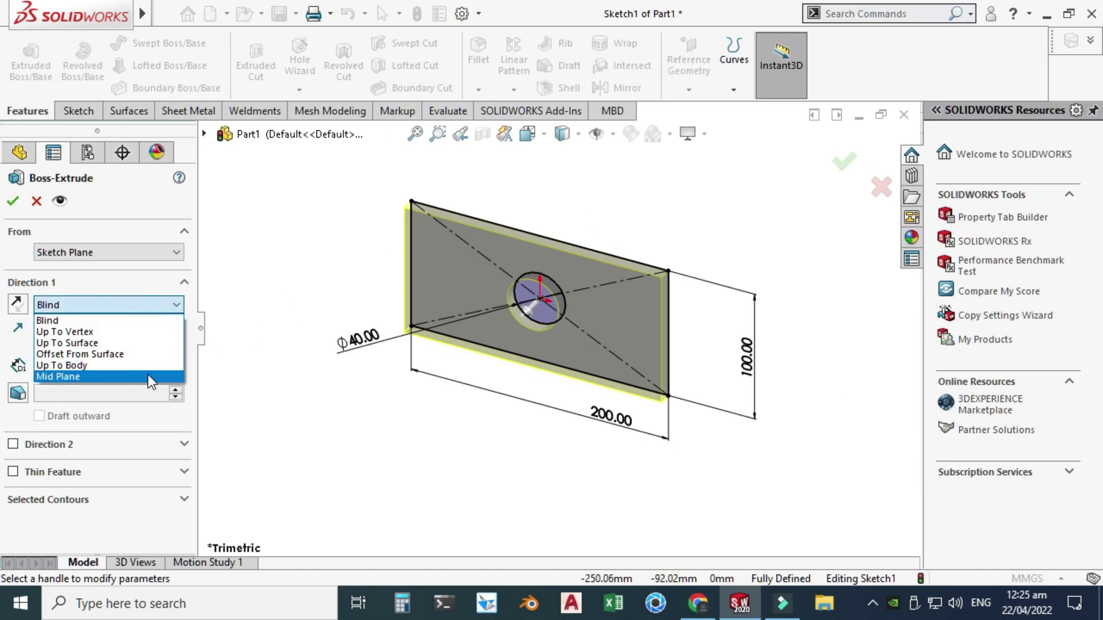
left_click(129, 375)
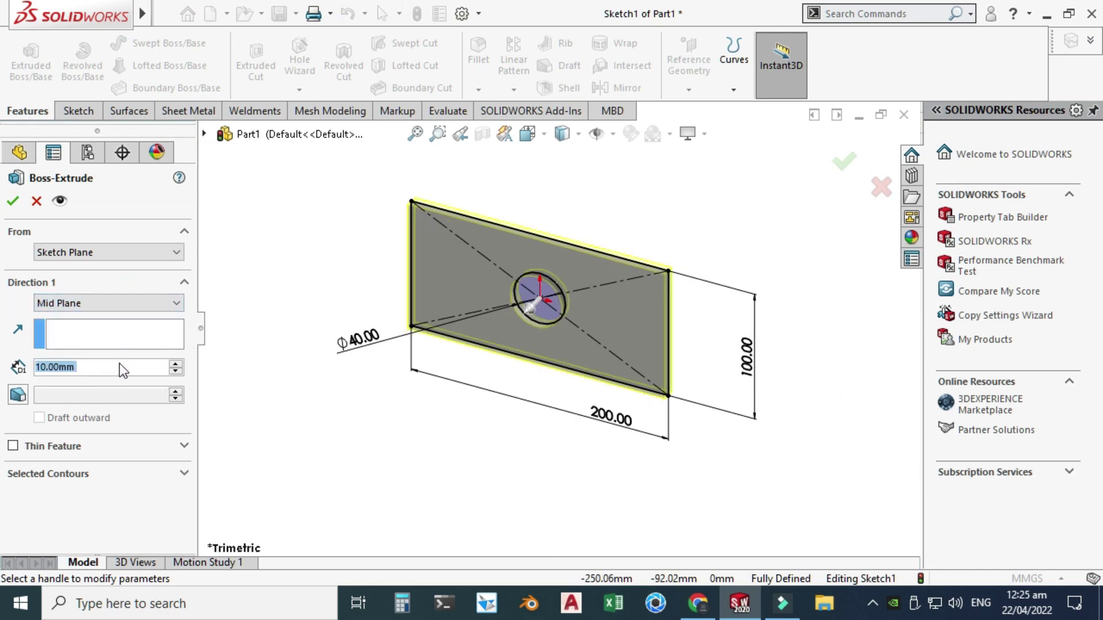
left_click(176, 364)
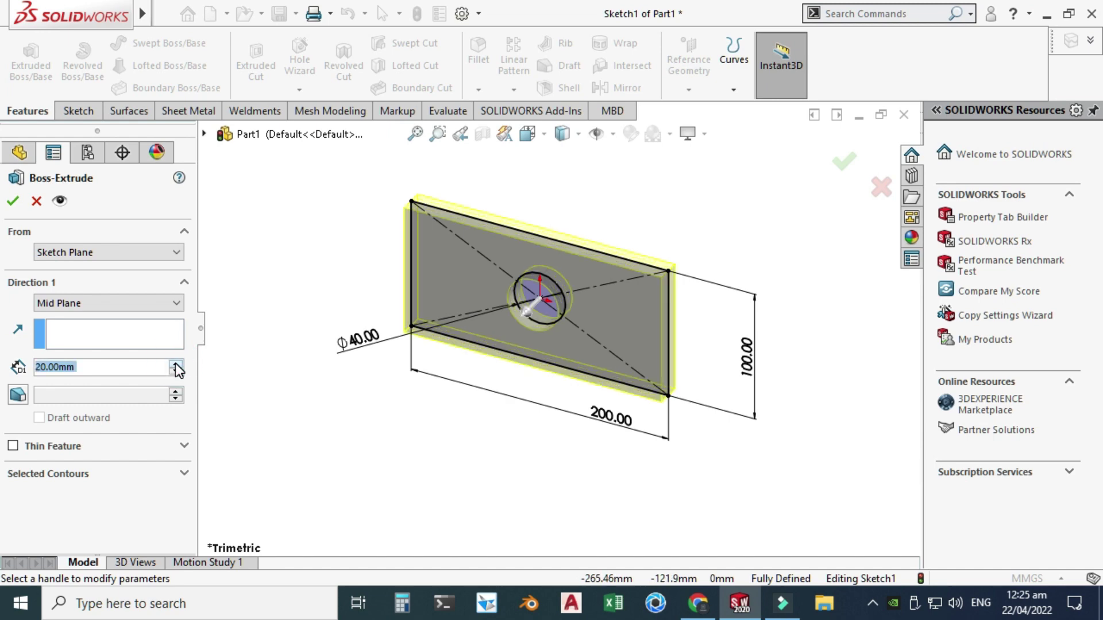
left_click(176, 365)
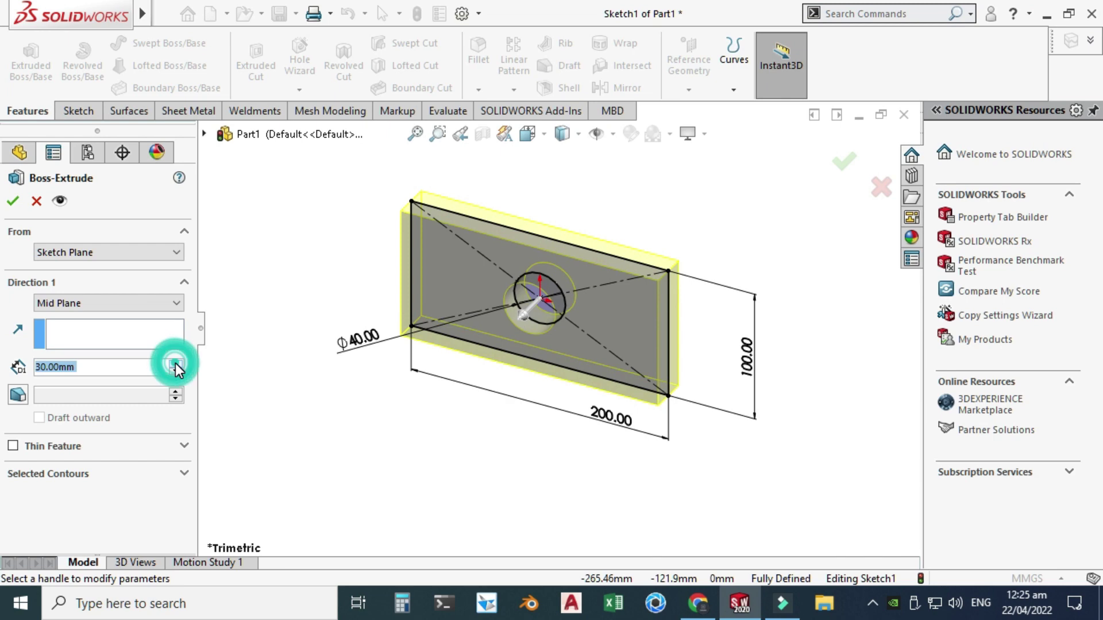
left_click(13, 203)
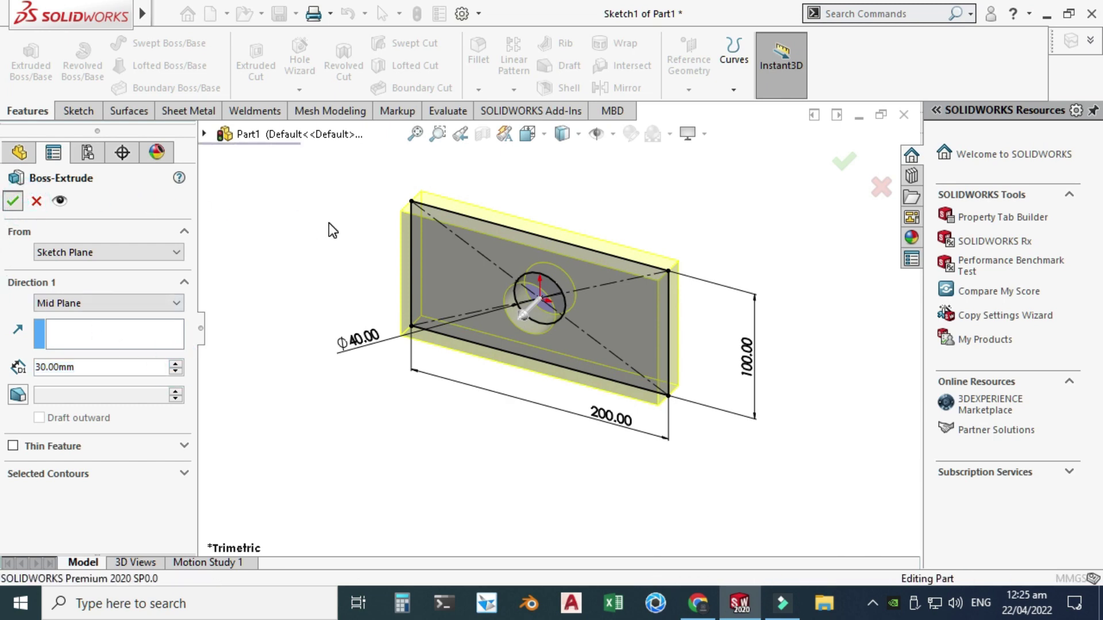
left_click(329, 223)
- Rotate the view to turn the plate nearly front-on
scroll(522, 192, "down", 2)
right_click(654, 171)
left_click(713, 246)
left_click_drag(713, 246, 765, 246)
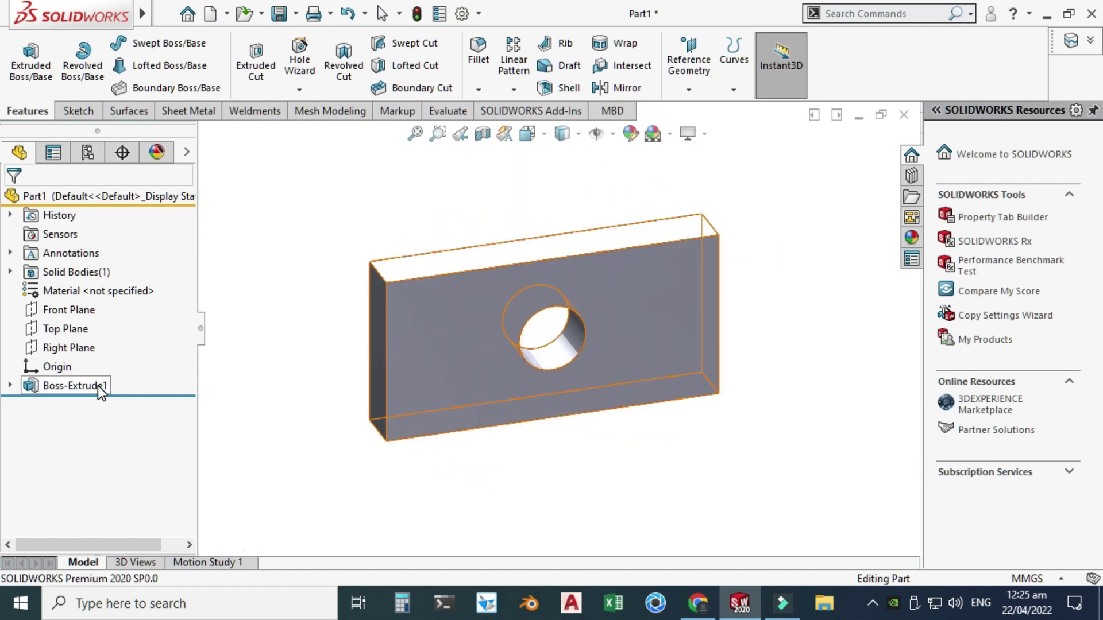
- Edit Boss-Extrude1 and change its depth to 20 mm
left_click(97, 386)
left_click(119, 333)
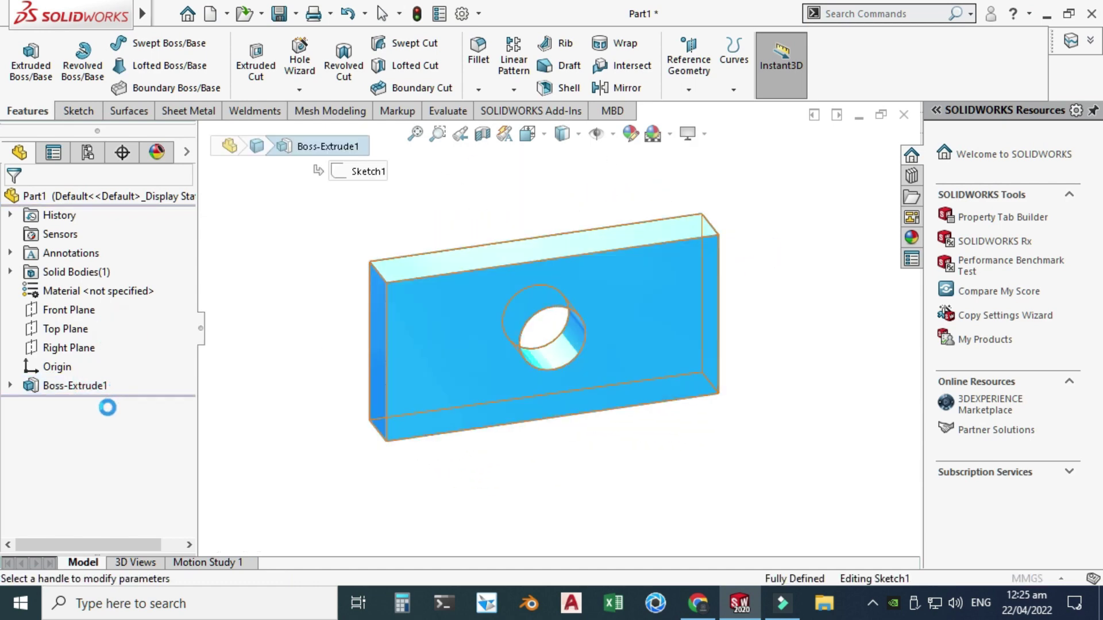
type("20")
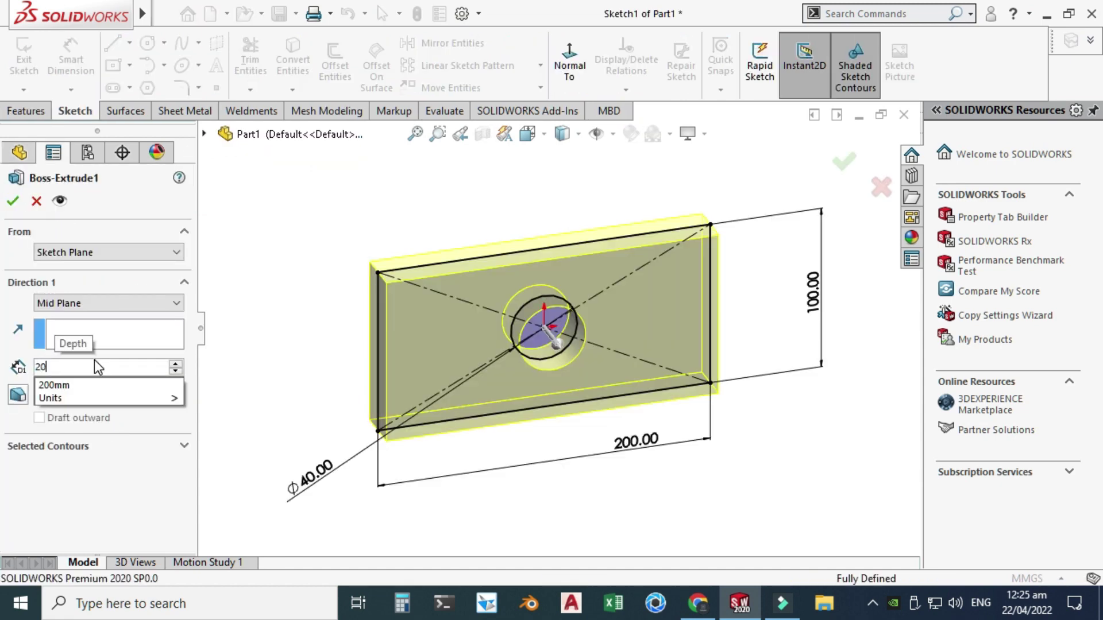
key("Return")
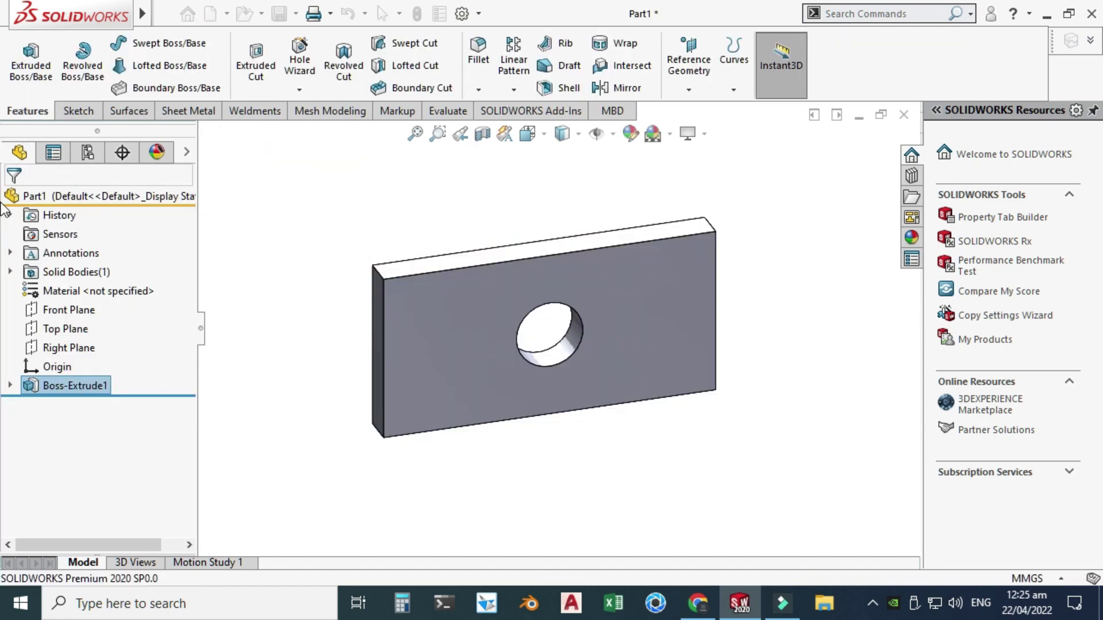
left_click(604, 206)
- Rotate the view to inspect the plate's sides and top
right_click(632, 192)
left_click(665, 257)
left_click_drag(660, 258, 355, 346)
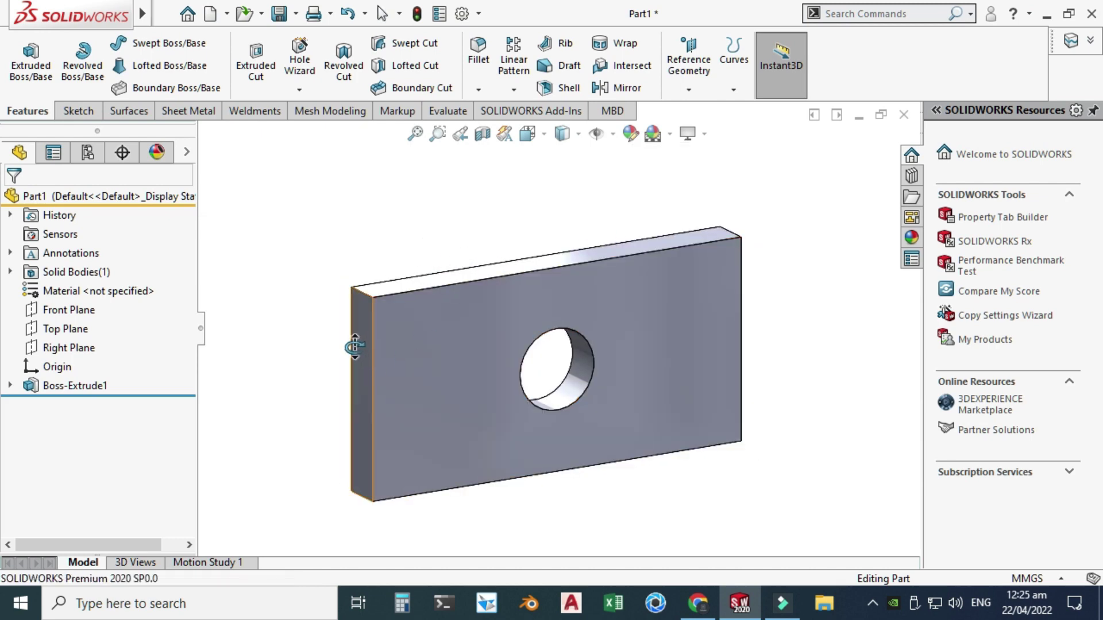
left_click_drag(739, 364, 738, 325)
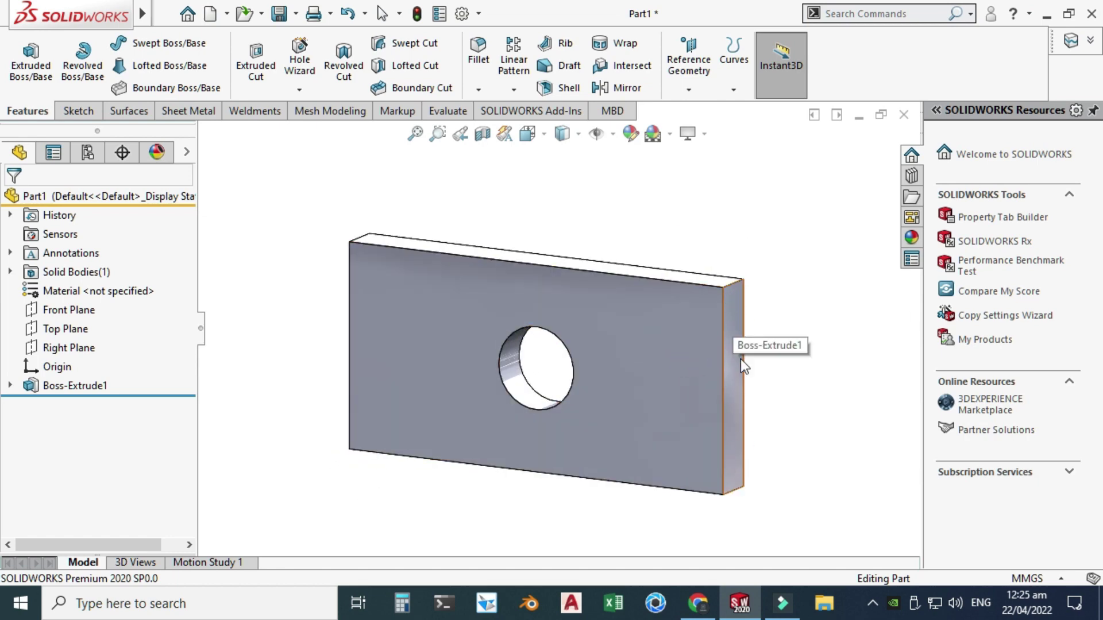
left_click_drag(536, 278, 589, 334)
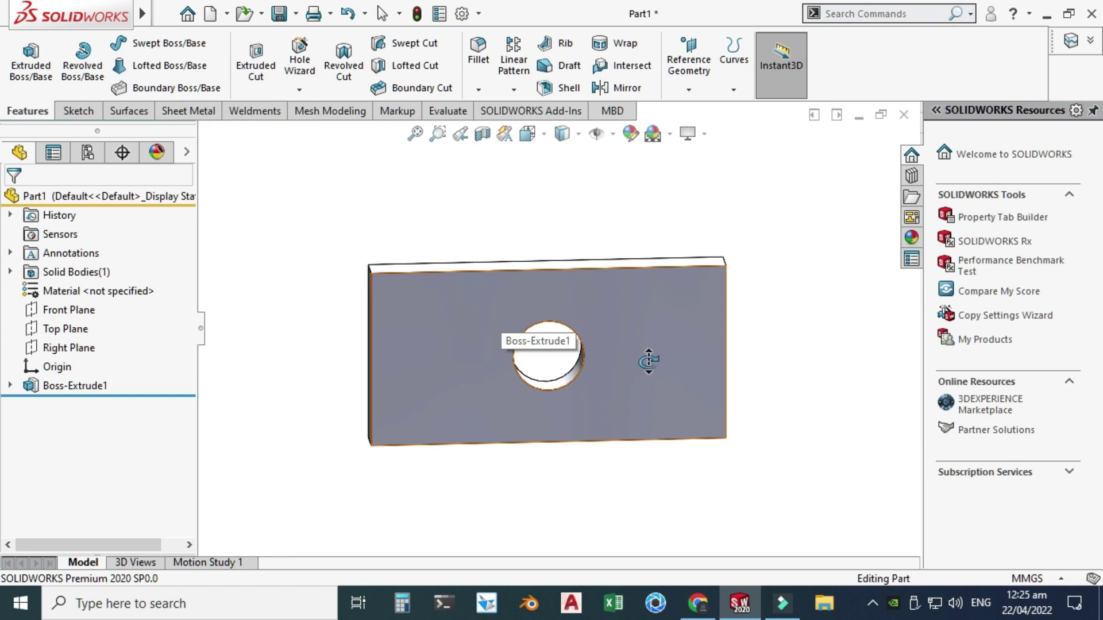
left_click_drag(649, 361, 529, 307)
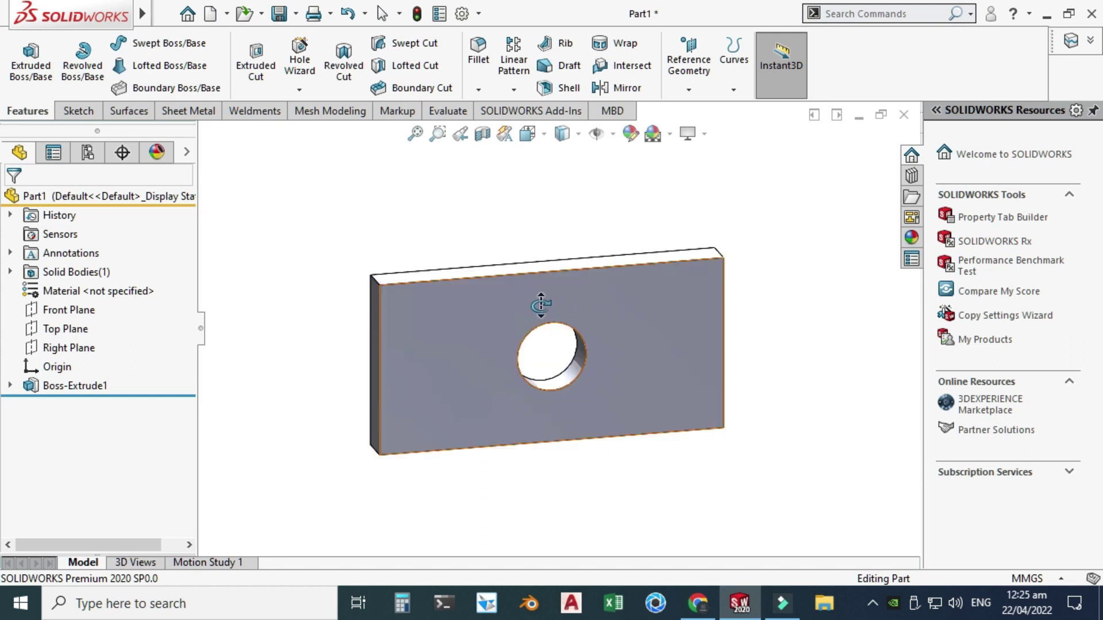
left_click_drag(551, 394, 605, 364)
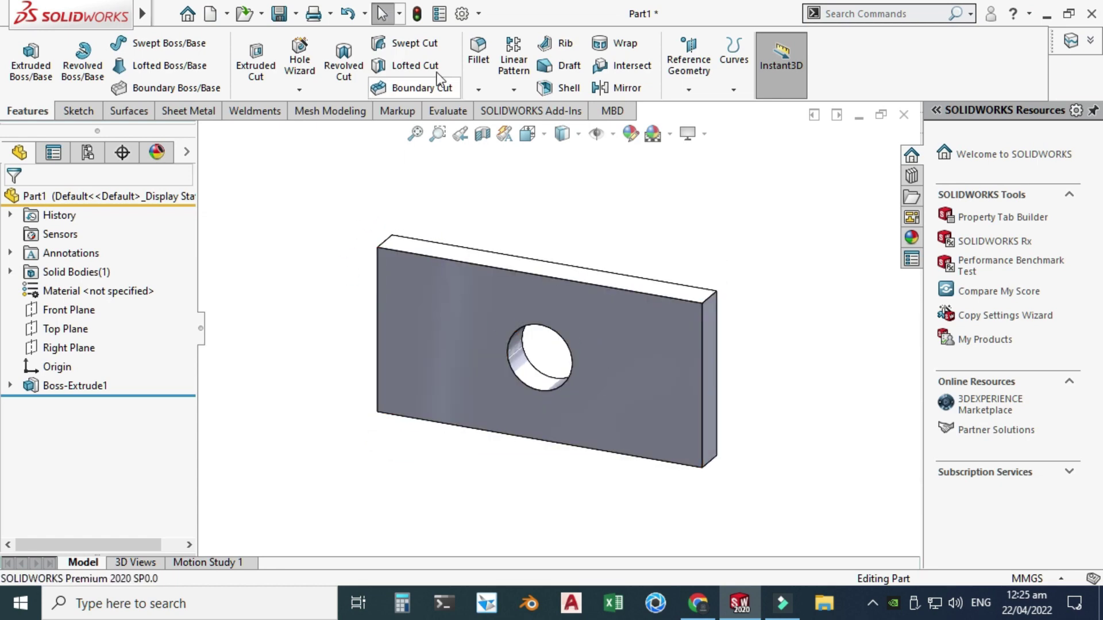
- Enable the SOLIDWORKS Simulation add-in from the Add-Ins list
left_click(478, 16)
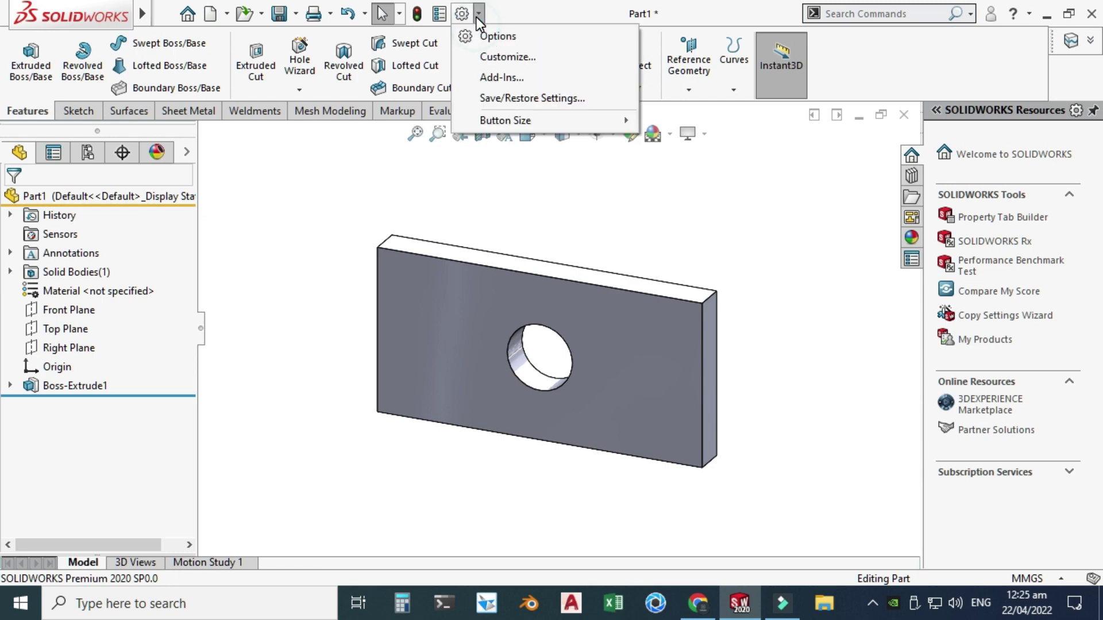
left_click(489, 77)
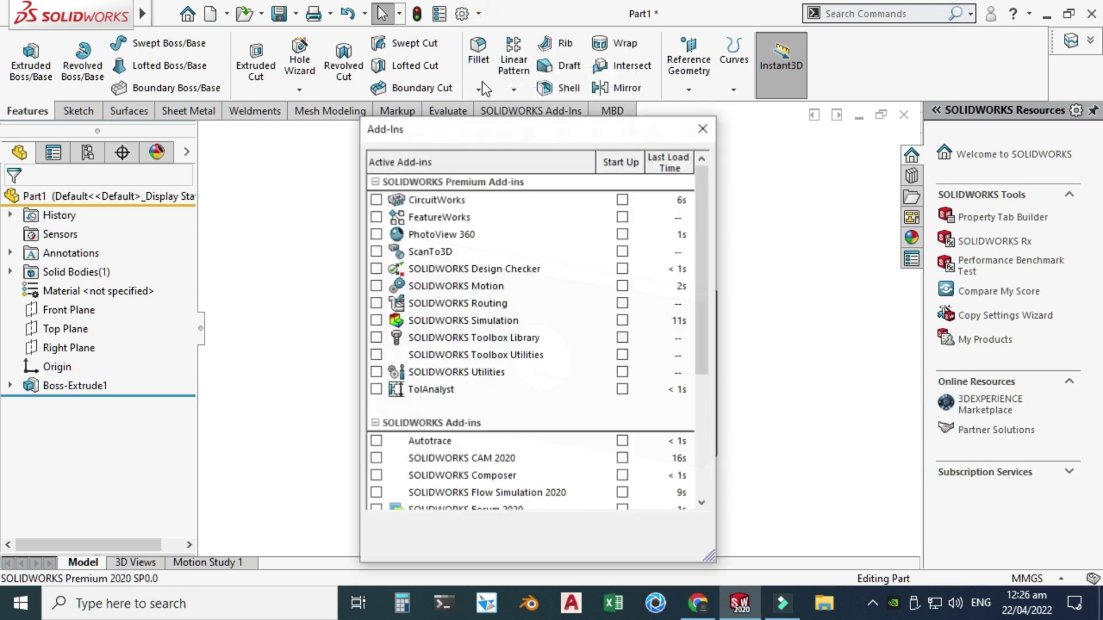
left_click(376, 320)
left_click(500, 535)
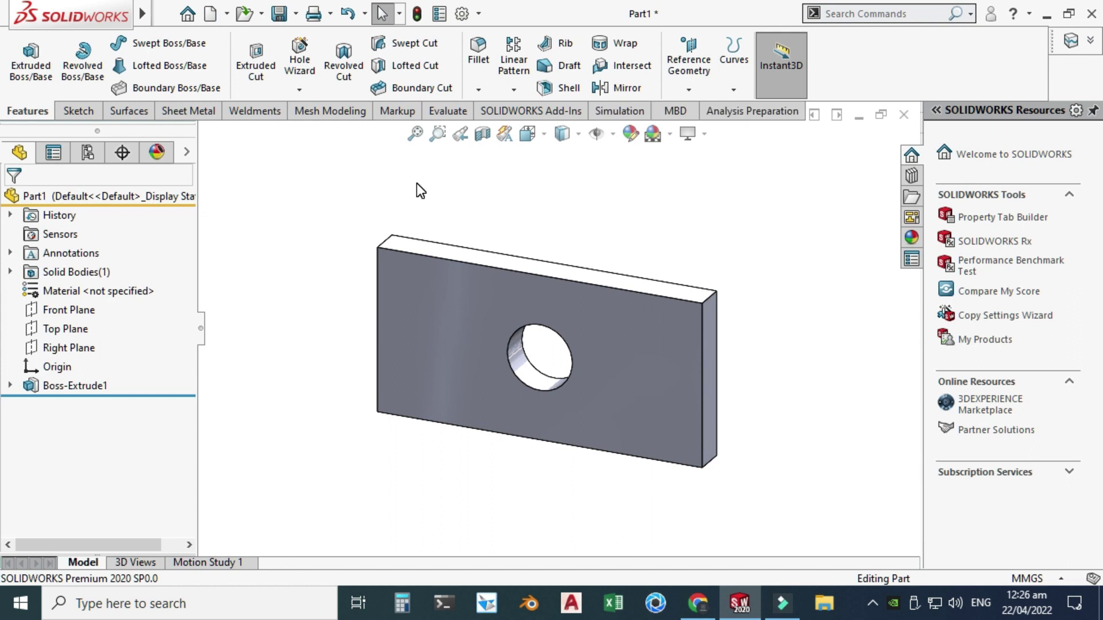
- Create a new Static study, Static 1, from the Simulation tab
left_click(618, 113)
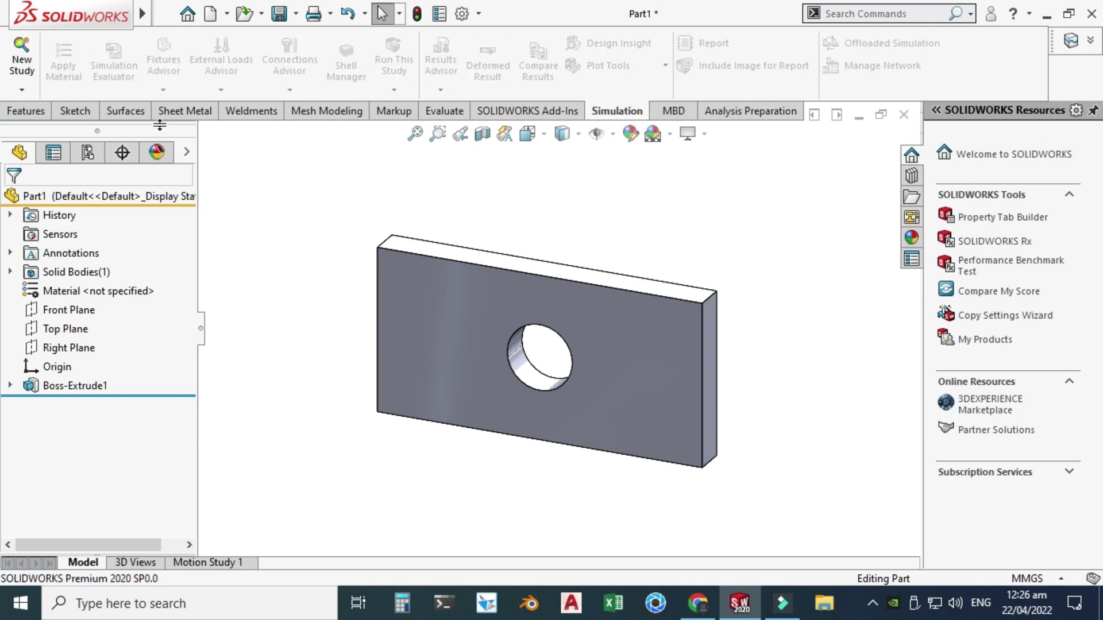
left_click(19, 89)
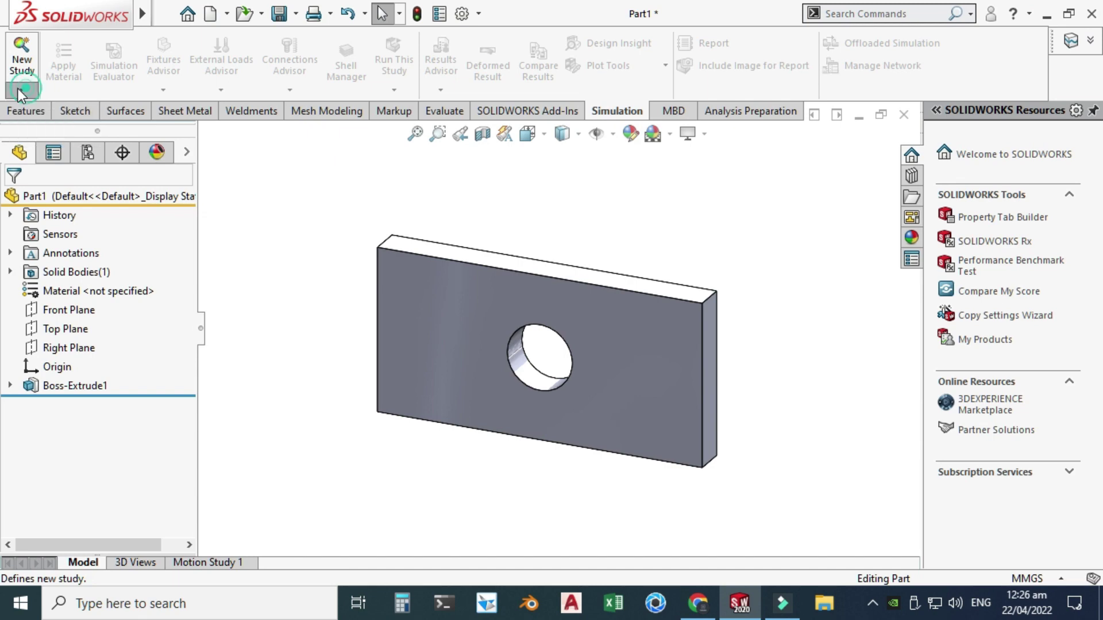
left_click(37, 113)
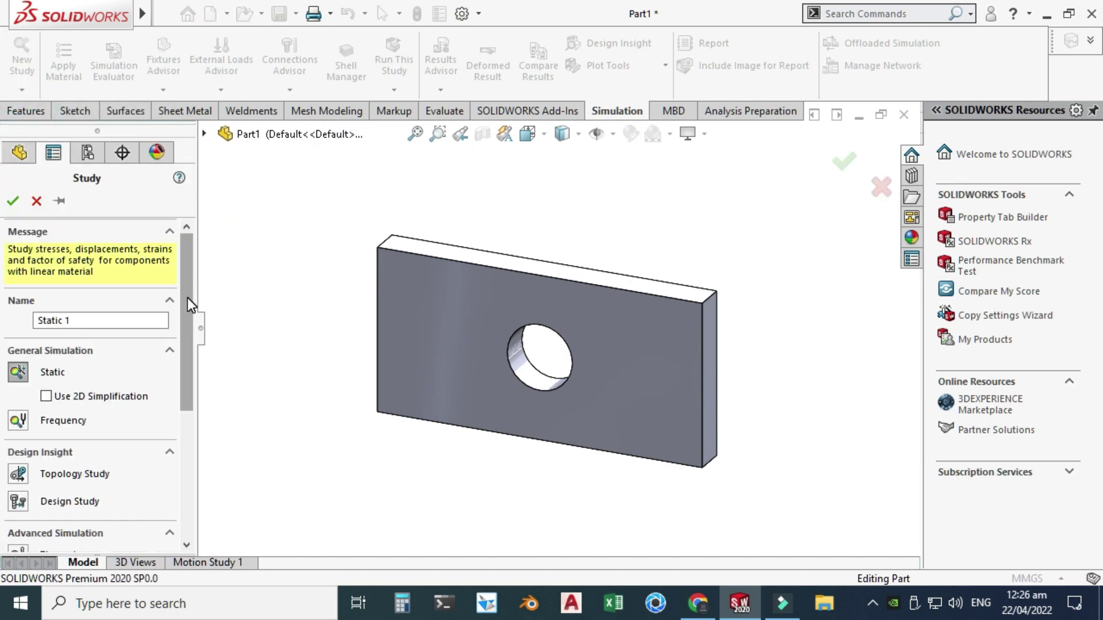
scroll(187, 305, "down", 1)
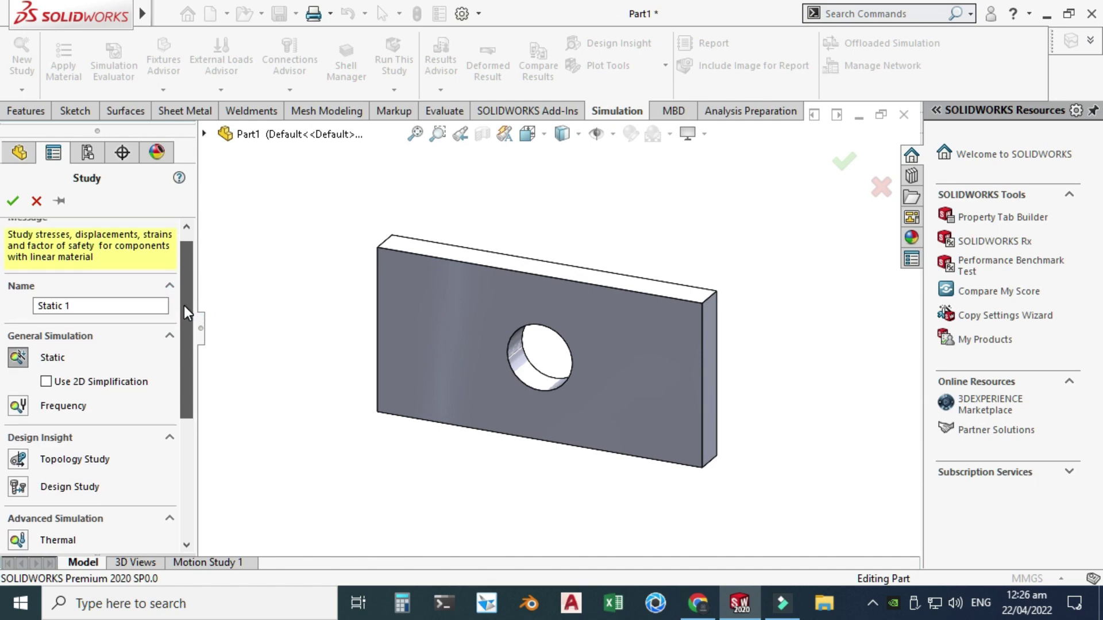
mouse_move(184, 313)
left_mouse_down()
mouse_move(188, 433)
mouse_move(185, 299)
left_mouse_up()
left_click(18, 372)
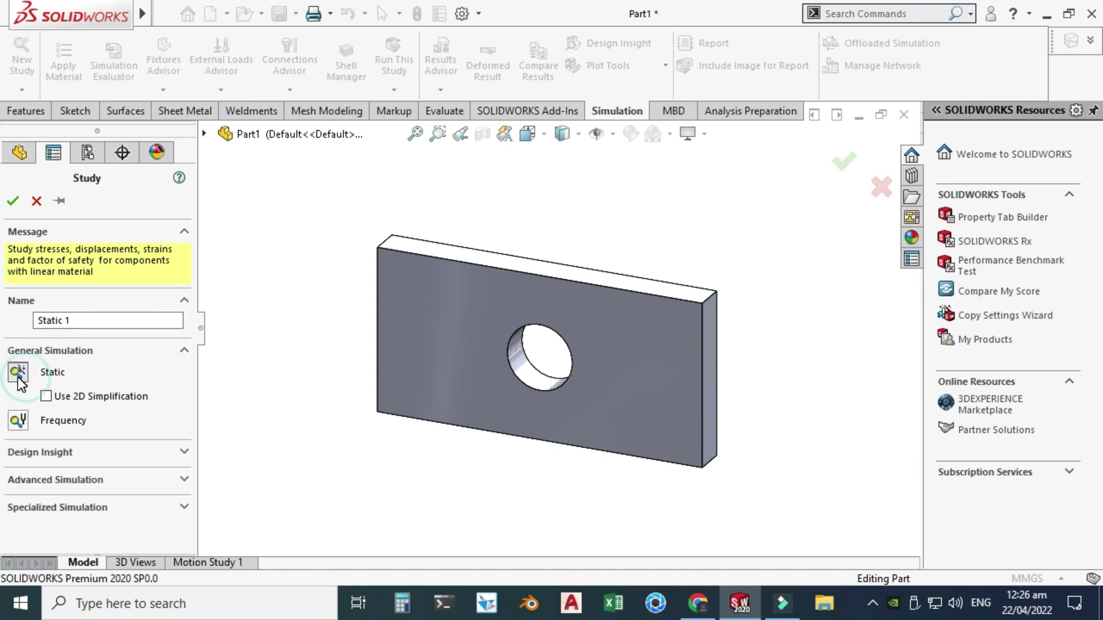
left_click(18, 205)
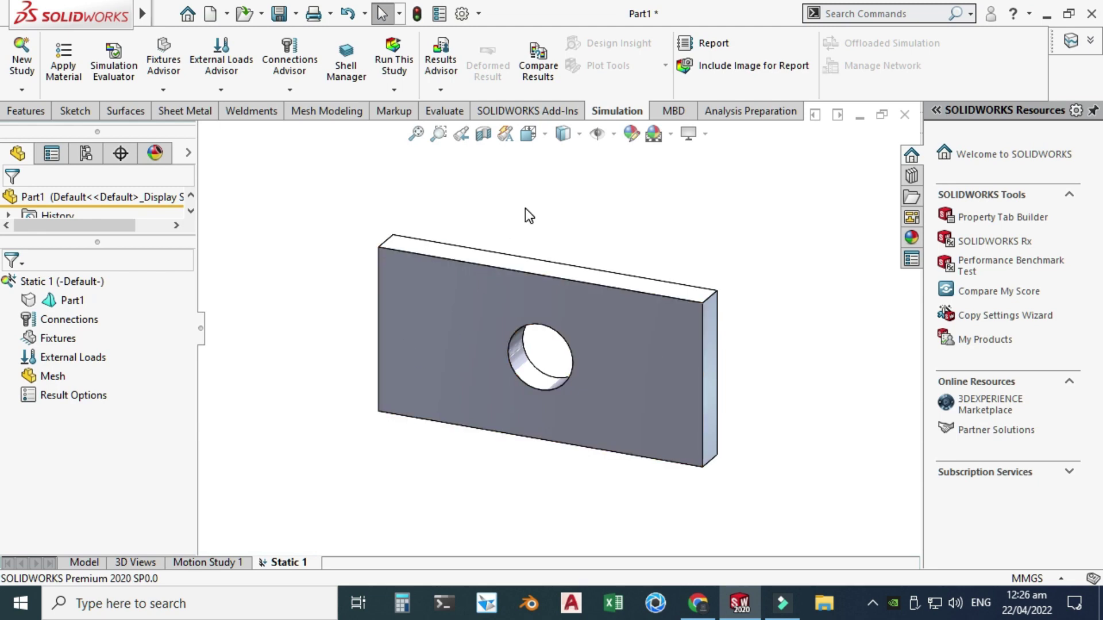
- Rotate the view to bring the plate nearly frontal
right_click(535, 192)
left_click(577, 266)
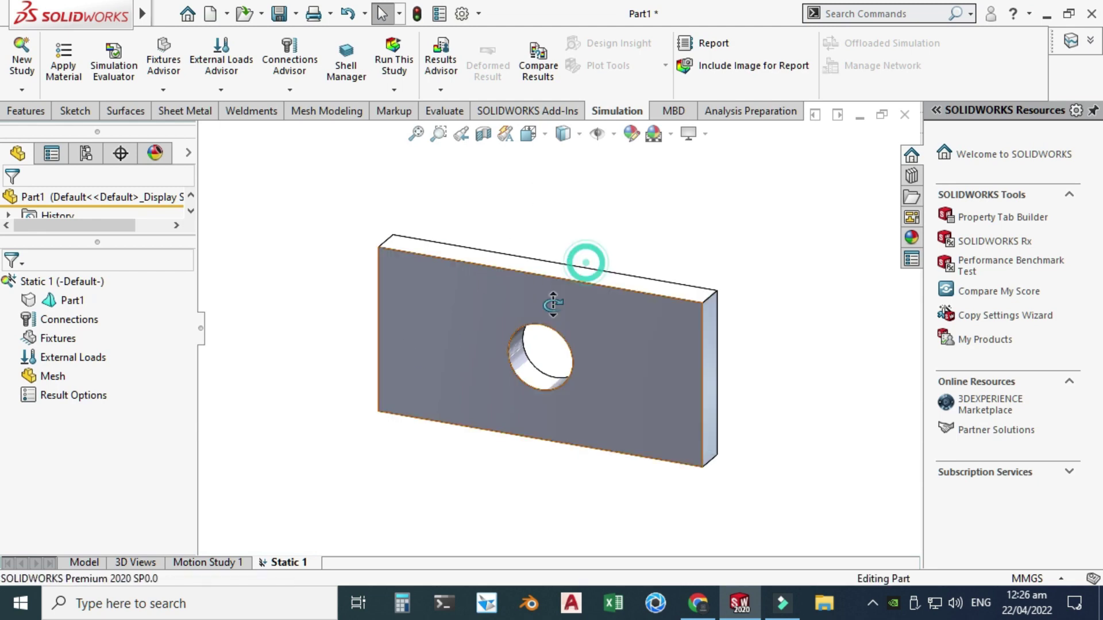
left_click_drag(537, 235, 561, 236)
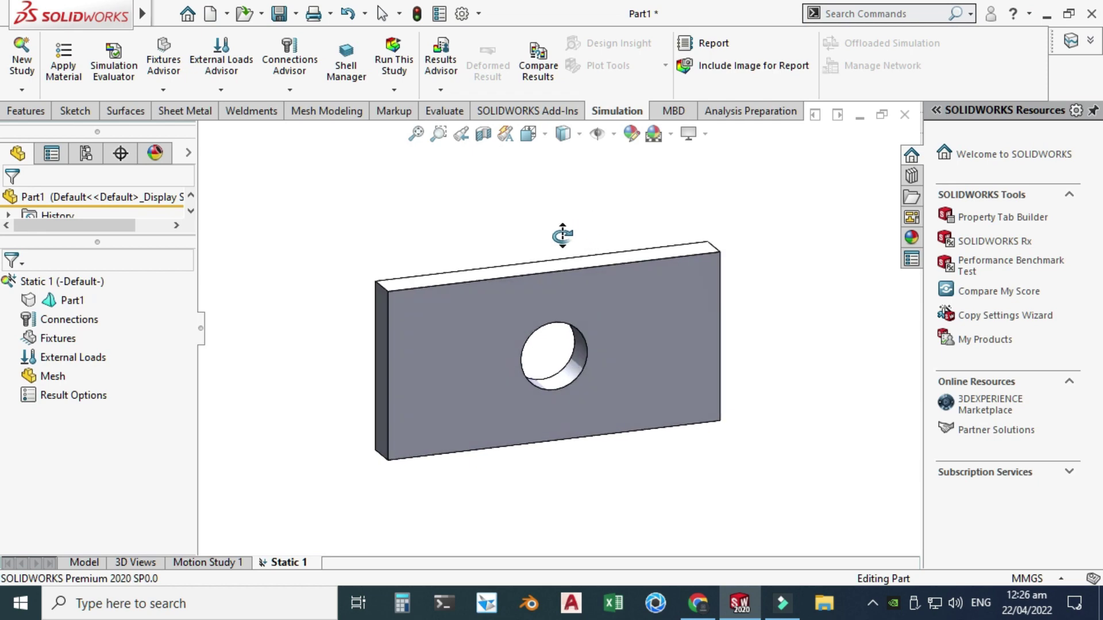
key("Escape")
- Apply AISI 1020 material to Part1 from the material library
right_click(73, 306)
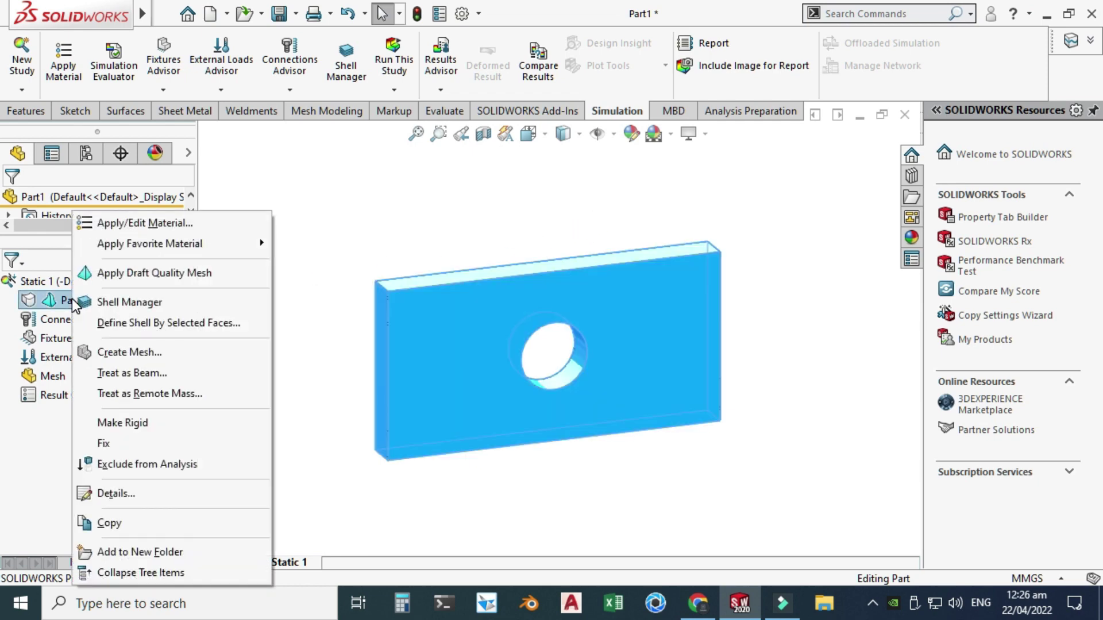
left_click(165, 224)
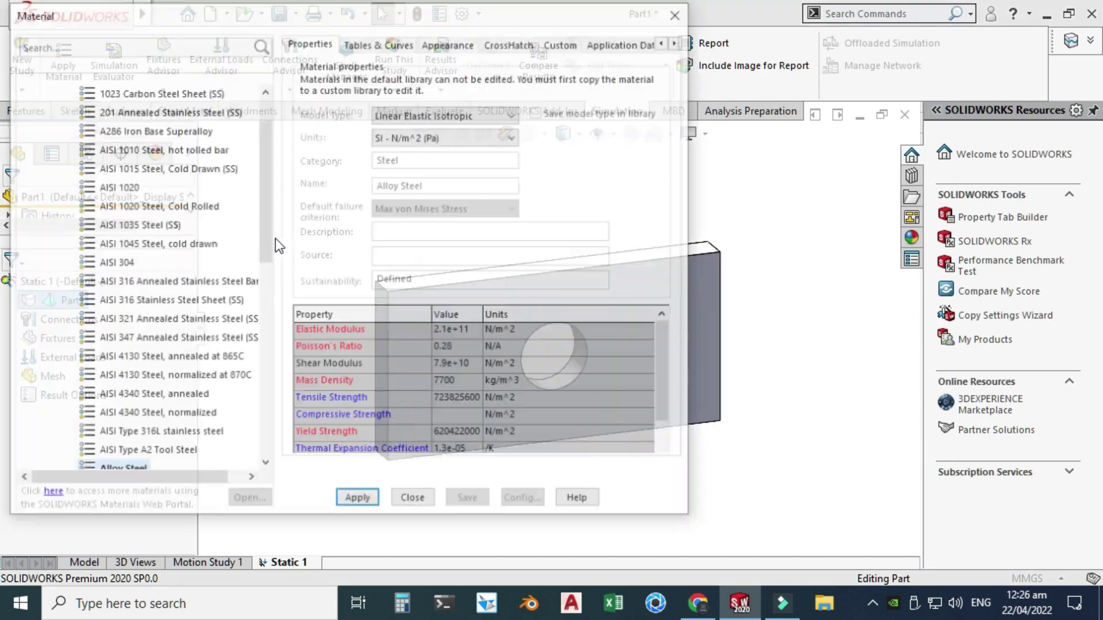
mouse_move(265, 167)
left_mouse_down()
mouse_move(264, 135)
mouse_move(252, 321)
mouse_move(261, 173)
left_mouse_up()
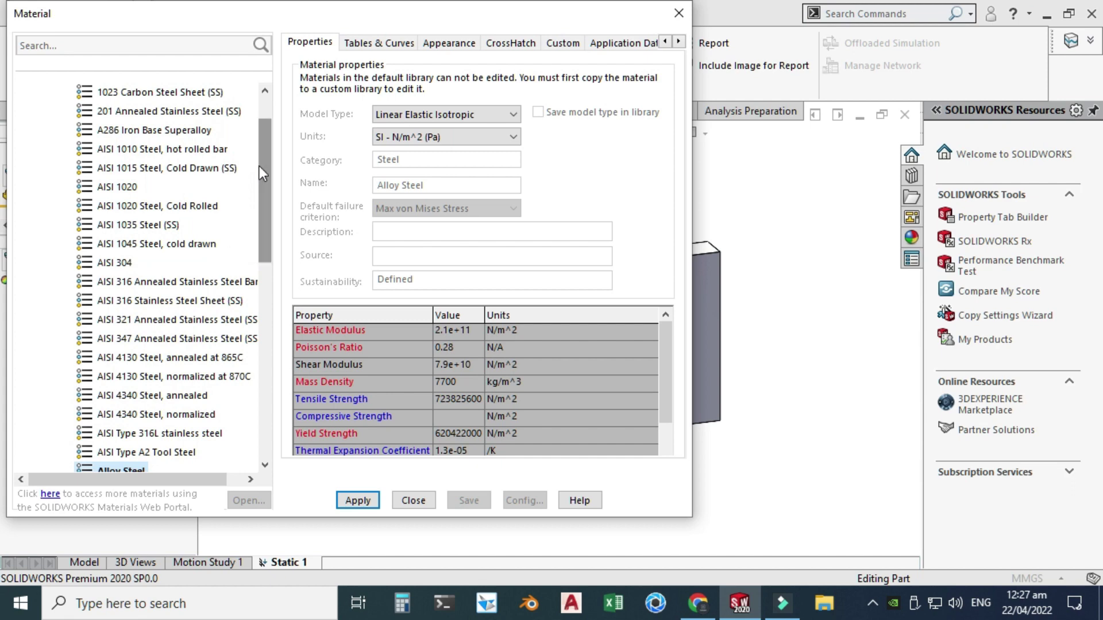
left_click(121, 191)
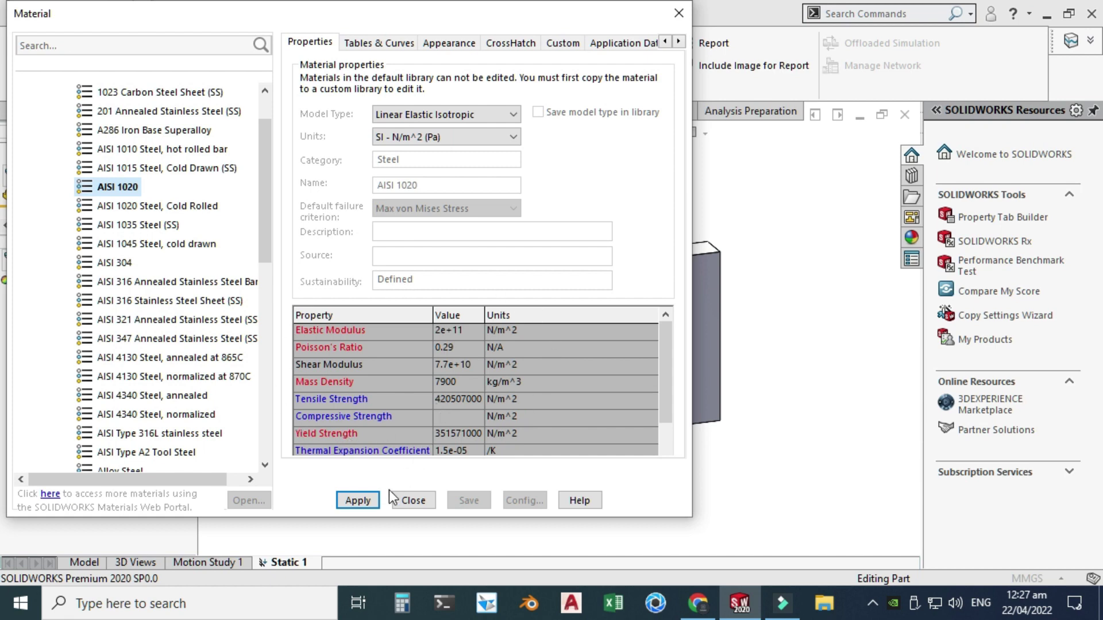
left_click(364, 501)
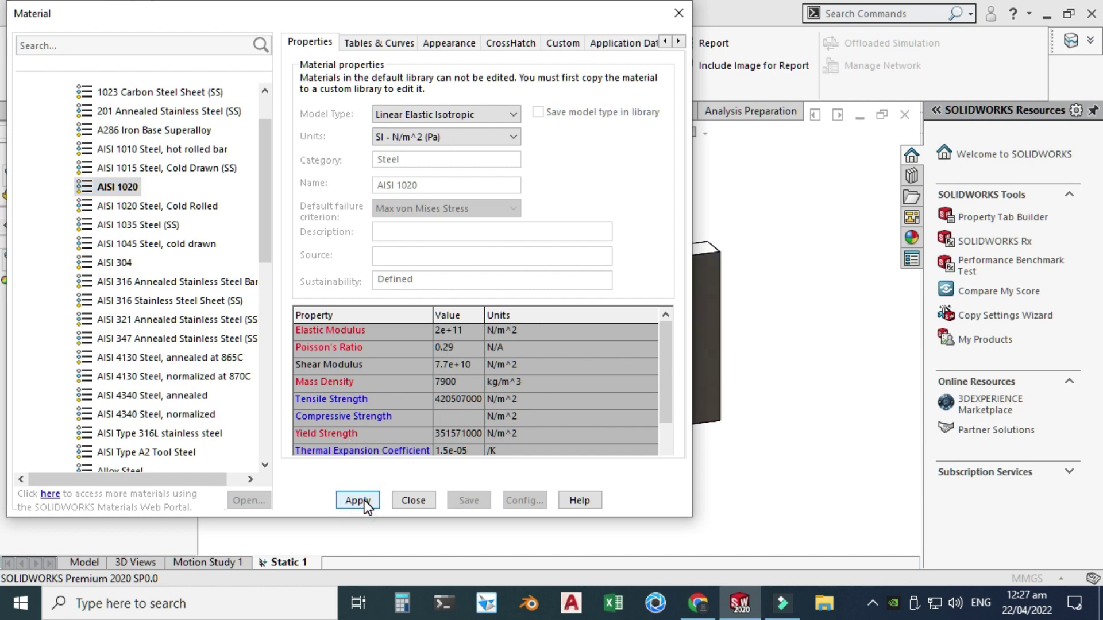
left_click(414, 501)
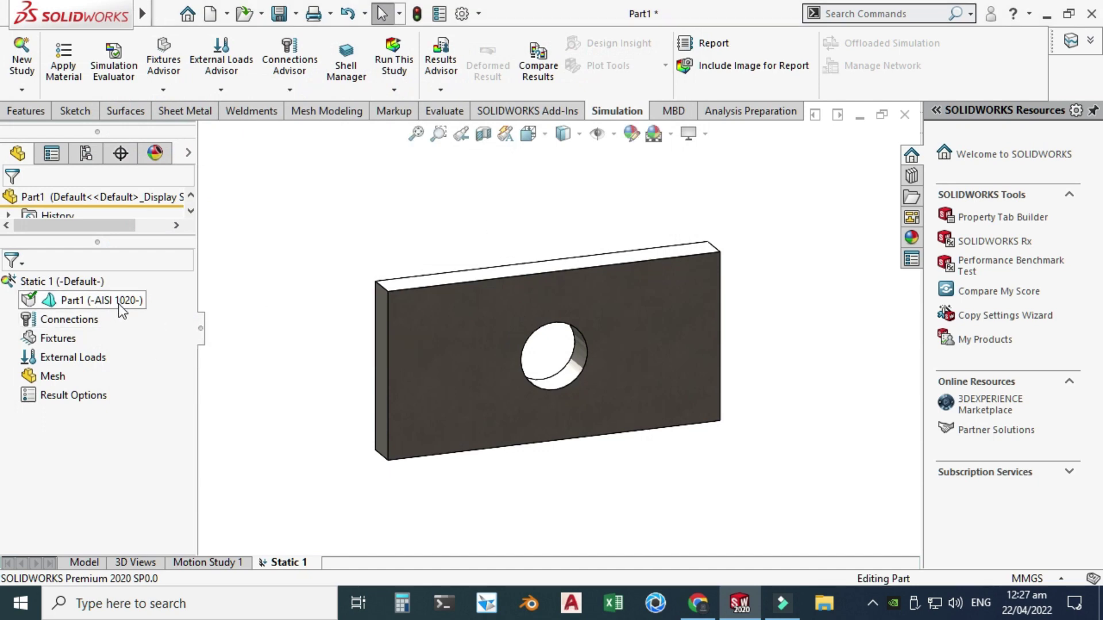
left_click(77, 318)
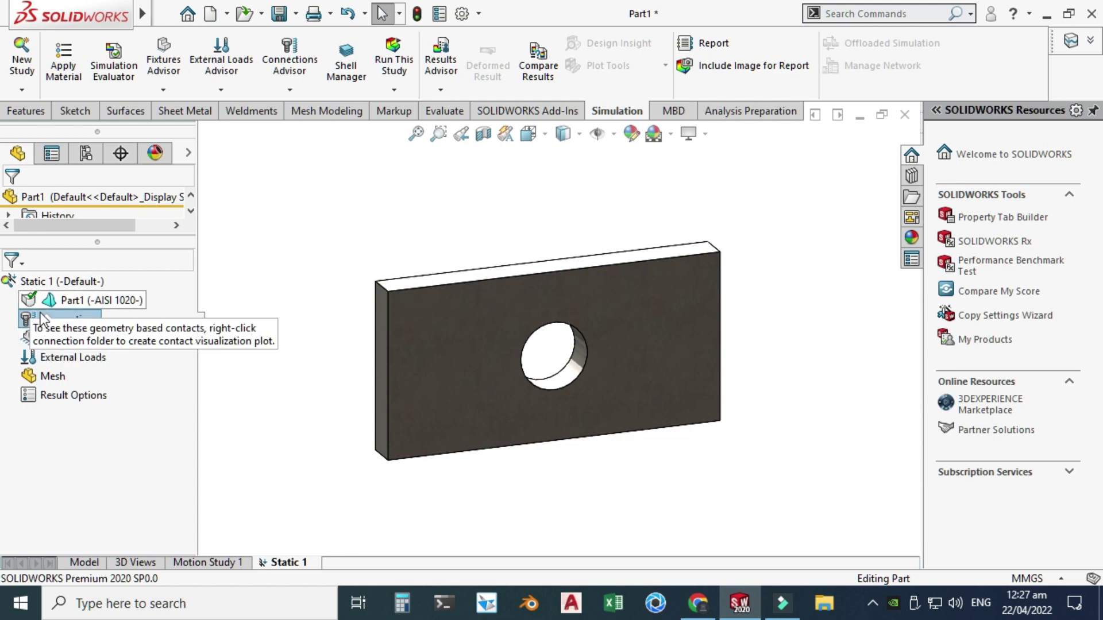
left_click(155, 418)
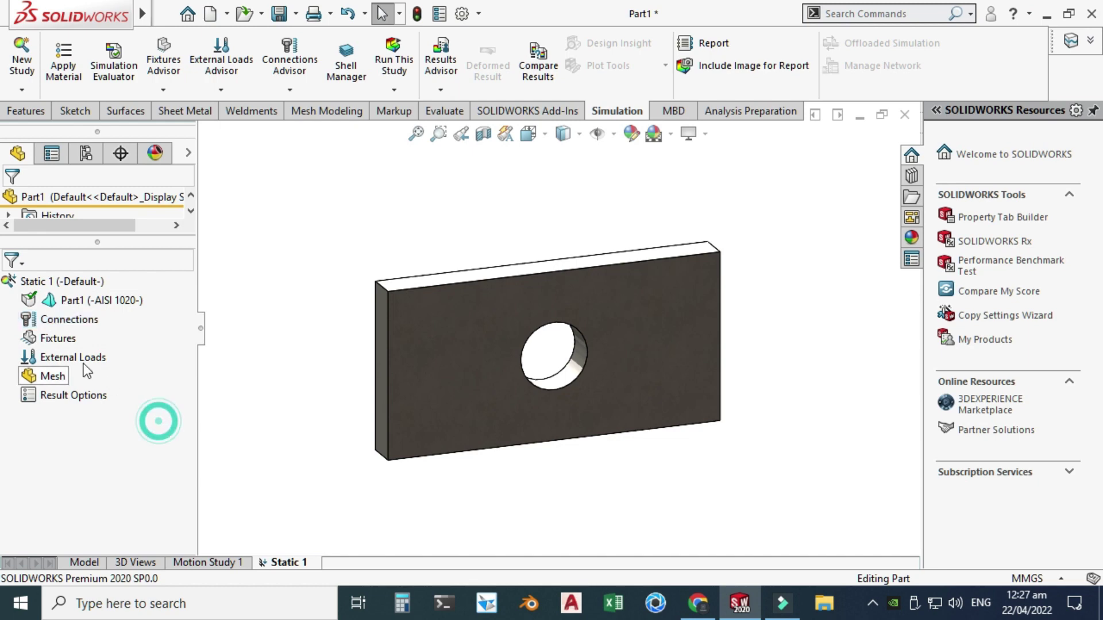
left_click(67, 338)
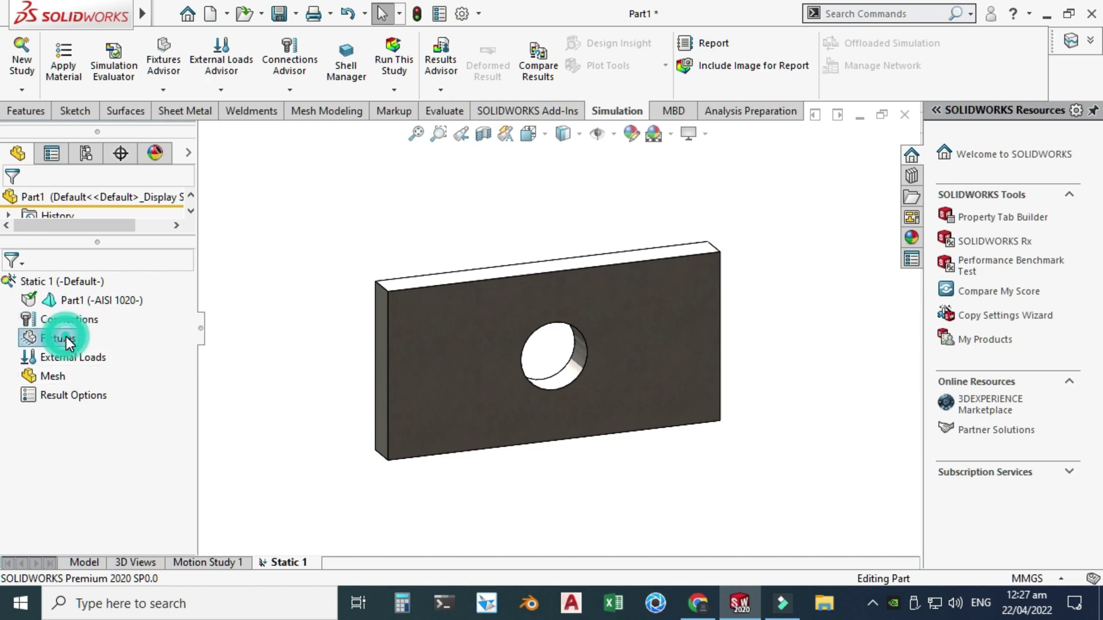
- Add a Fixed Geometry fixture, Fixed-1, on the plate's left end face
right_click(66, 338)
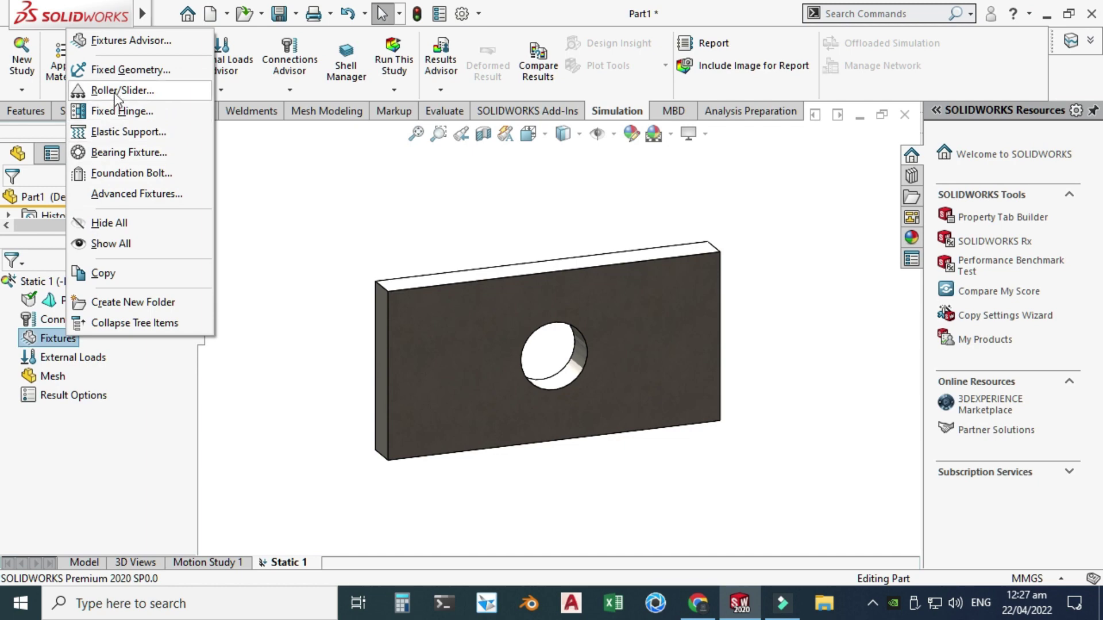
left_click(120, 70)
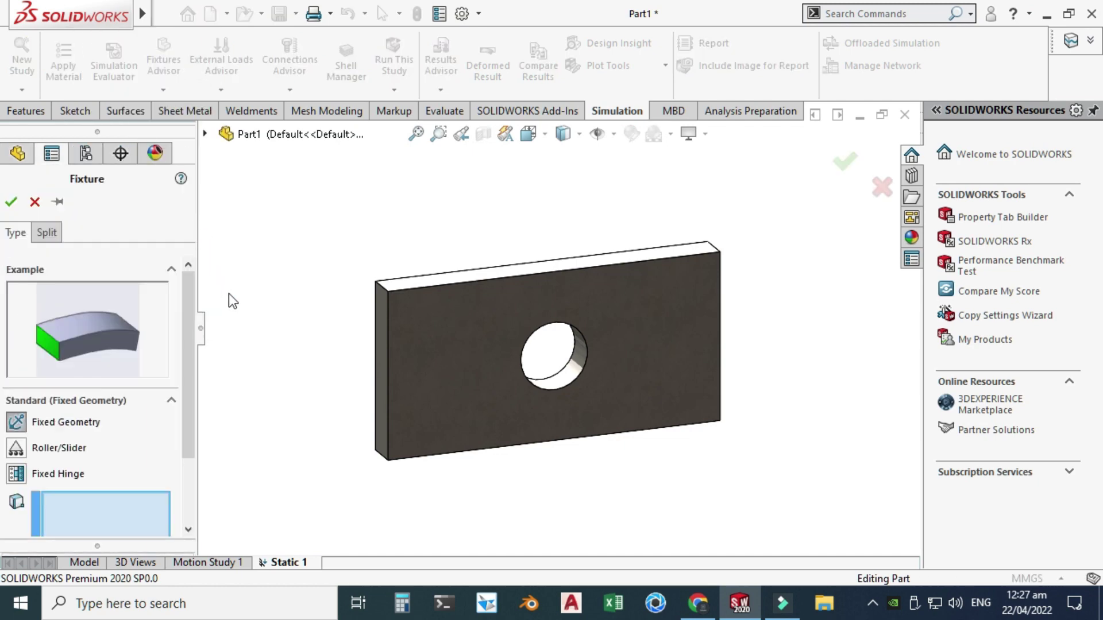
left_click(16, 449)
left_click(22, 477)
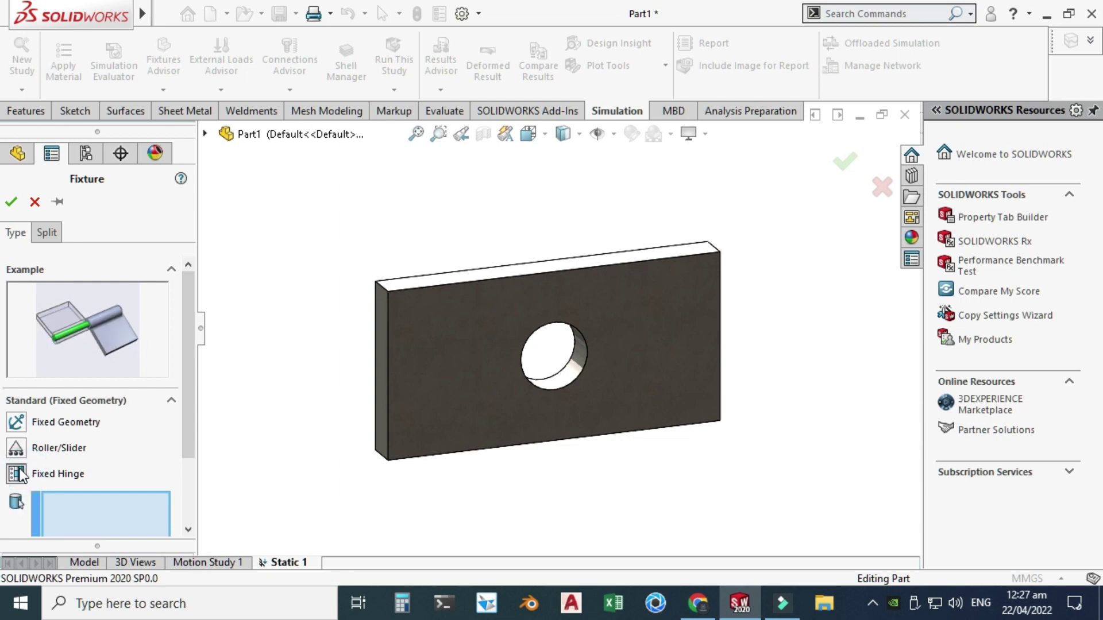
left_click(17, 424)
scroll(367, 333, "down", 5)
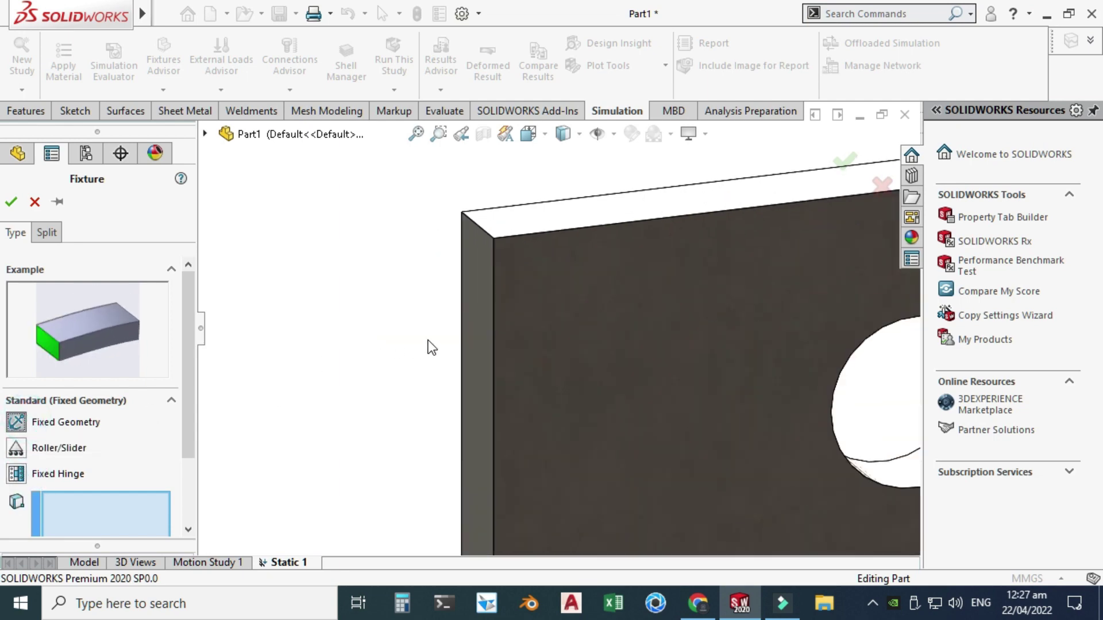
left_click(477, 326)
key("f")
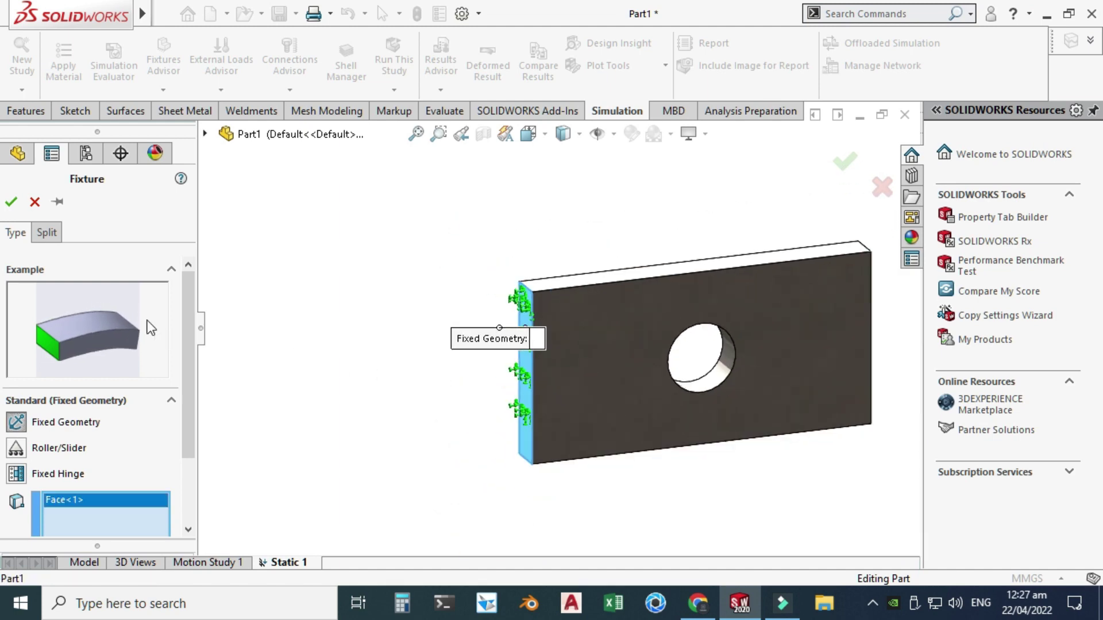
left_click(11, 201)
key("z")
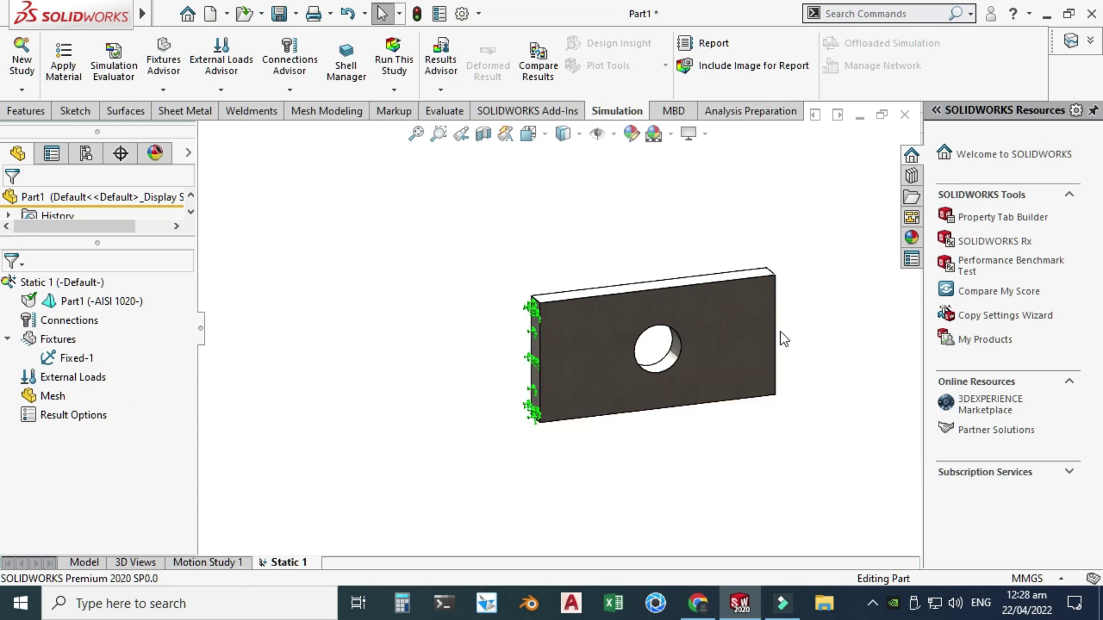
scroll(780, 332, "down", 2)
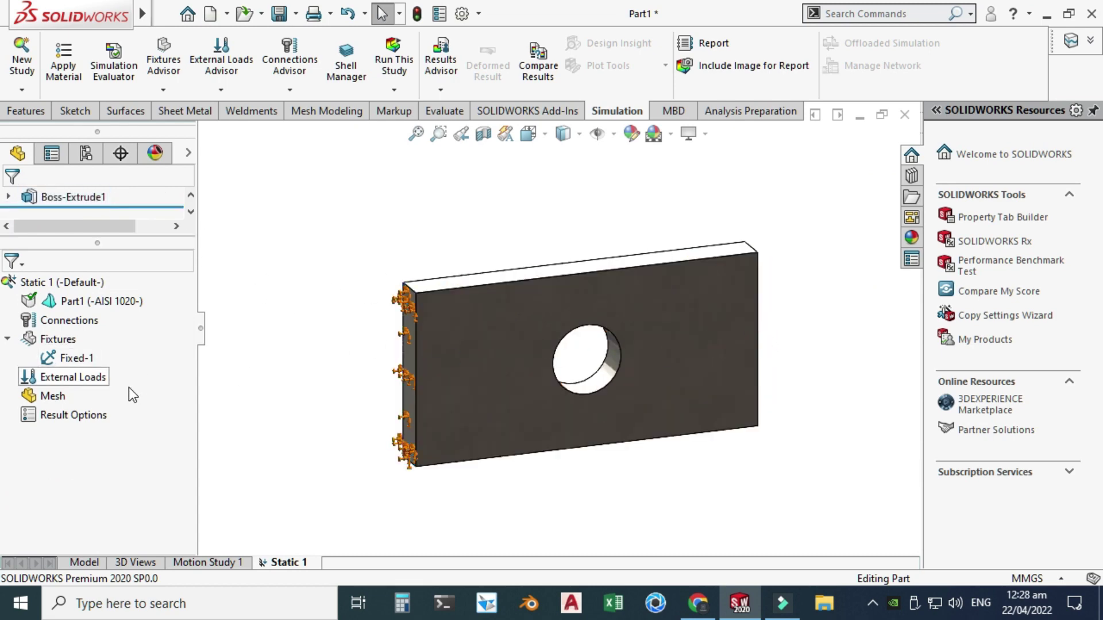
- Apply a reversed 1,000 N normal force to the plate's right end face, pulling outward
right_click(96, 378)
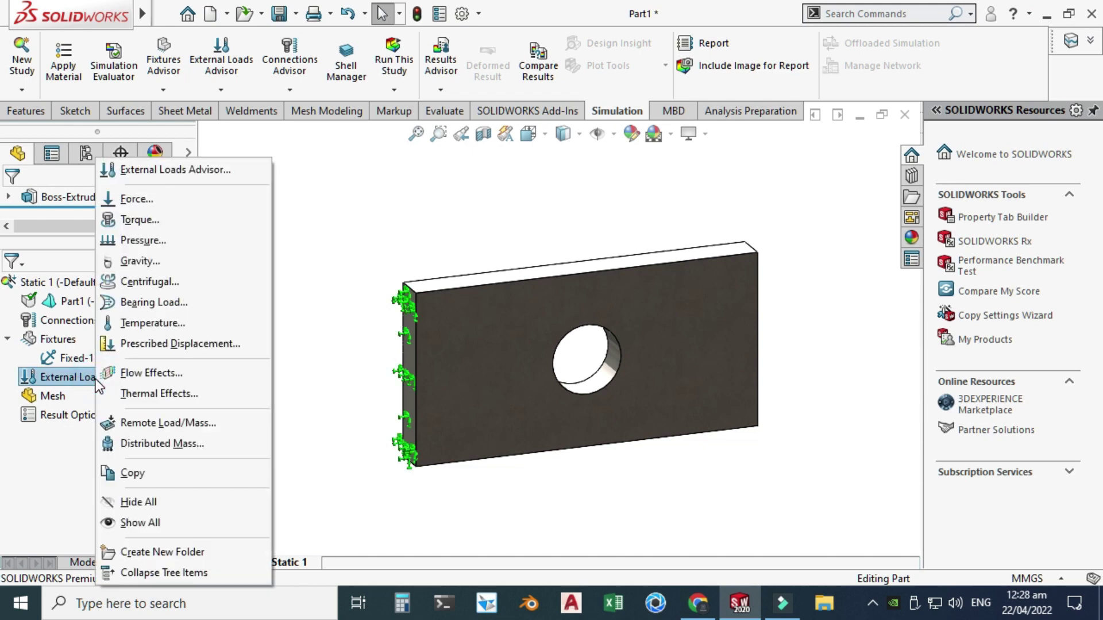
left_click(157, 201)
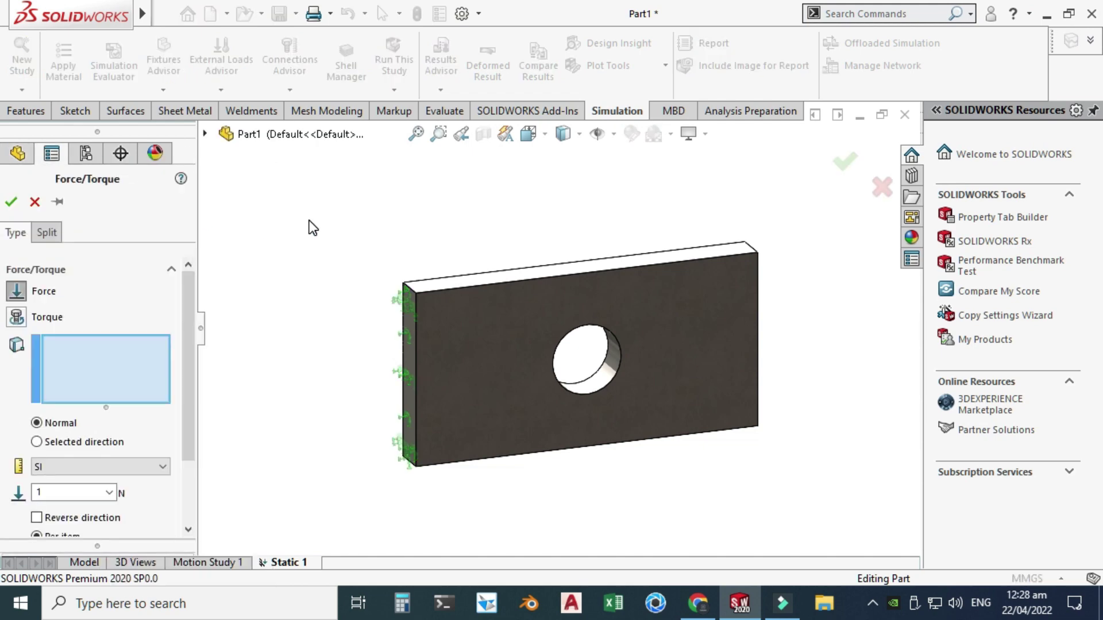
scroll(667, 302, "up", 5)
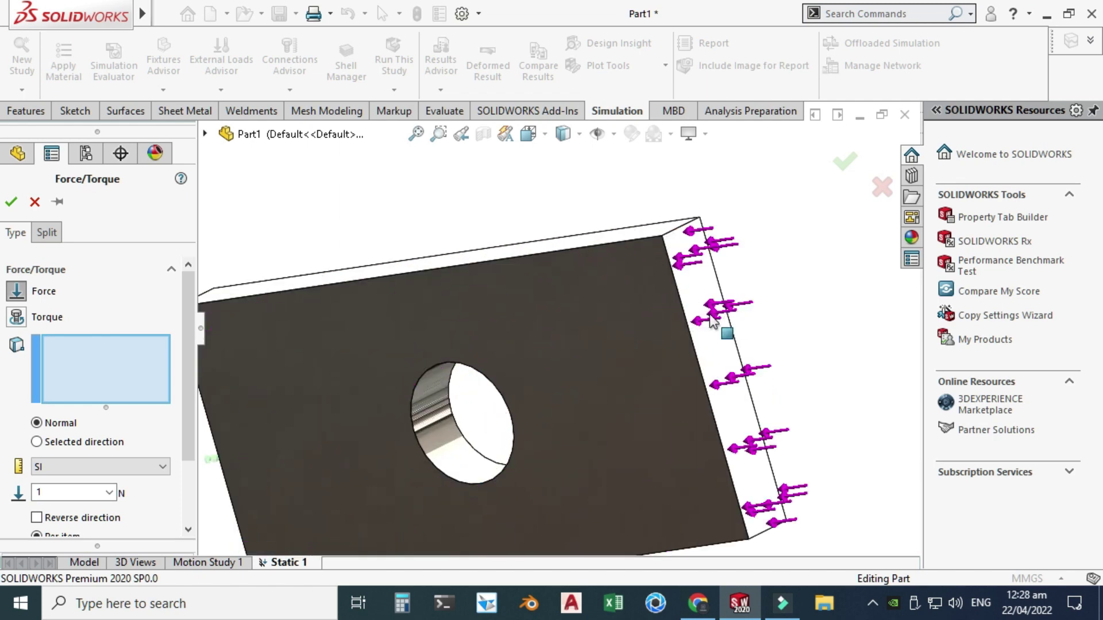
left_click(711, 323)
scroll(703, 333, "down", 5)
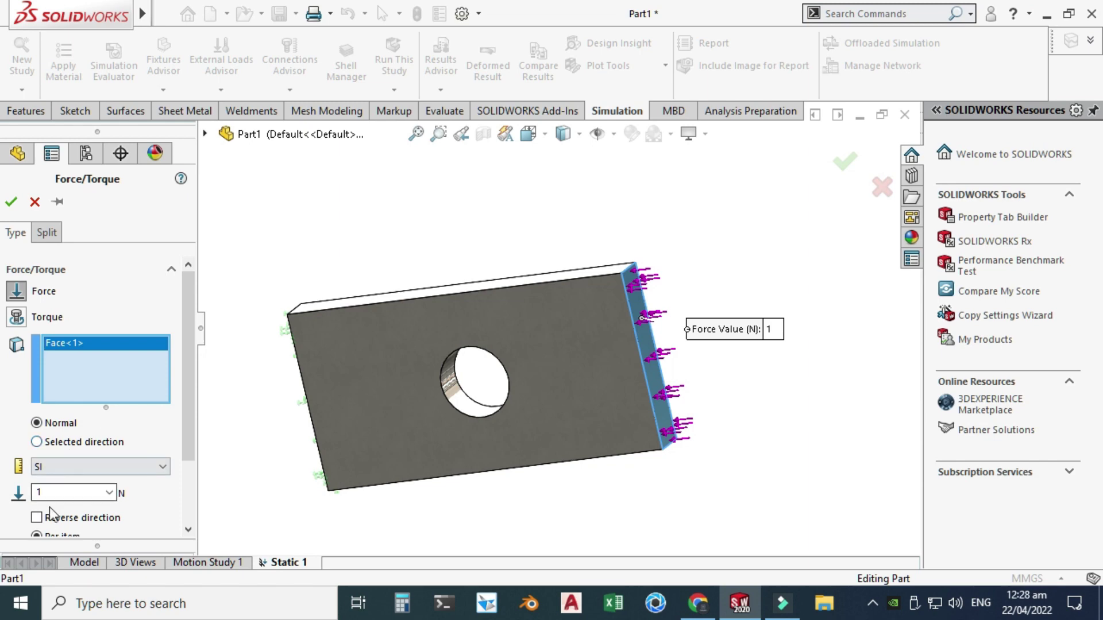
left_click(38, 519)
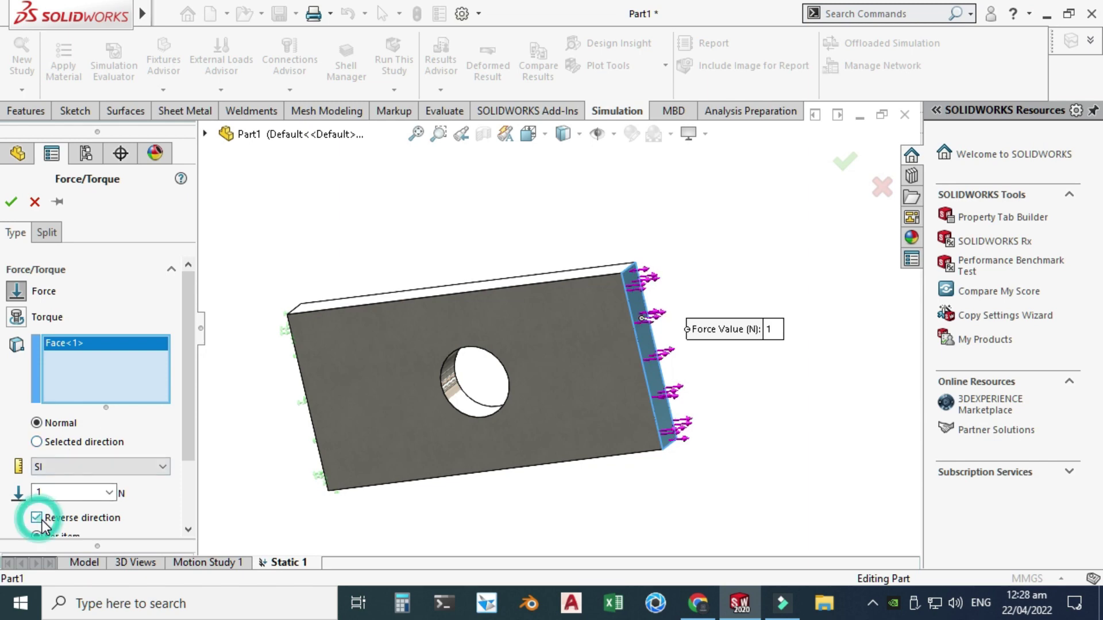
double_click(77, 495)
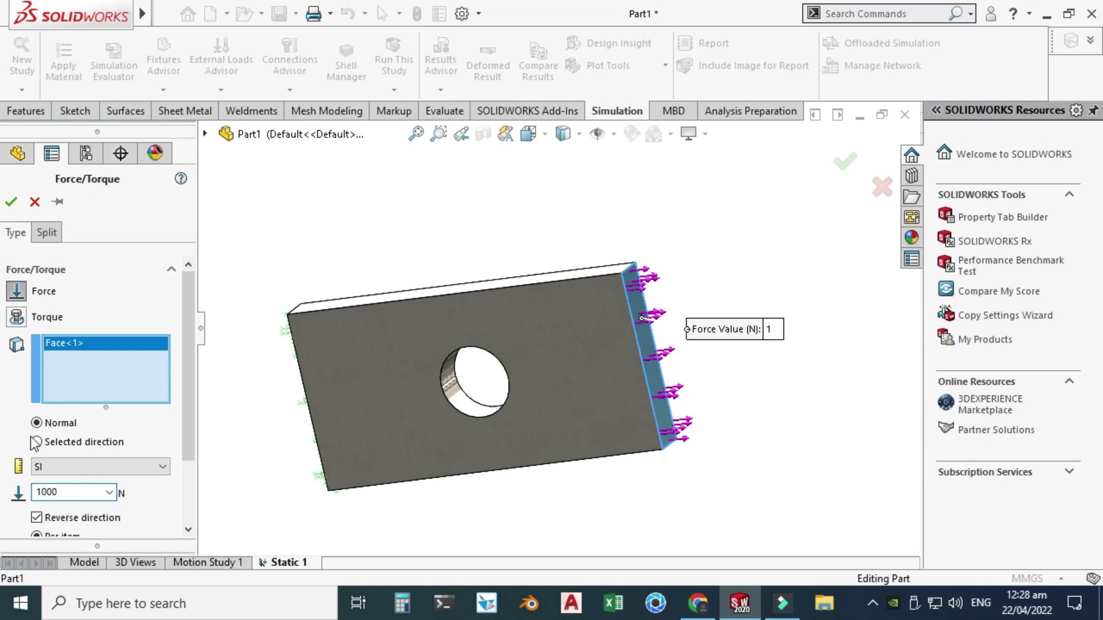
left_click(11, 201)
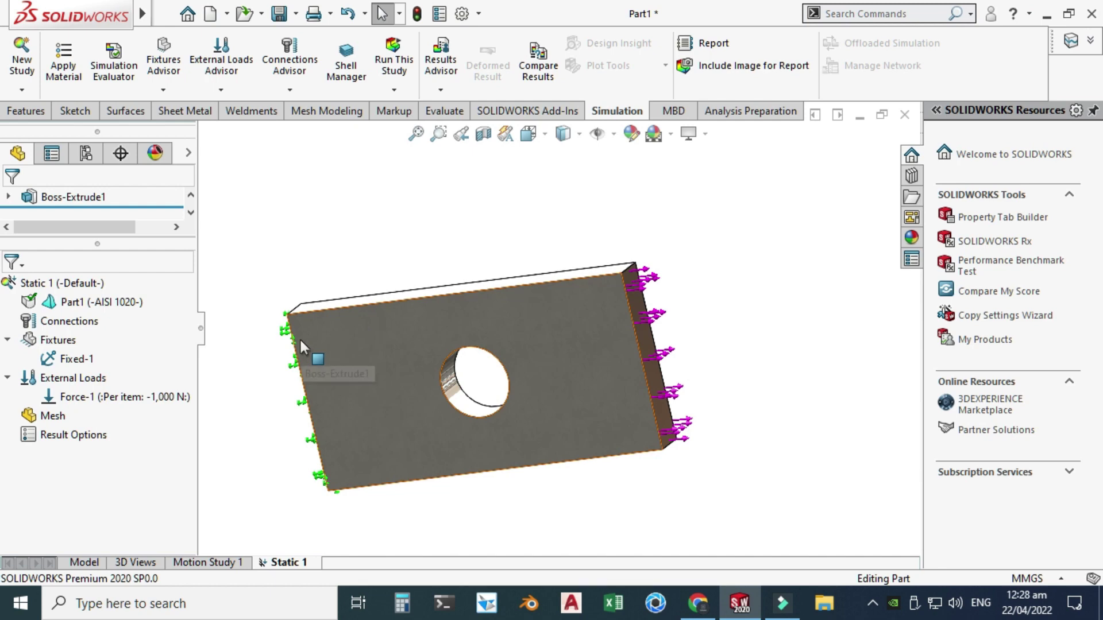
- Open Create Mesh for Static 1 with Mesh Parameters shown (standard mesh, 7.21229321 mm elements)
right_click(57, 412)
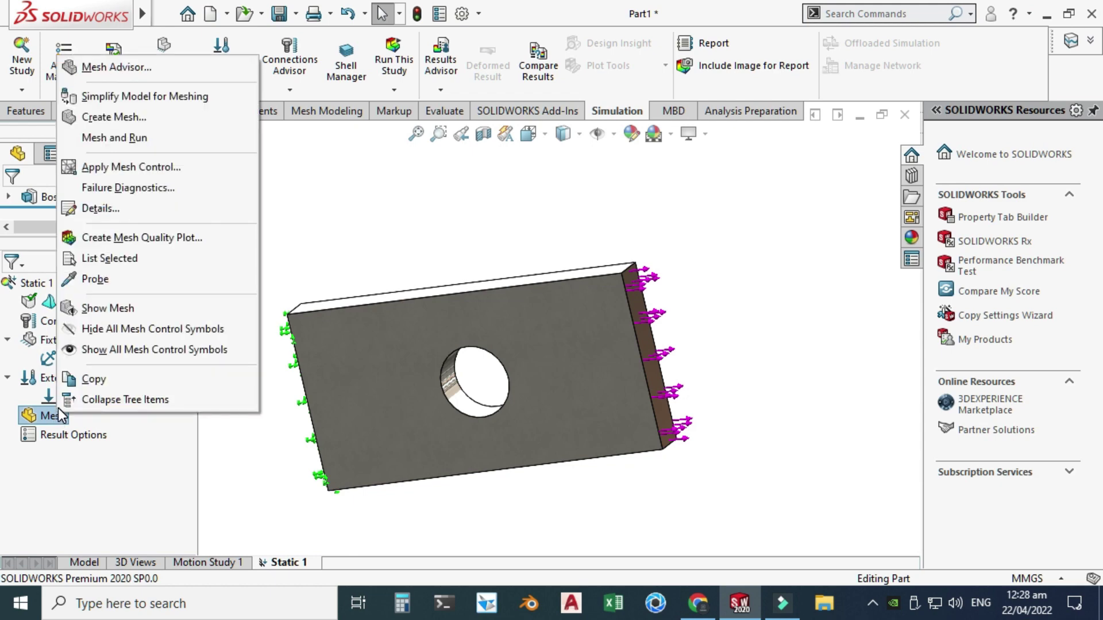
left_click(115, 118)
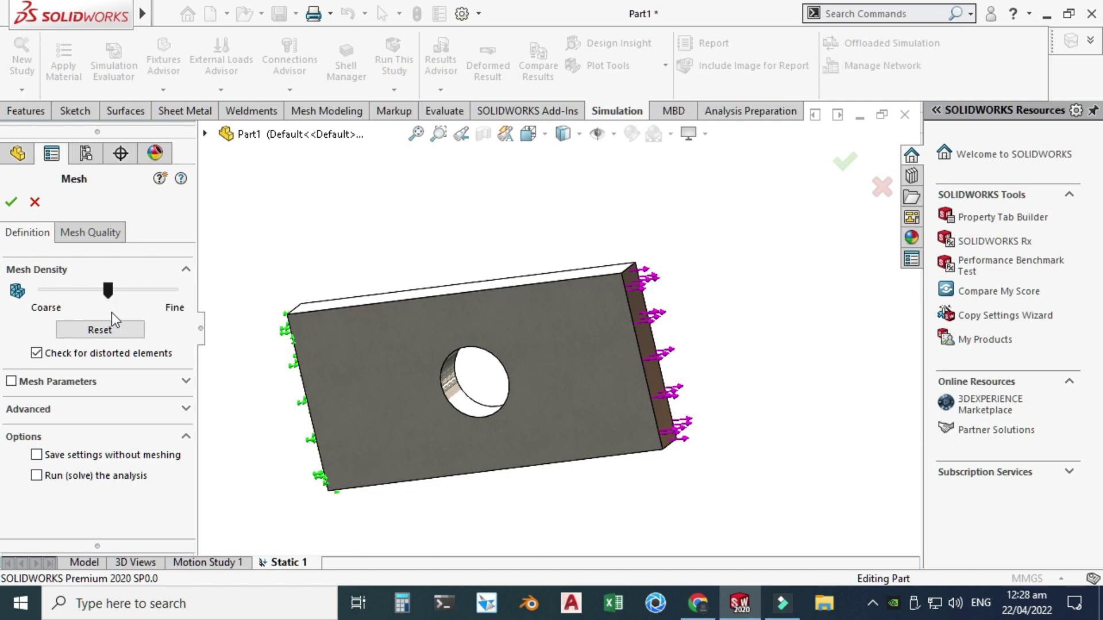
left_click(185, 381)
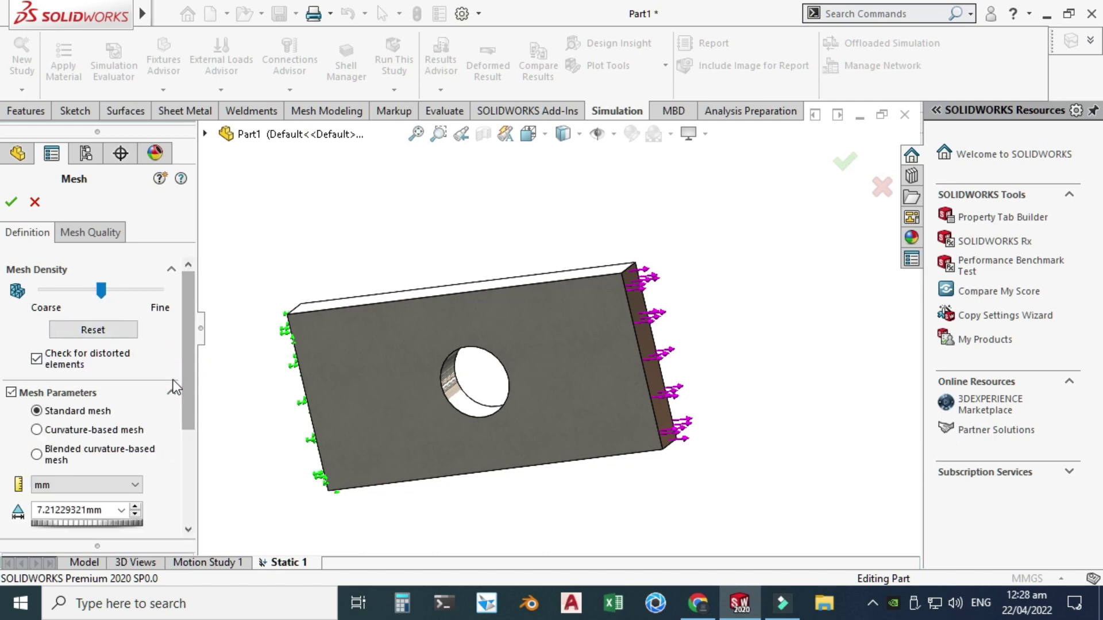
- Generate the solid mesh of 7.21229321 mm elements and orbit to inspect the meshed plate
left_click(11, 202)
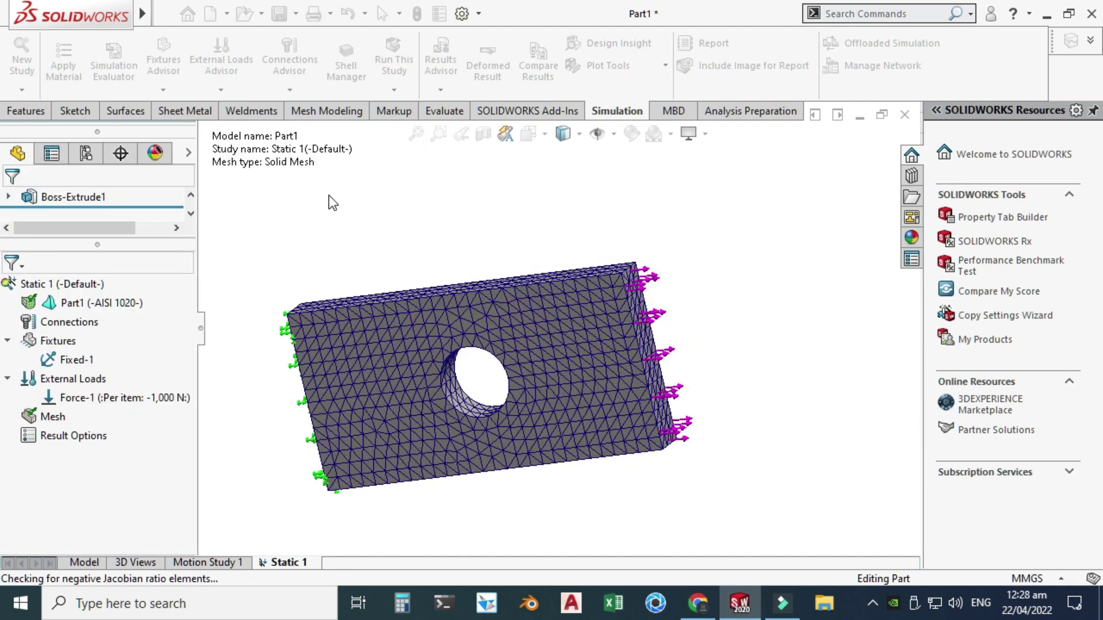
right_click(400, 190)
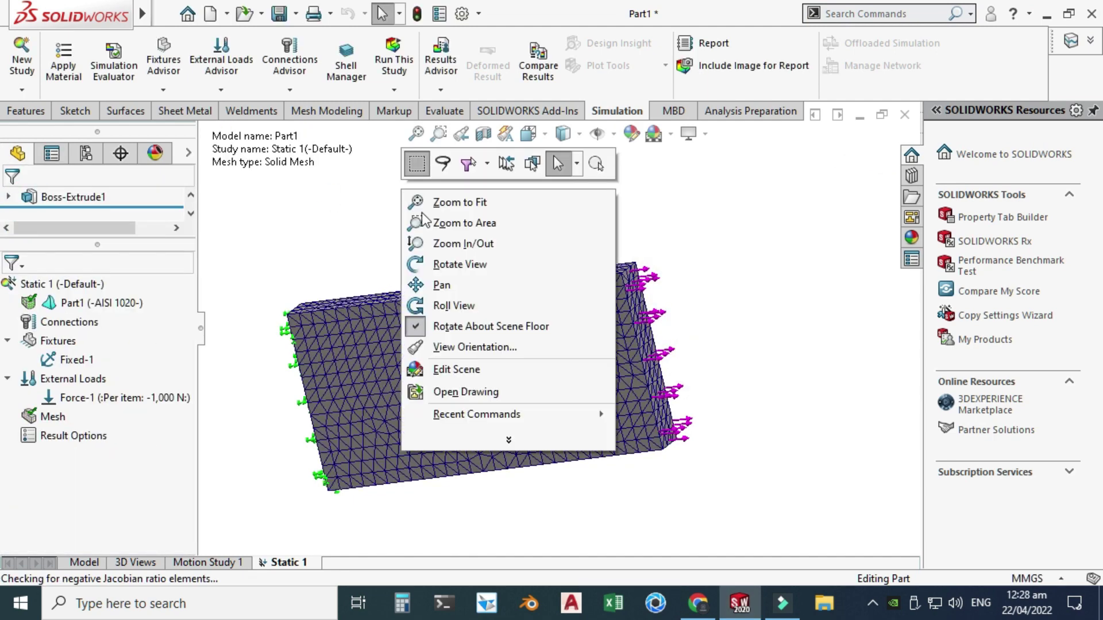
left_click(456, 264)
left_click_drag(439, 243, 348, 258)
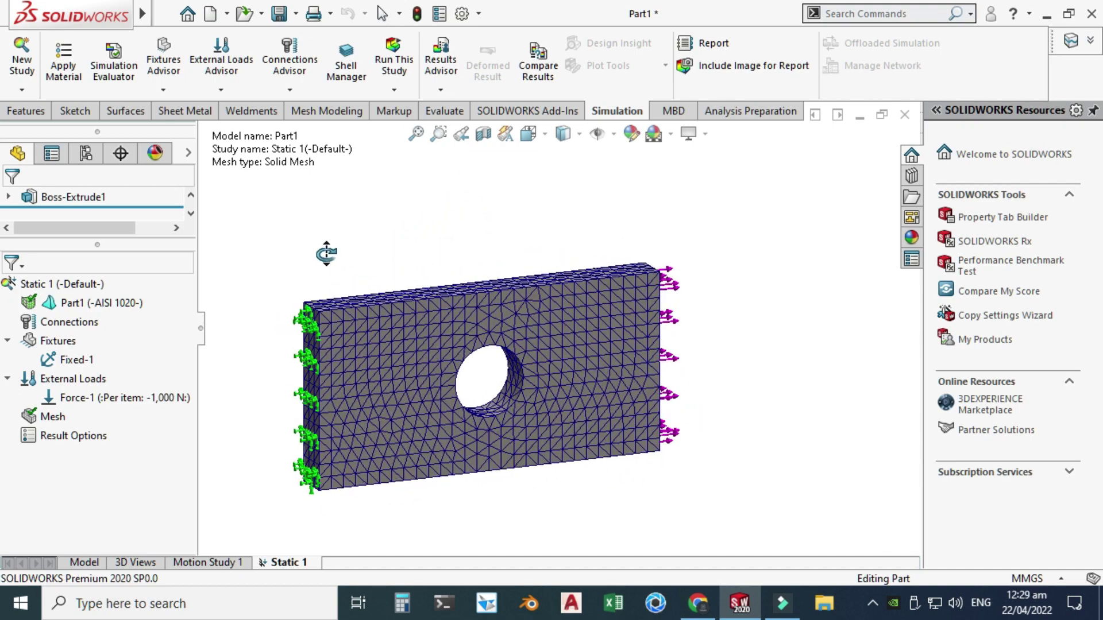
left_click(395, 90)
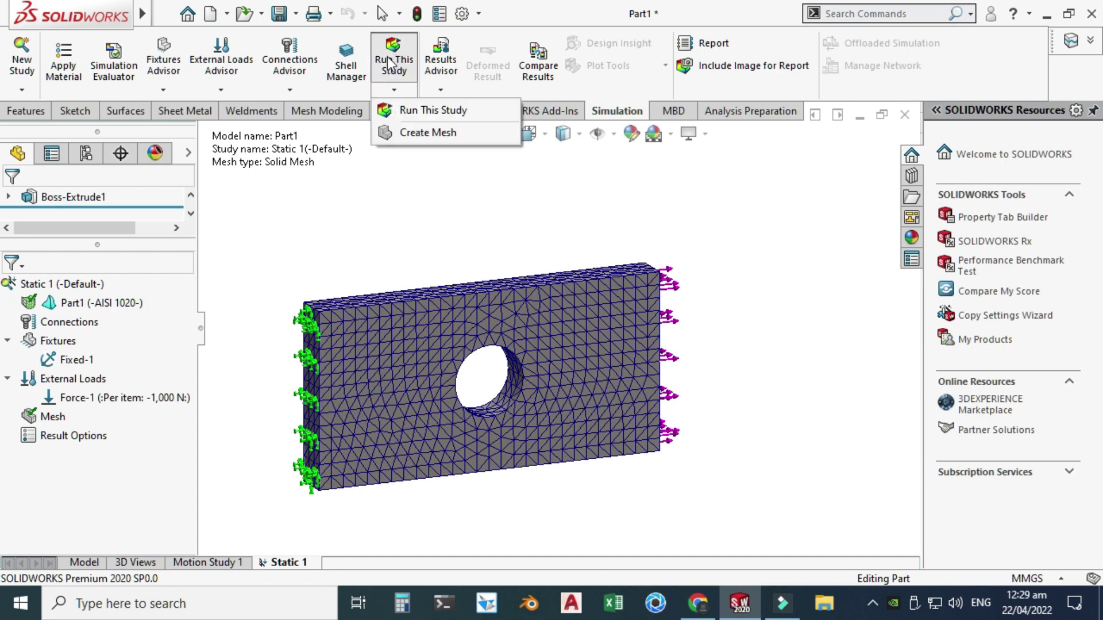
- Run Static 1 and orbit to inspect the von Mises plot peaking at 1.841e+06 N/m^2
left_click(402, 110)
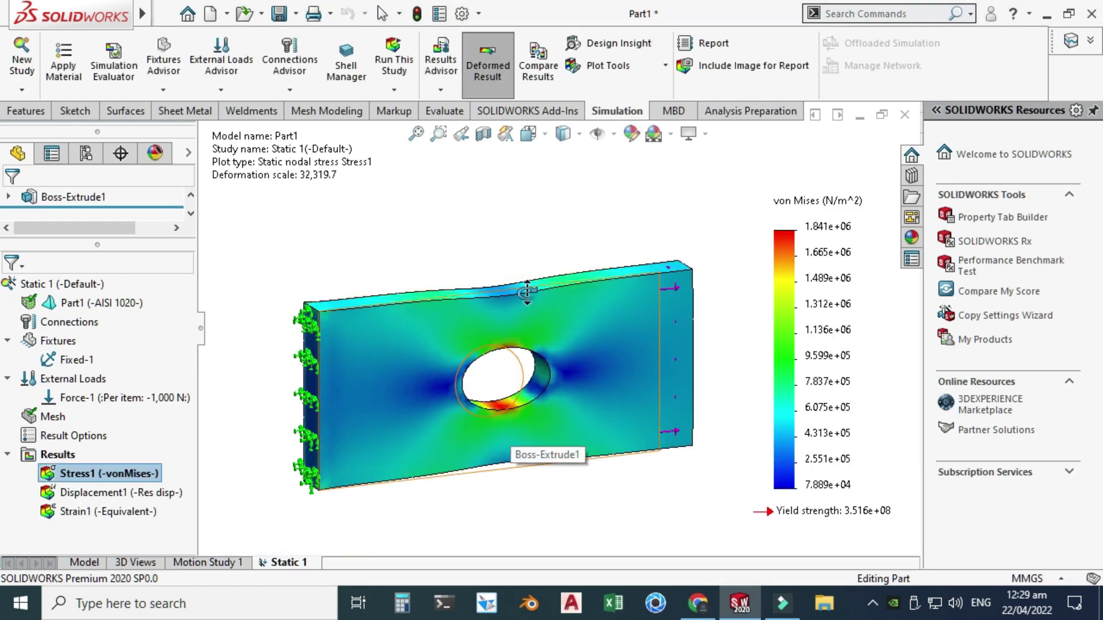
middle_click_drag(512, 231, 185, 175)
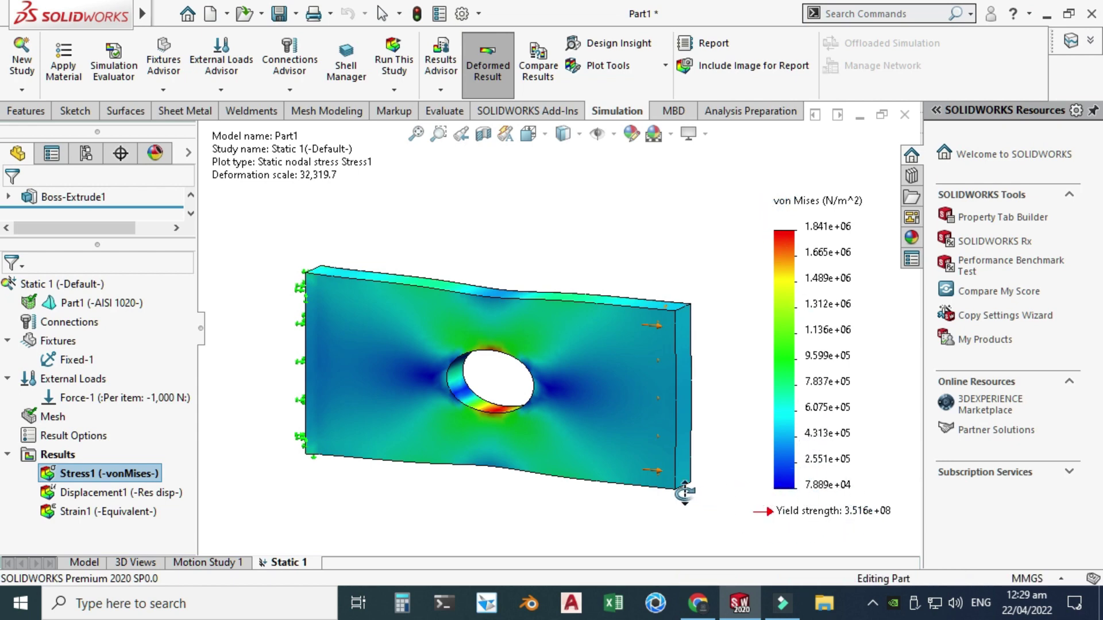
- Change the Stress1 plot's deformed shape to true scale (deformation scale 1)
right_click(127, 470)
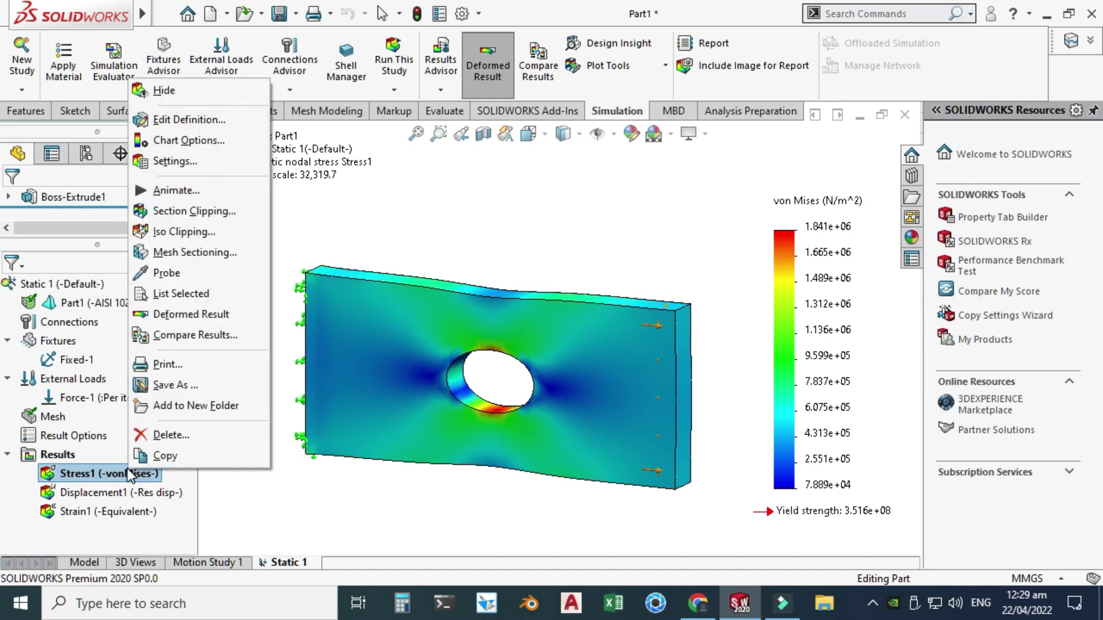
left_click(178, 125)
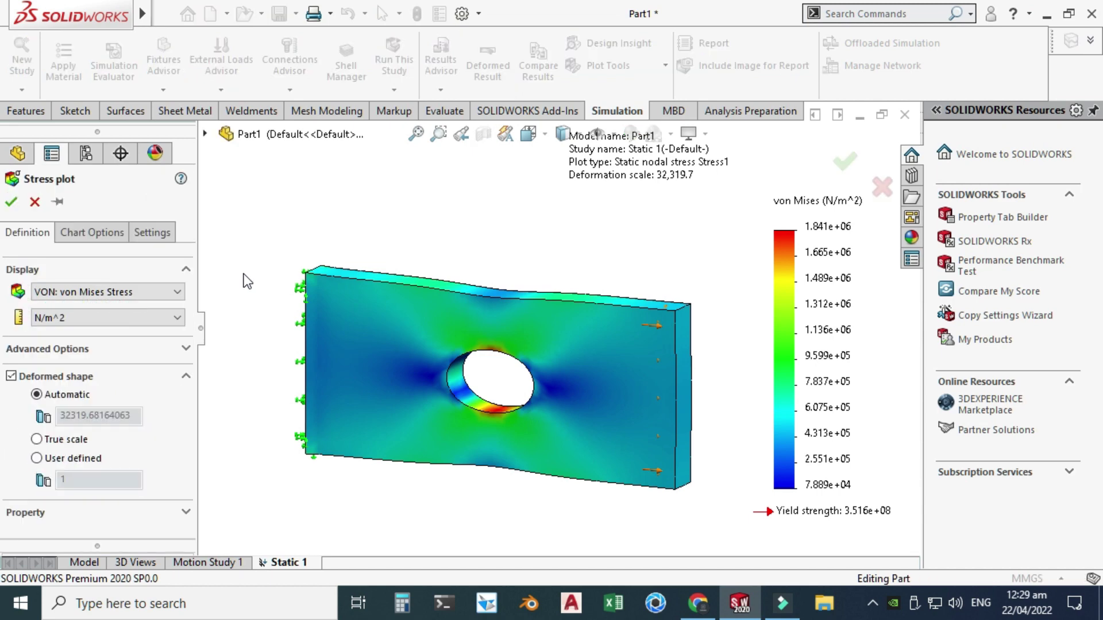
left_click(36, 439)
left_click(11, 202)
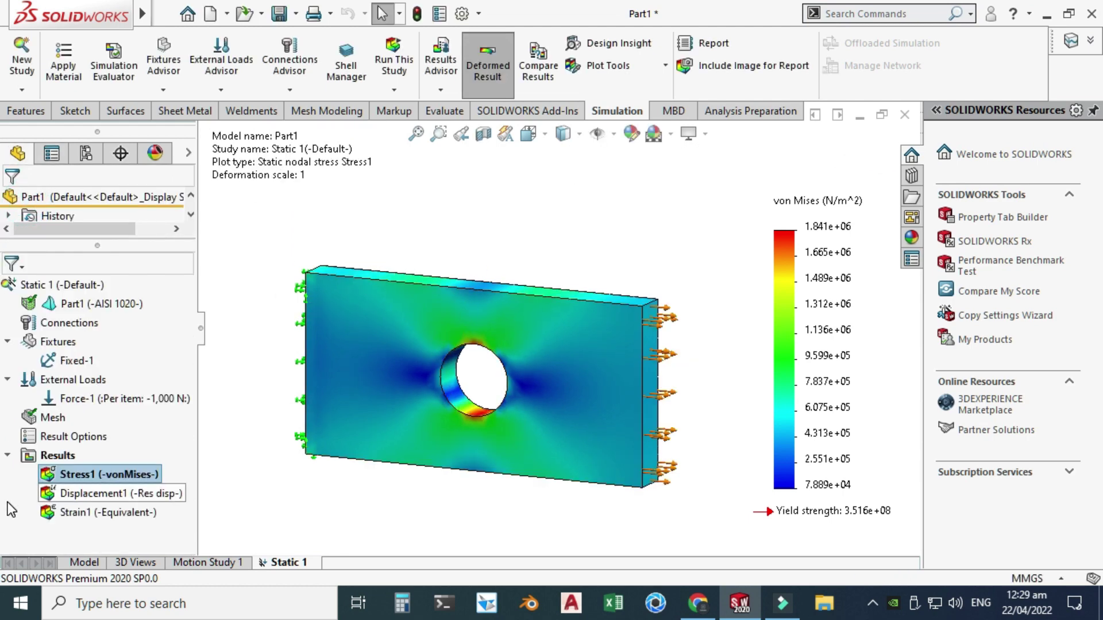
- Show the min and max stress annotations and move the Max label above the plate
right_click(108, 476)
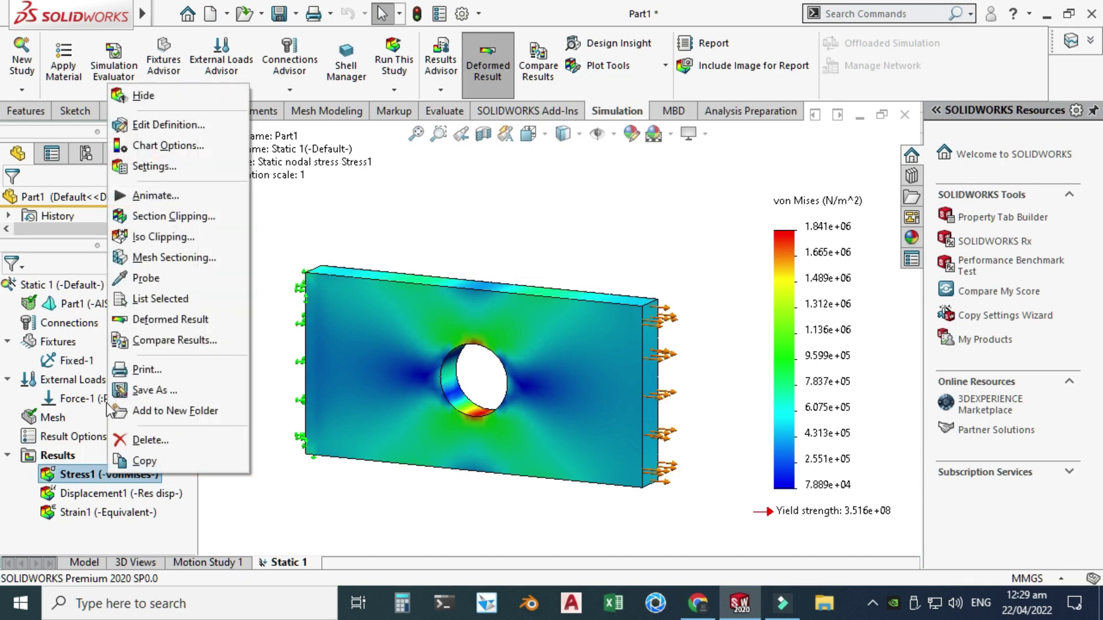
left_click(195, 147)
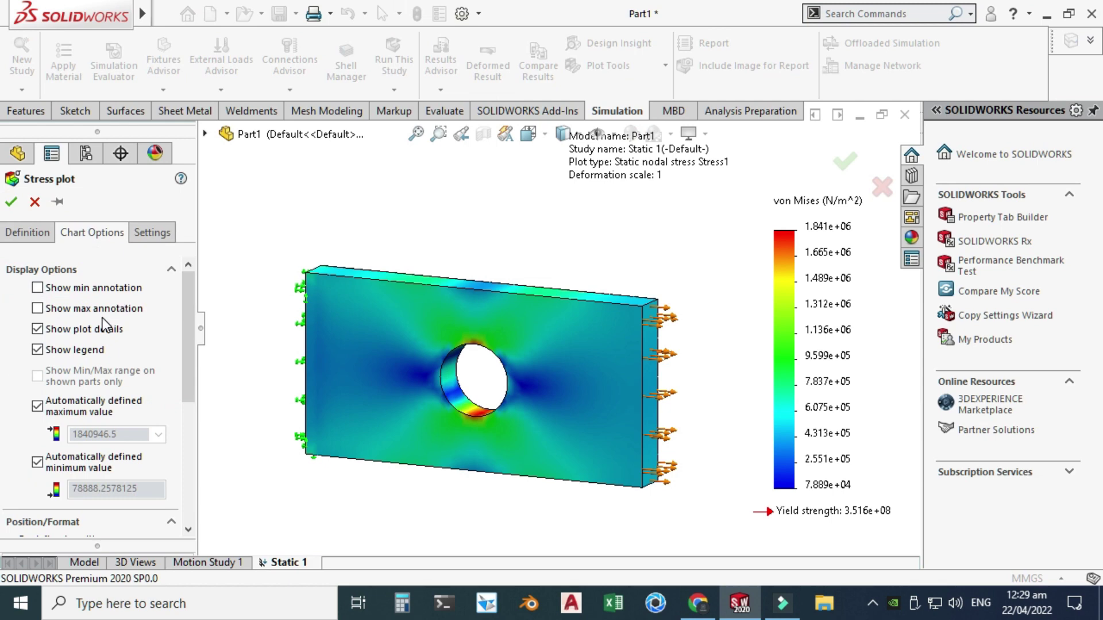
left_click(39, 288)
left_click(38, 308)
mouse_move(500, 379)
left_mouse_down()
mouse_move(454, 210)
mouse_move(440, 221)
left_mouse_up()
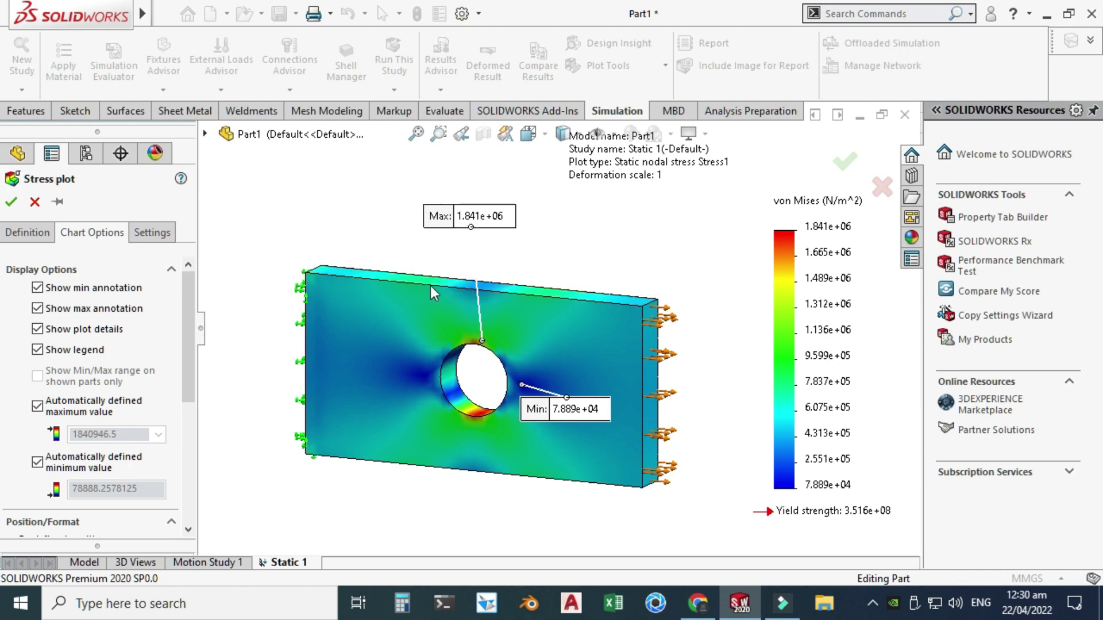
- Set the stress legend's minimum to 0 instead of automatic
scroll(482, 349, "down", 5)
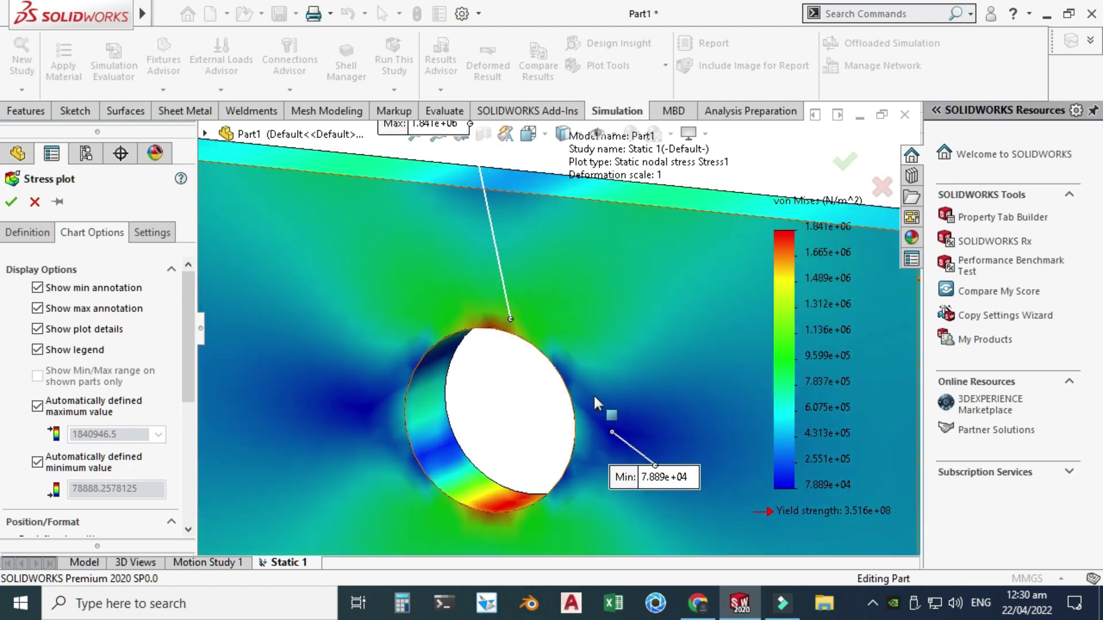
scroll(647, 415, "up", 4)
scroll(646, 374, "down", 1)
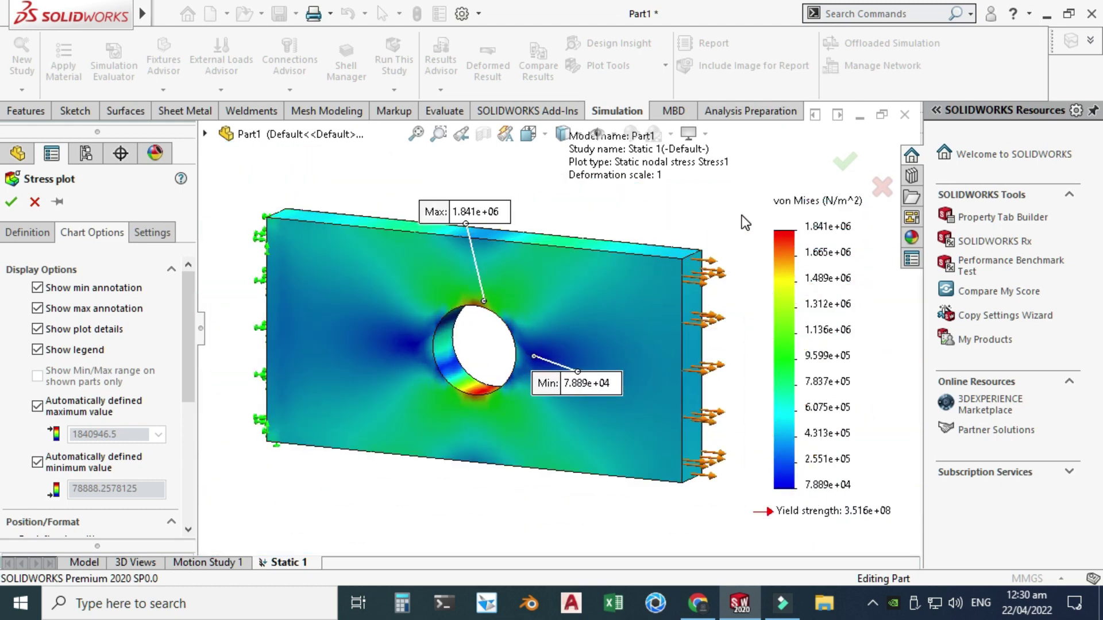
scroll(189, 344, "down", 3)
scroll(189, 343, "up", 4)
left_click(36, 463)
left_click(36, 462)
double_click(105, 517)
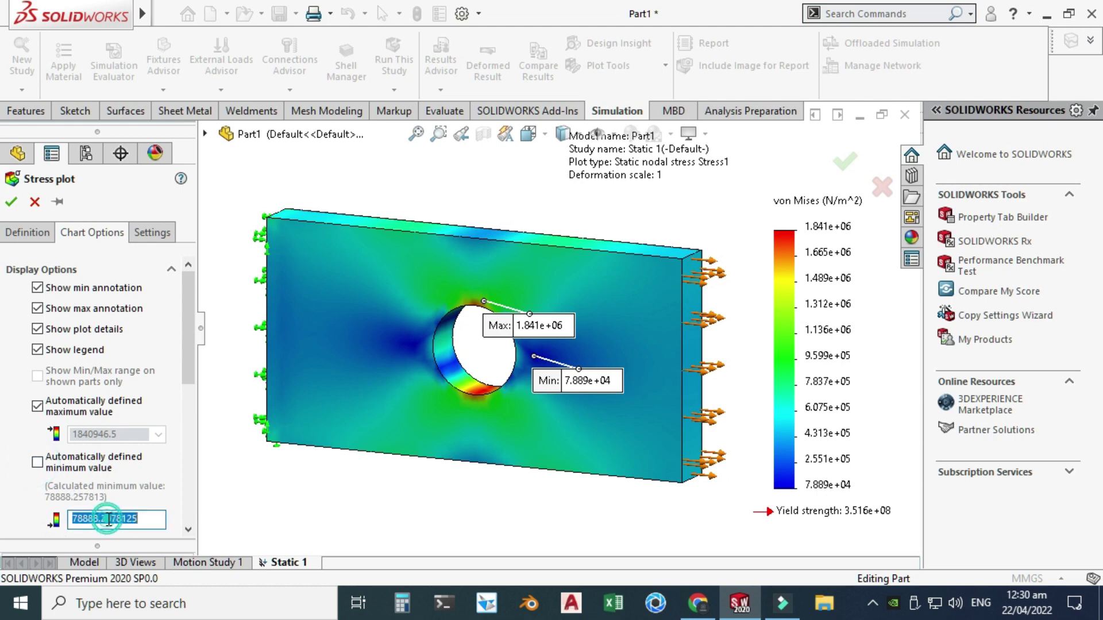
type("0")
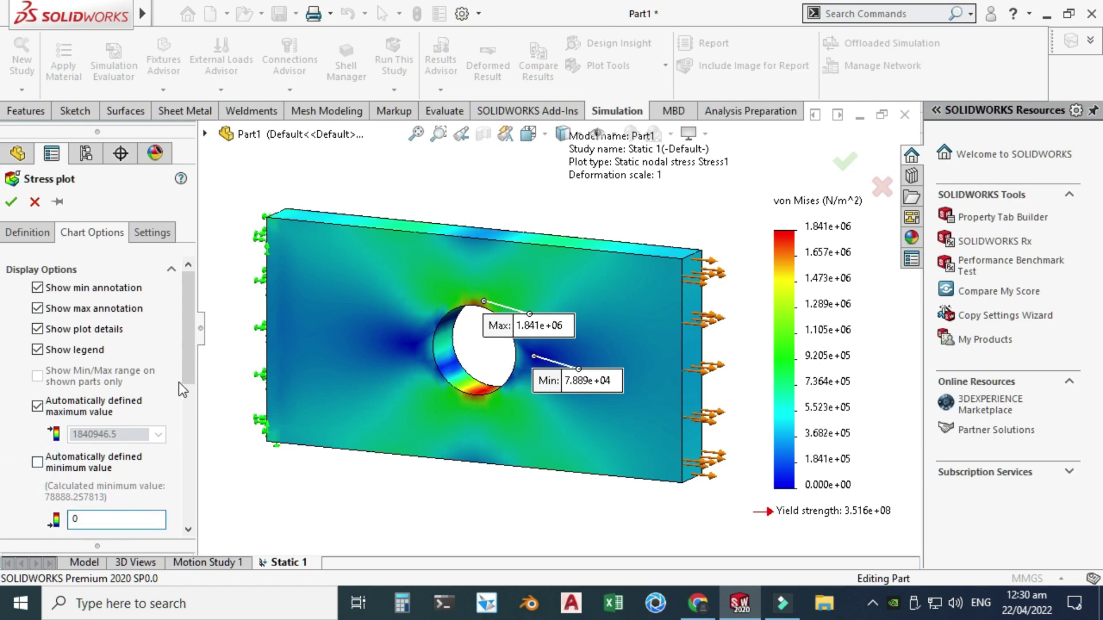
left_click_drag(185, 349, 188, 446)
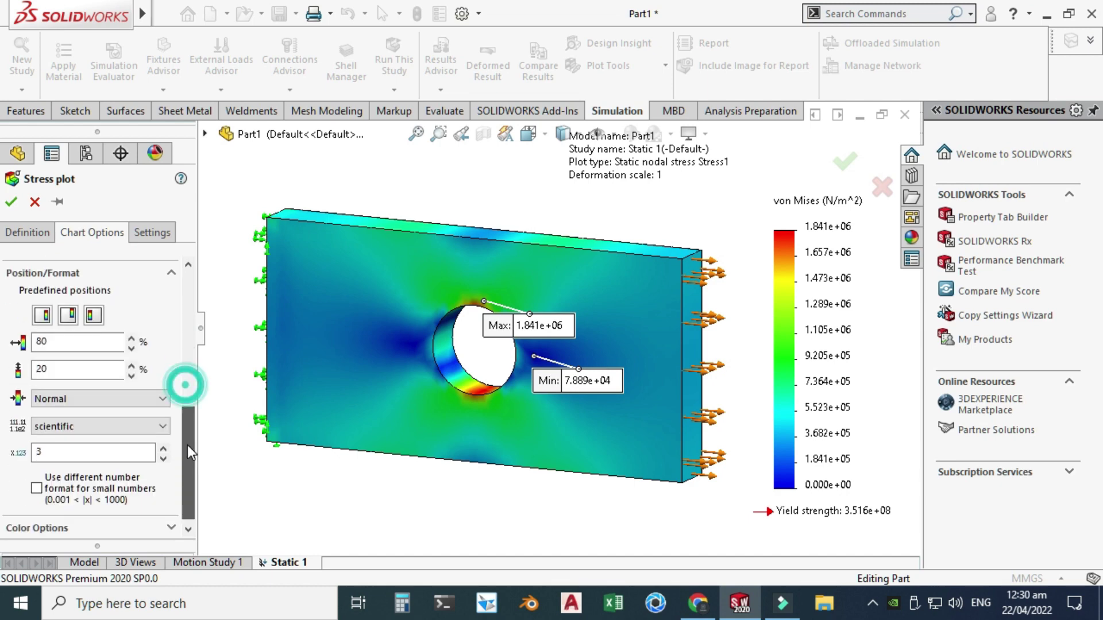
- Format the stress legend values as floating numbers with 1 decimal place
left_click(106, 425)
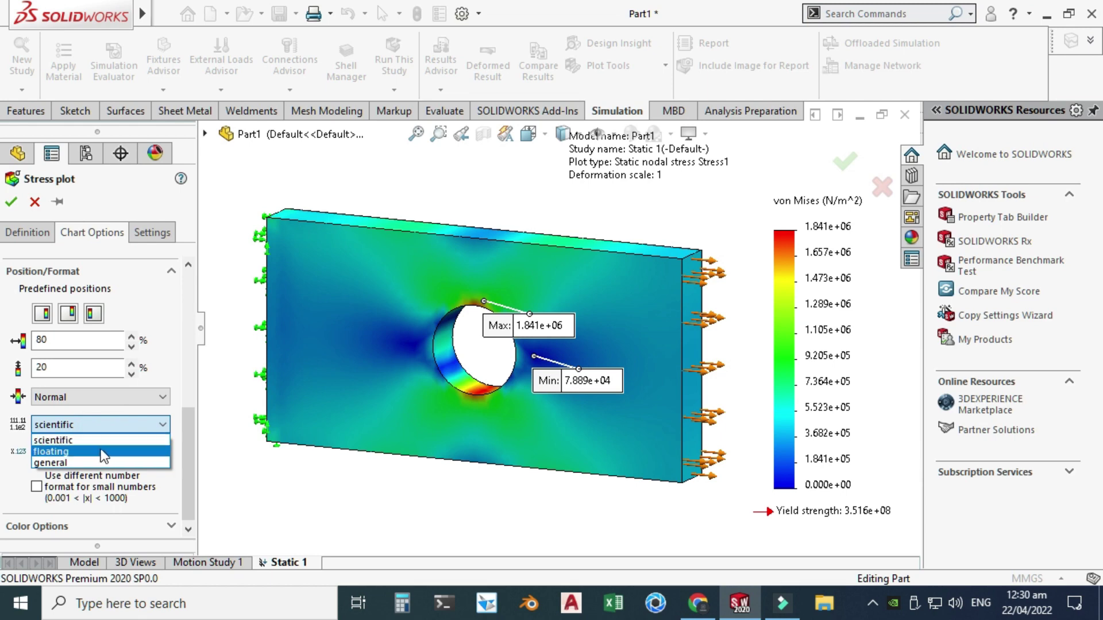
left_click(77, 451)
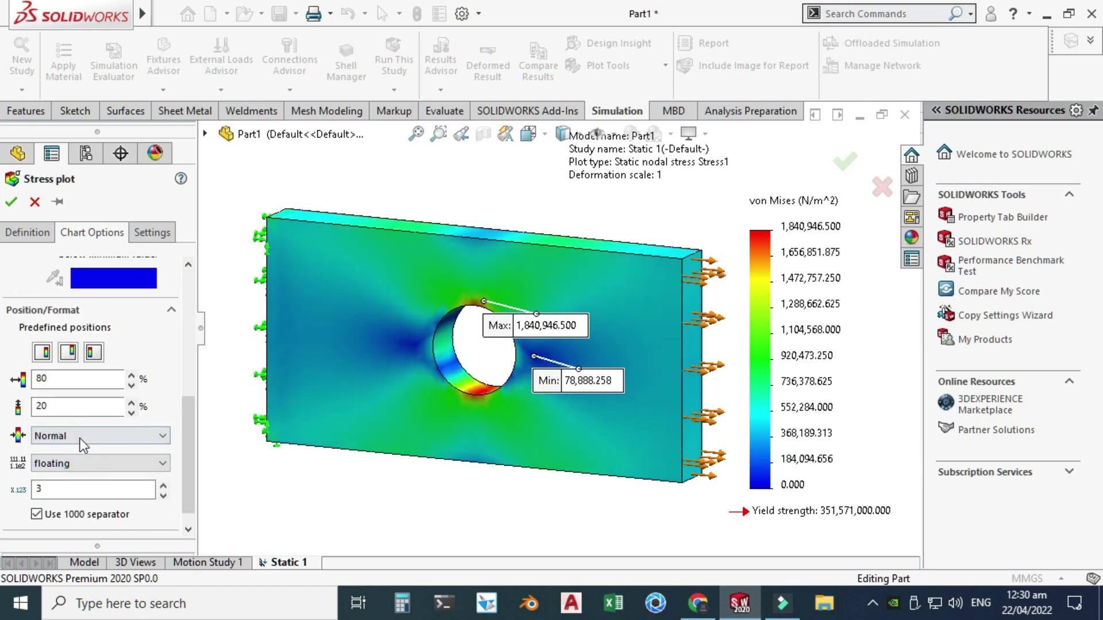
left_click(164, 495)
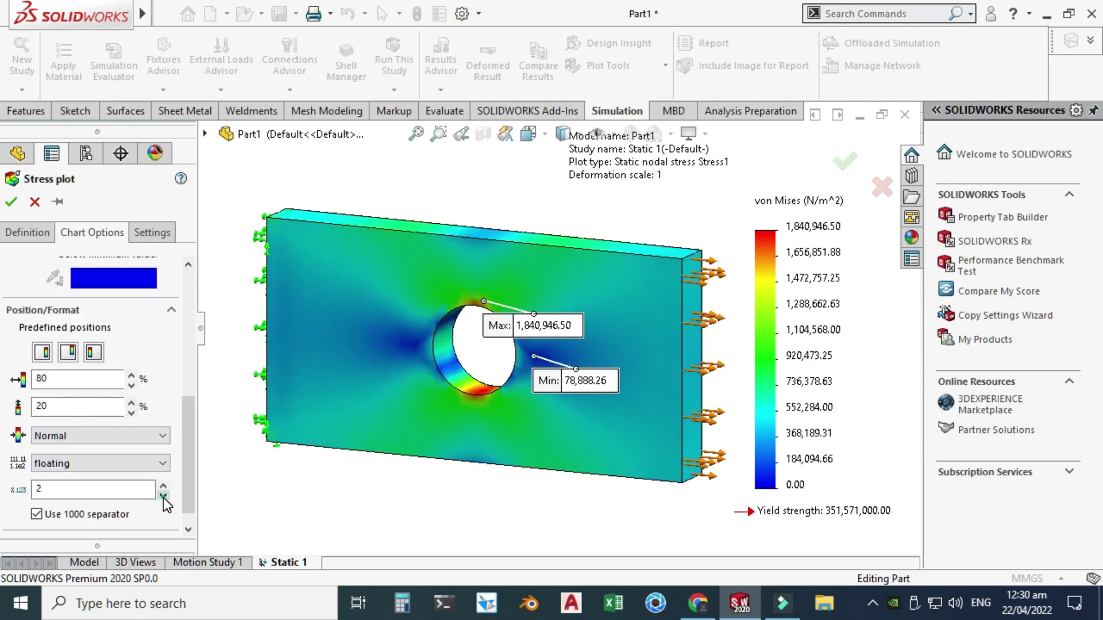
left_click(163, 495)
left_click_drag(188, 450, 133, 322)
left_click(28, 241)
left_click(11, 201)
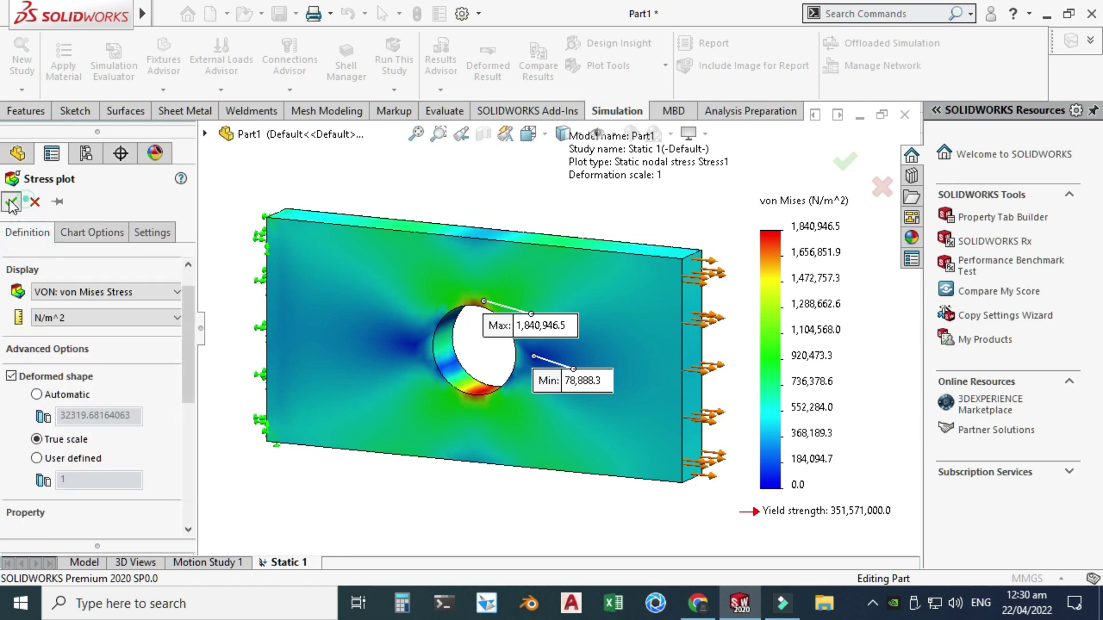
- Move the Max label above the plate and play a slowed Stress1 animation, then stop it
left_click_drag(499, 326, 412, 170)
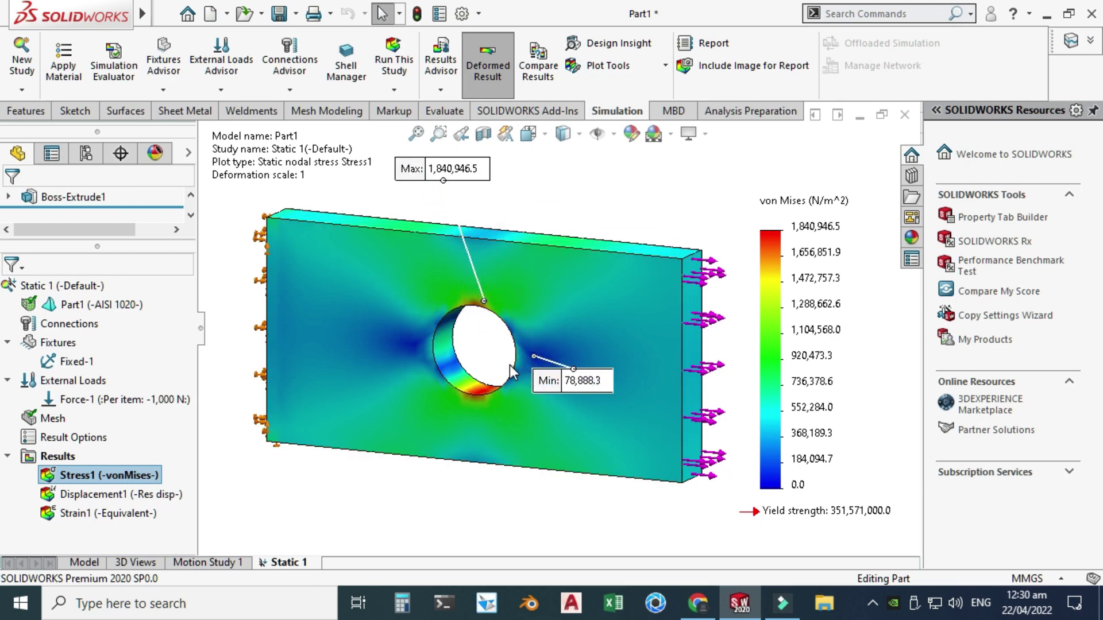
right_click(135, 477)
left_click(195, 204)
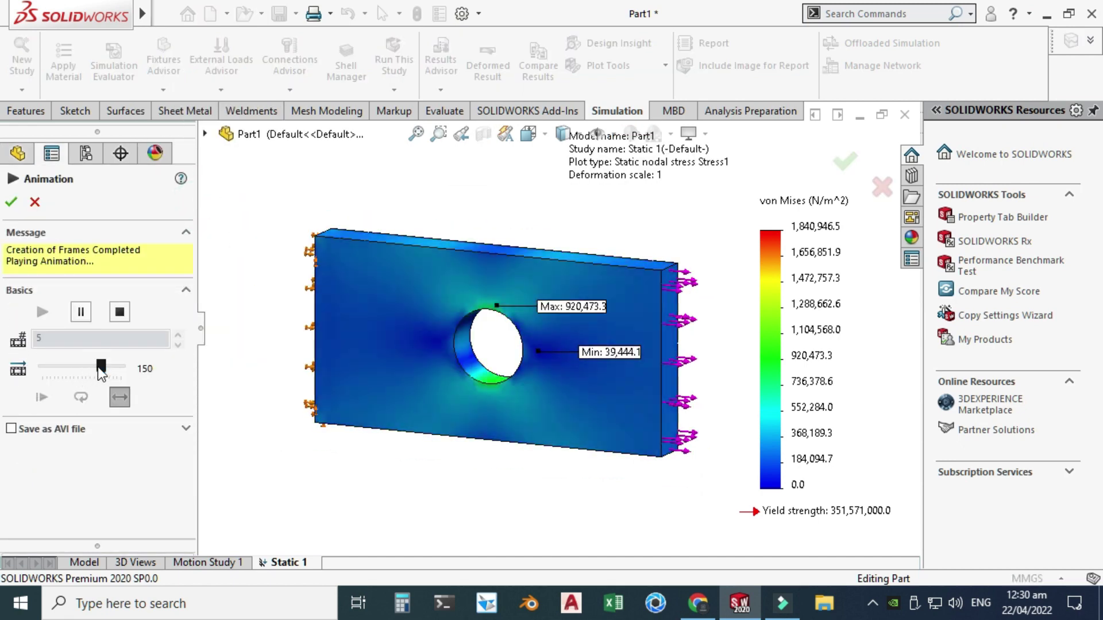
left_click_drag(99, 367, 63, 370)
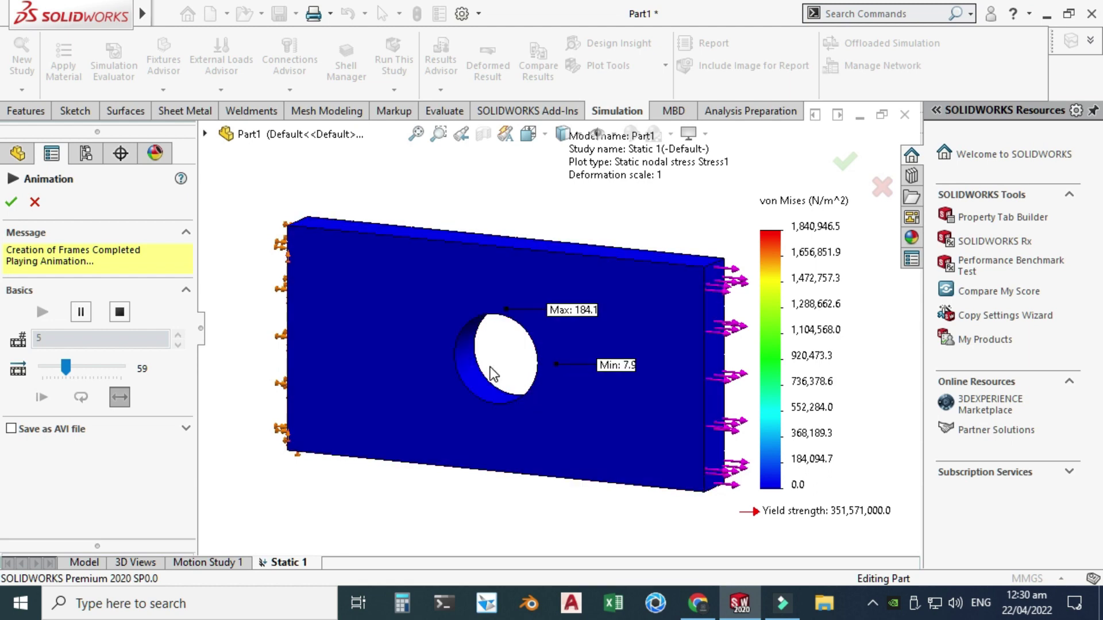
left_click(11, 202)
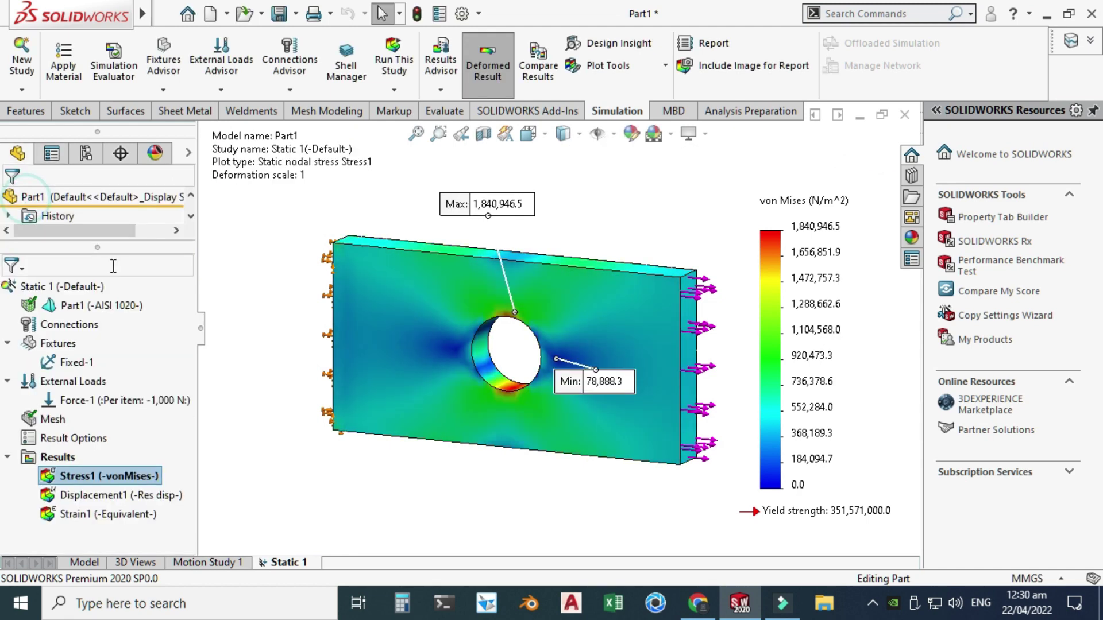
right_click(146, 482)
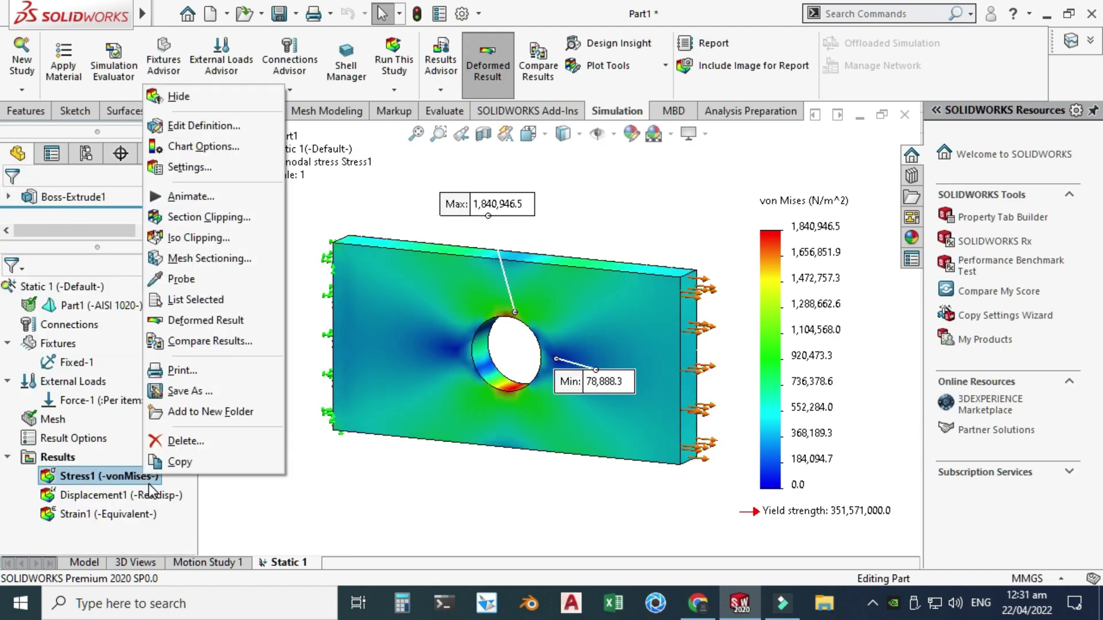
left_click(214, 223)
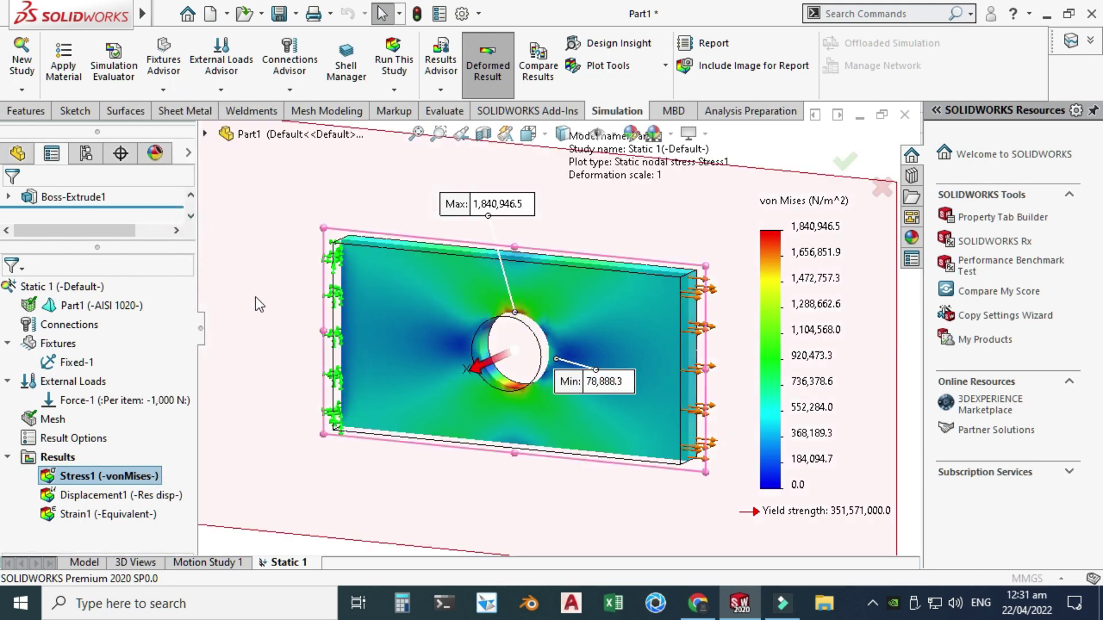
left_click_drag(485, 380, 486, 358)
middle_click_drag(487, 363, 514, 368)
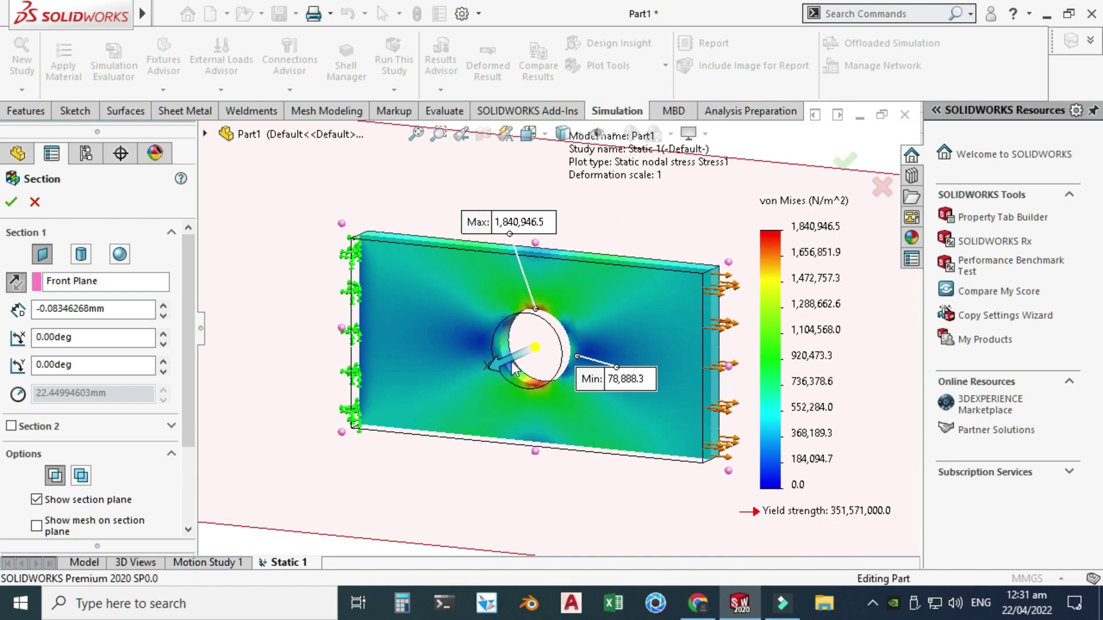
scroll(514, 369, "down", 2)
left_click_drag(515, 373, 515, 372)
left_click(35, 202)
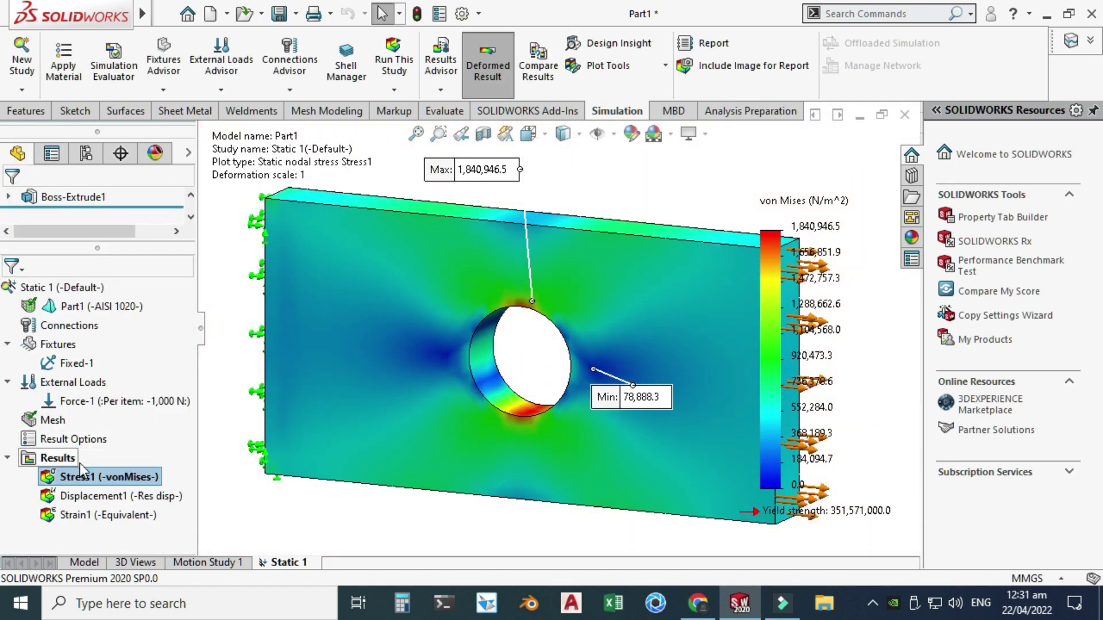
right_click(91, 477)
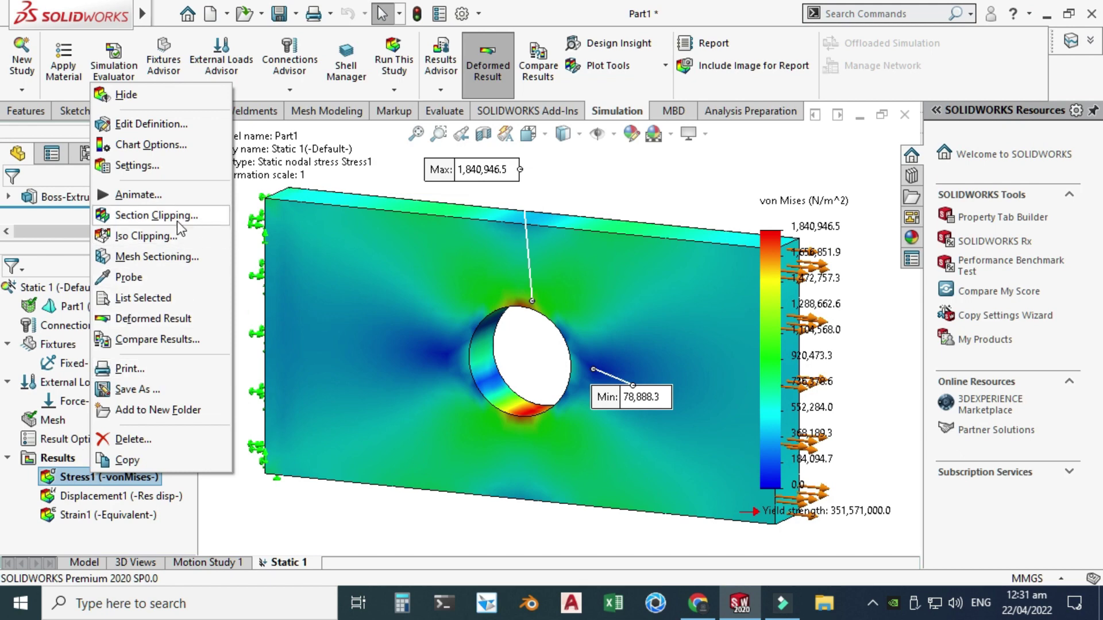
left_click(170, 236)
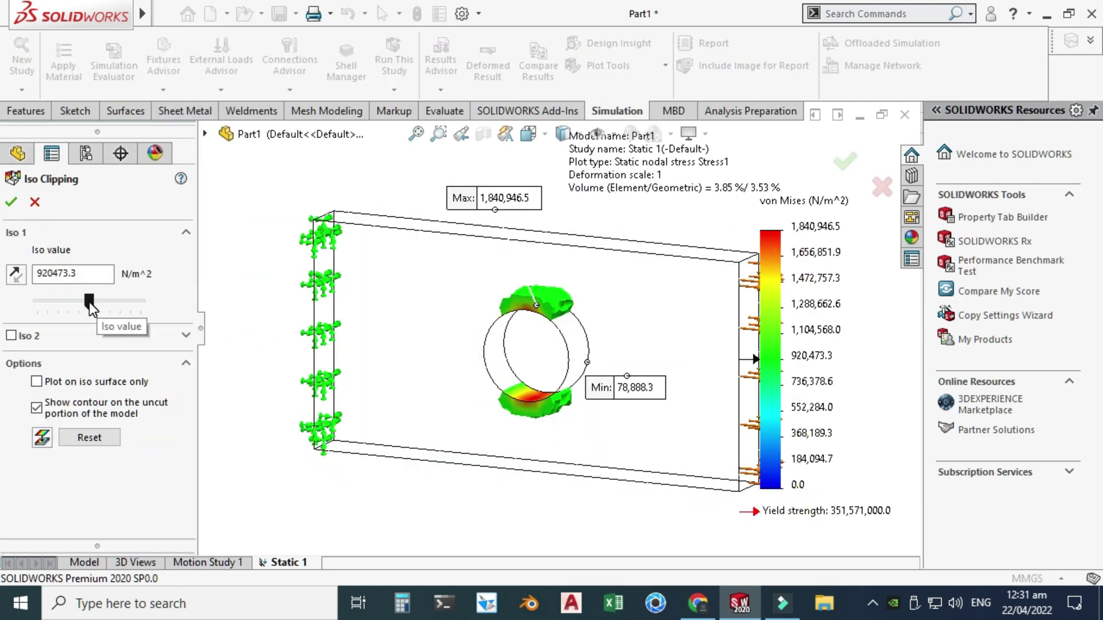
left_click_drag(89, 302, 26, 316)
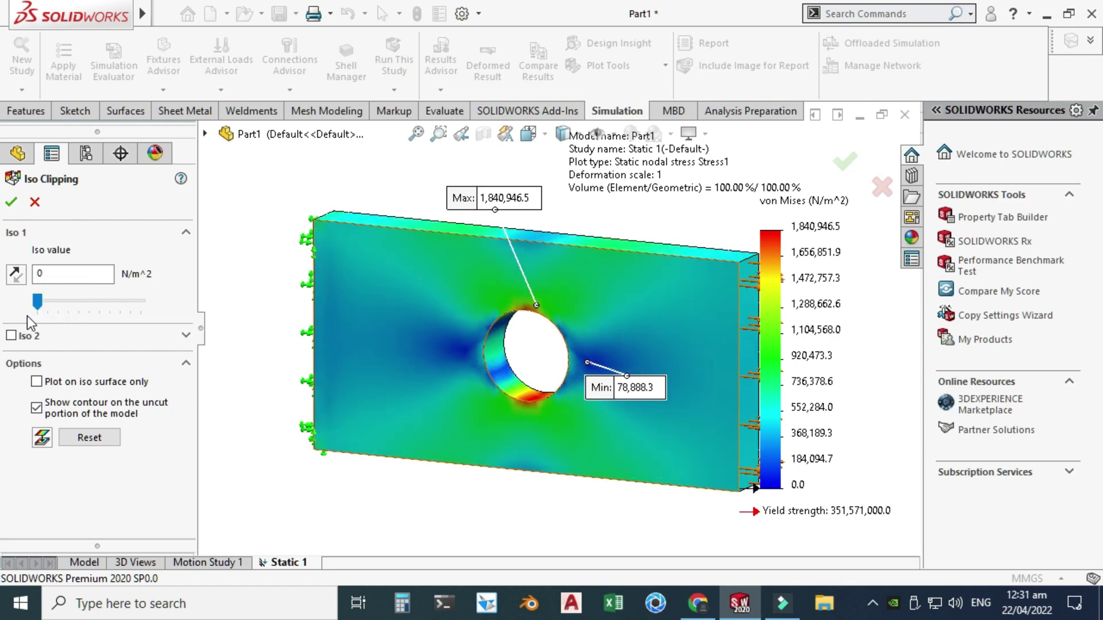
left_click(36, 207)
left_click(129, 497)
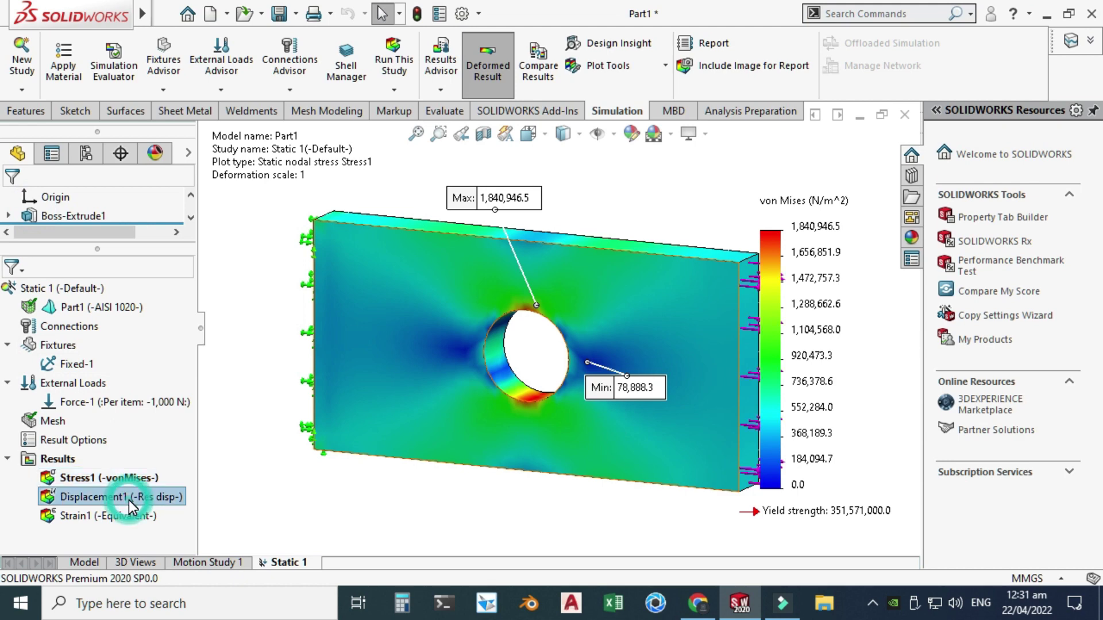
- Show the Displacement1 plot with its minimum and maximum displacement labels
right_click(133, 497)
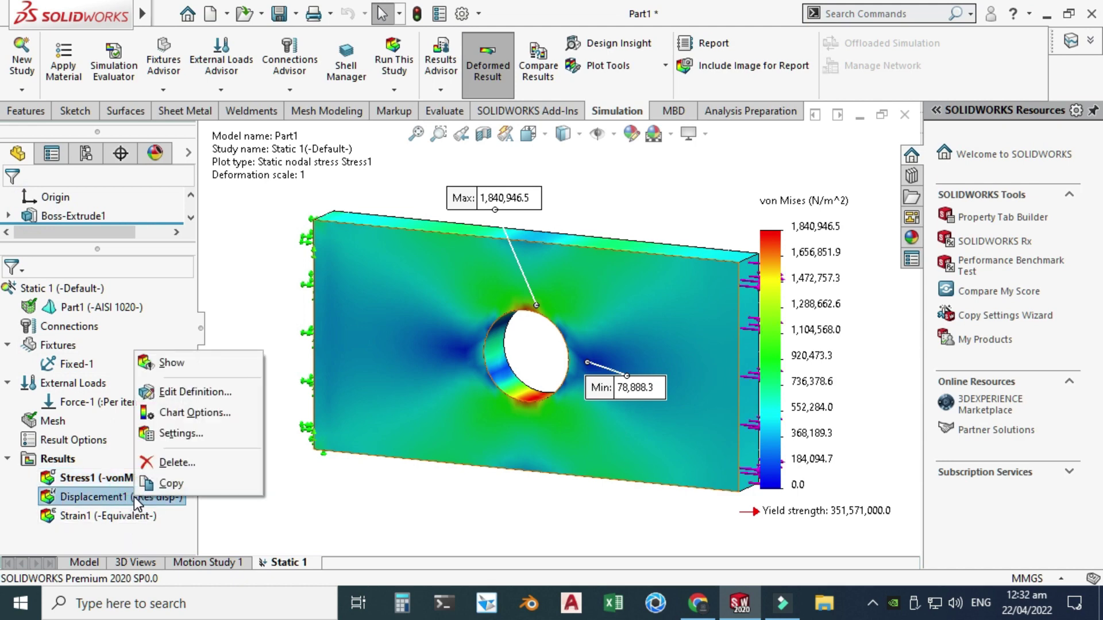
left_click(172, 362)
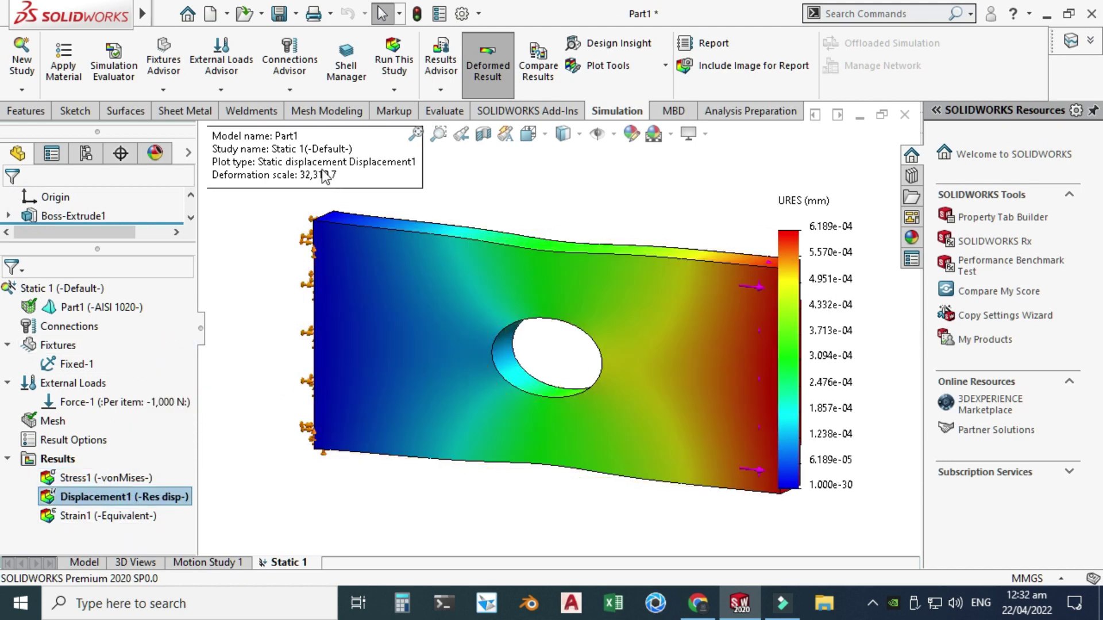
right_click(150, 498)
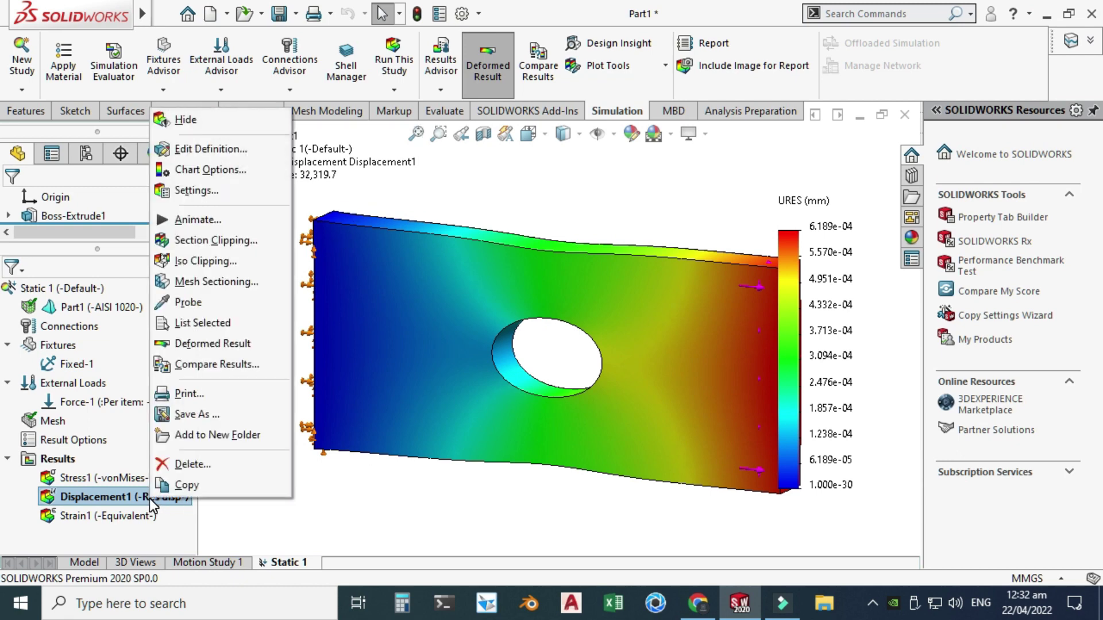
left_click(213, 191)
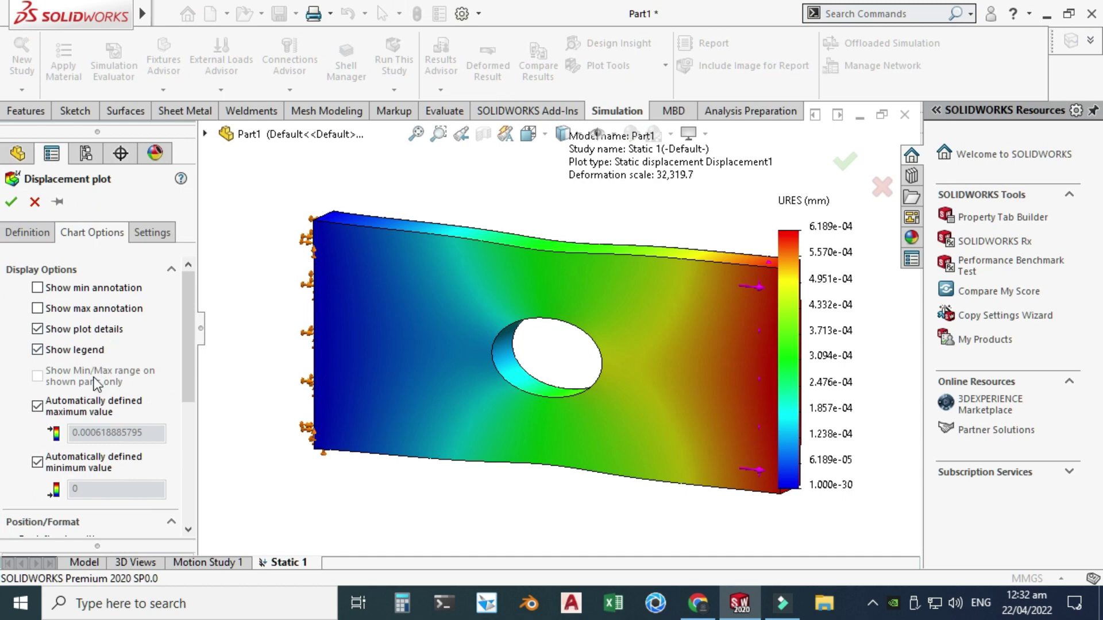
left_click(38, 289)
left_click(38, 308)
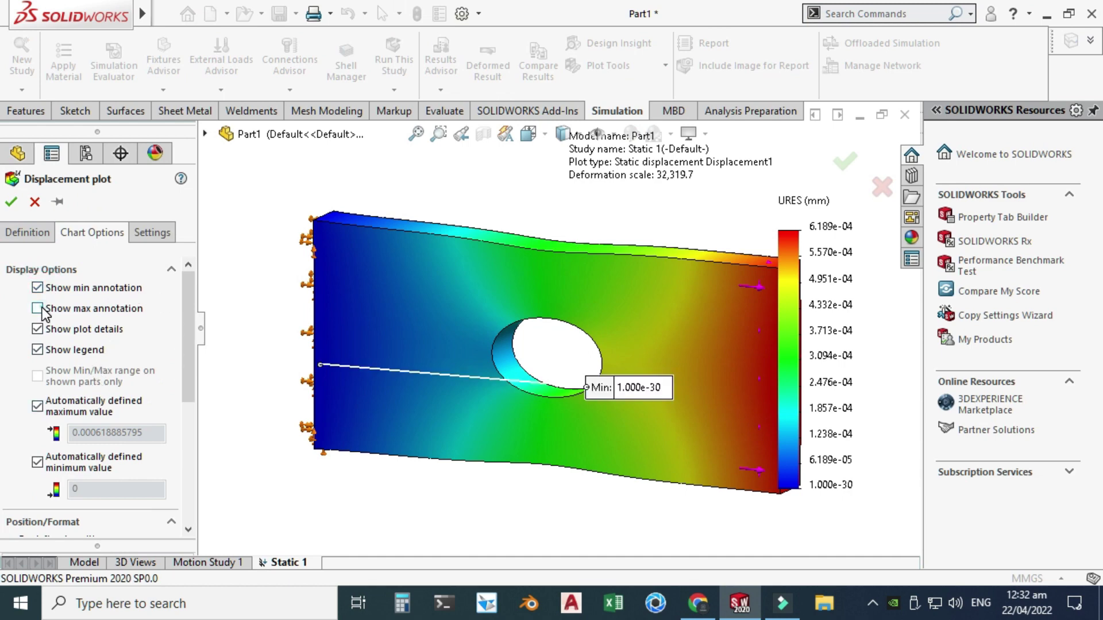
- Format the displacement legend as floating numbers with 1 decimal place
left_click_drag(186, 320, 191, 399)
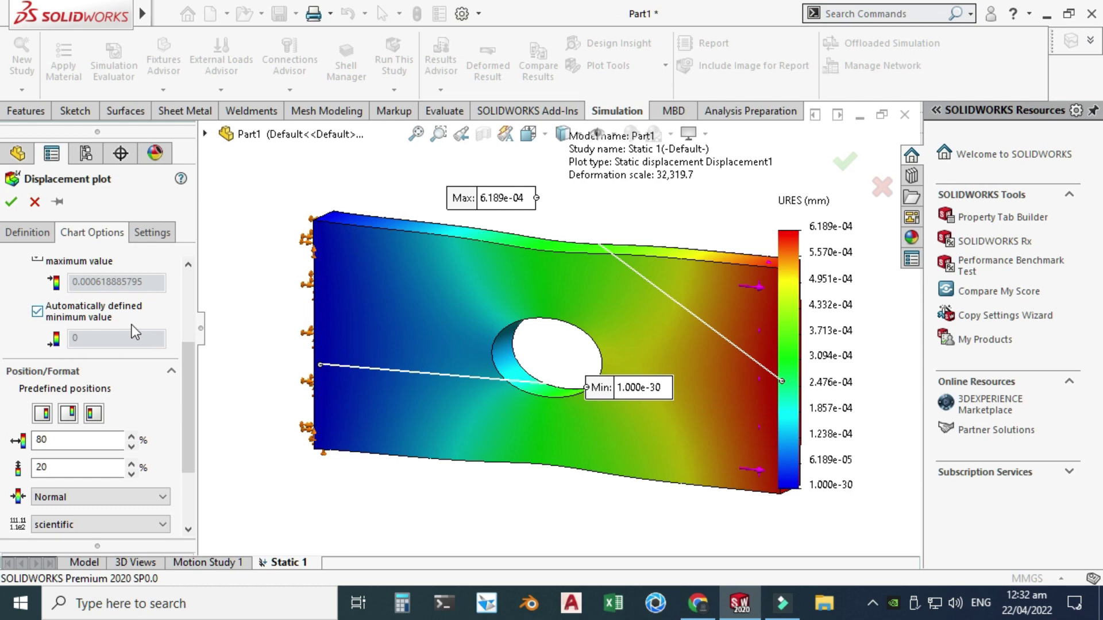
left_click_drag(192, 405, 196, 451)
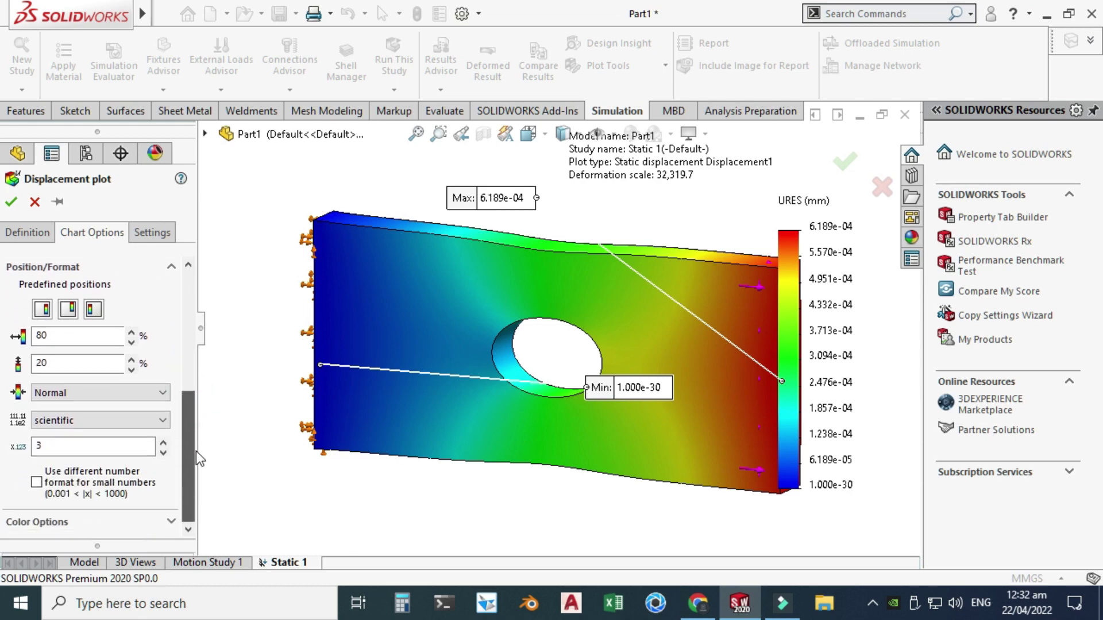
left_click(163, 452)
left_click(164, 453)
left_click(122, 424)
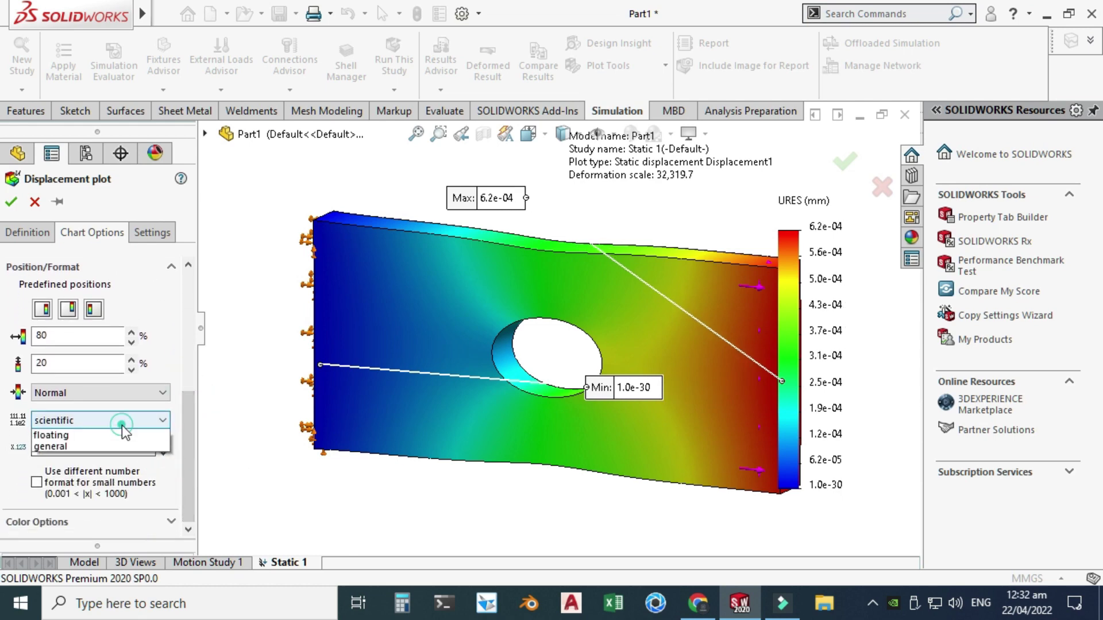
left_click(118, 436)
scroll(109, 330, "up", 1)
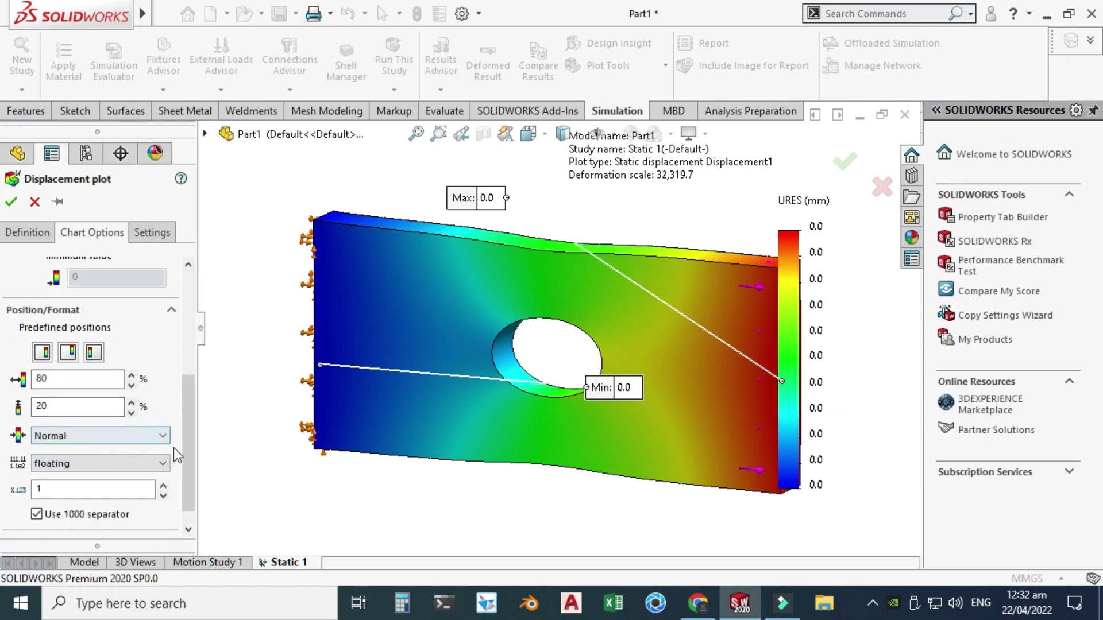
scroll(194, 463, "up", 5)
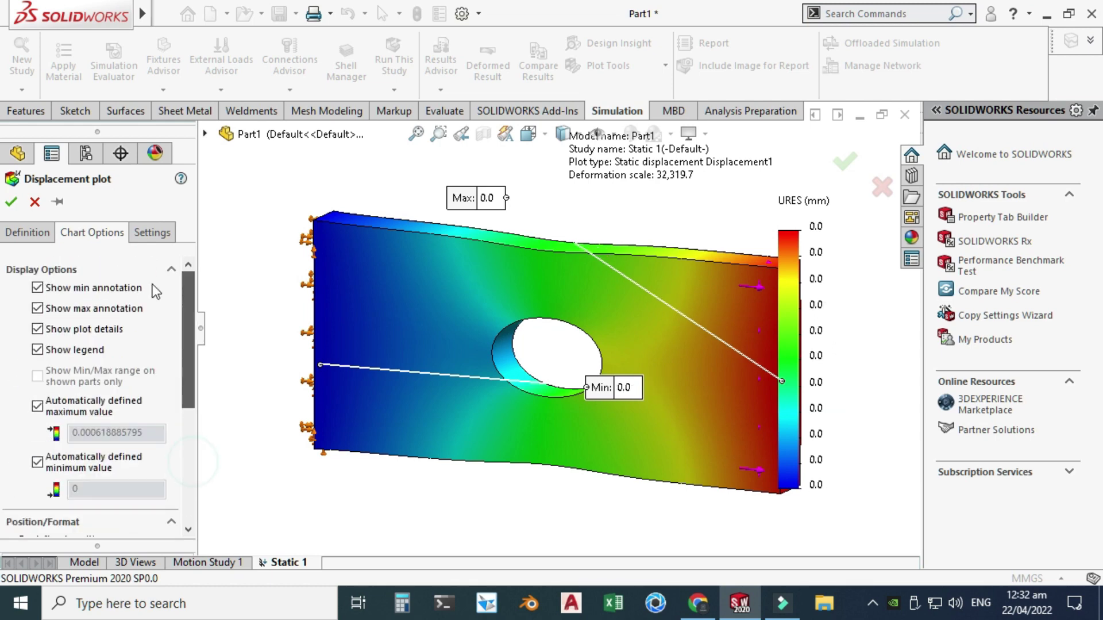
- Draw the displacement plot's deformed shape at true scale
left_click(25, 235)
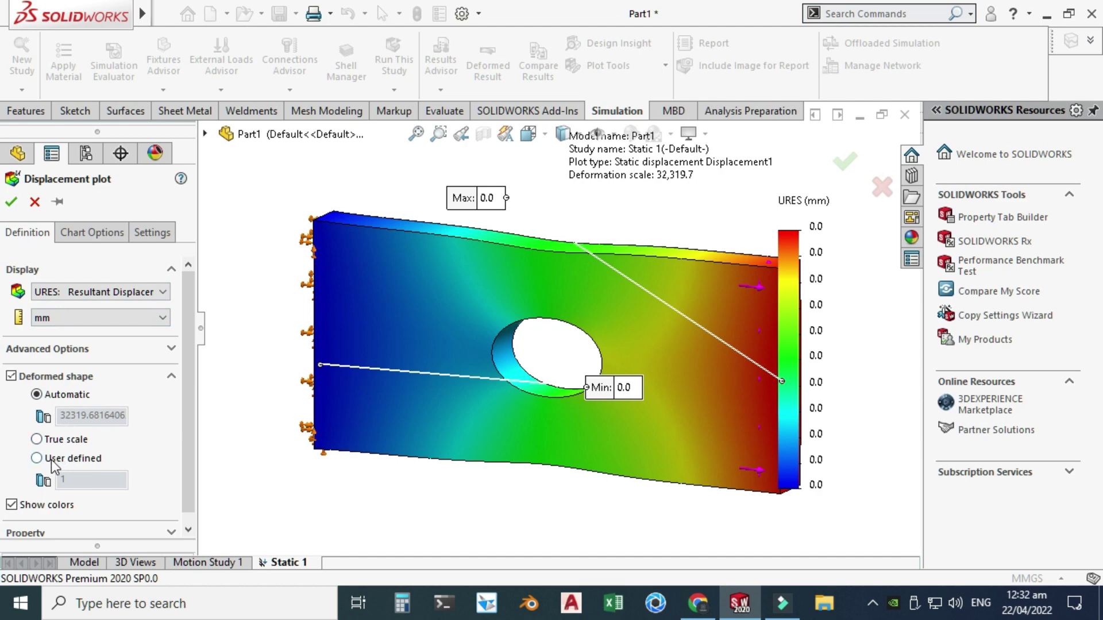
left_click(37, 440)
left_click(11, 202)
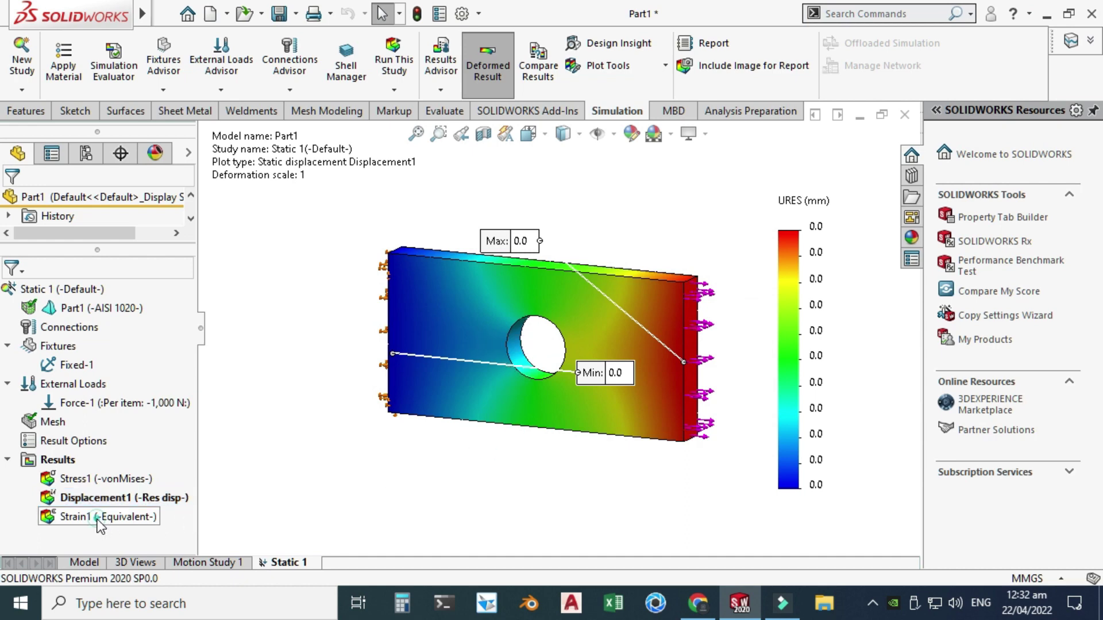
right_click(99, 481)
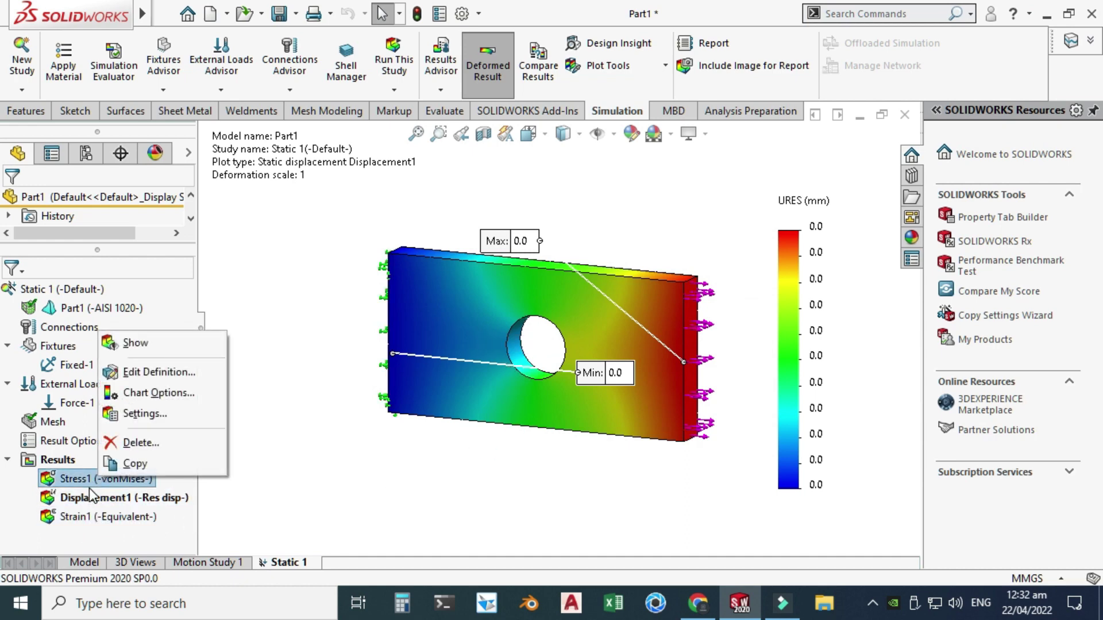
left_click(86, 490)
right_click(89, 477)
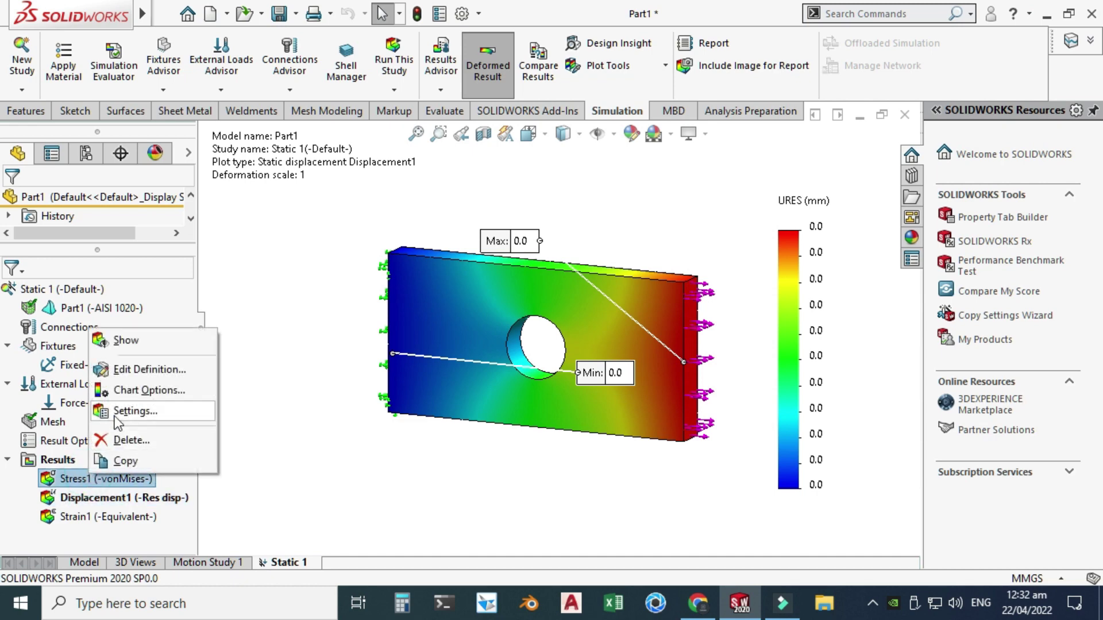
left_click(150, 405)
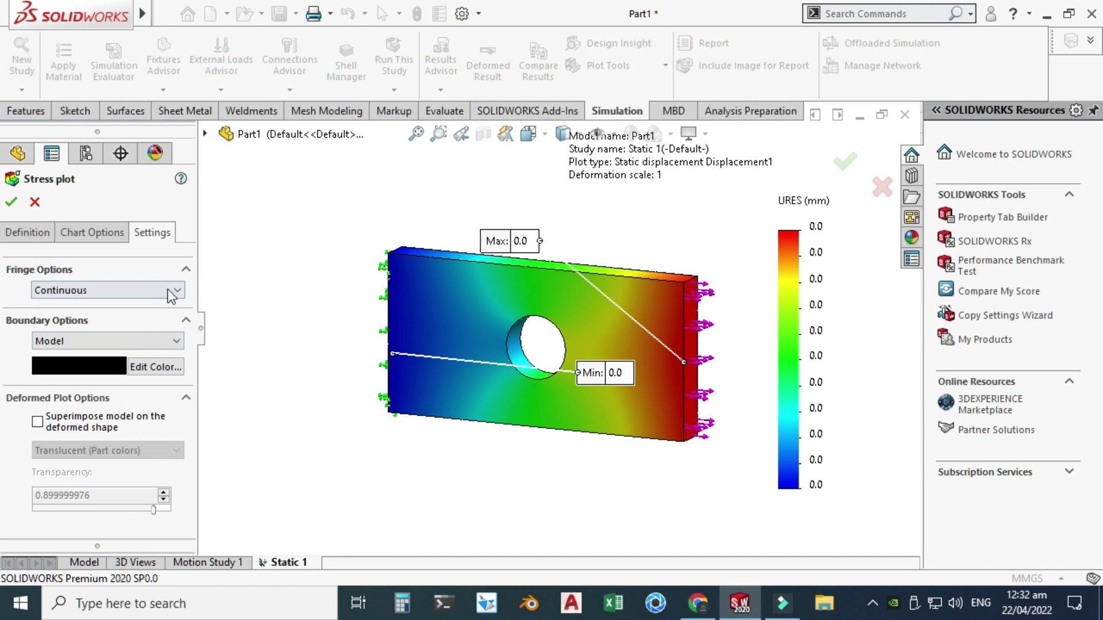
left_click(169, 294)
left_click(25, 281)
left_click(33, 203)
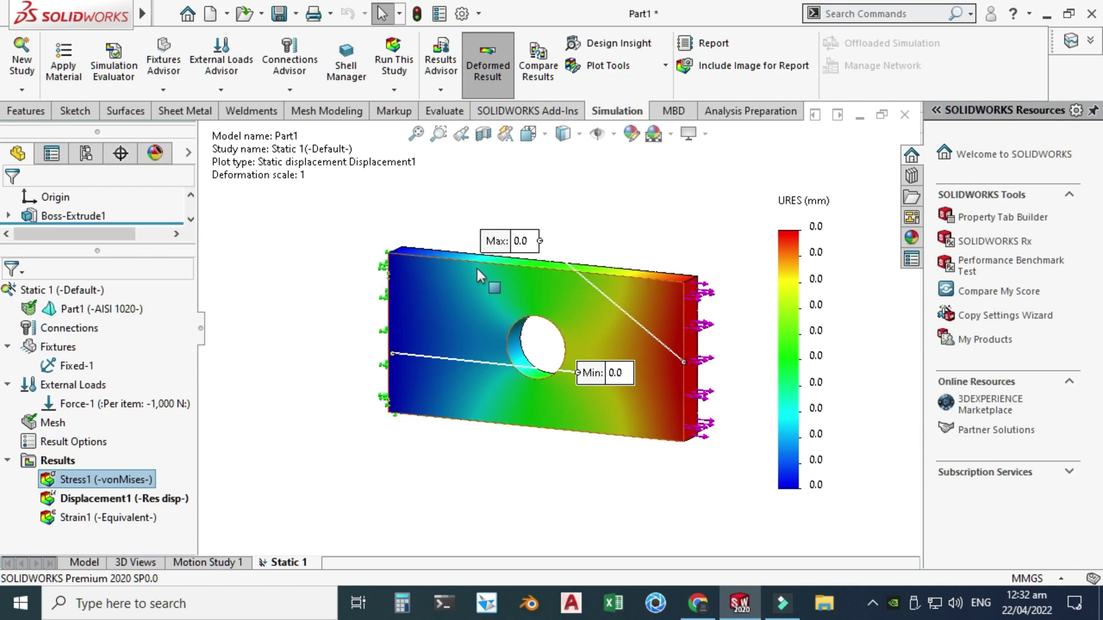
scroll(613, 266, "down", 2)
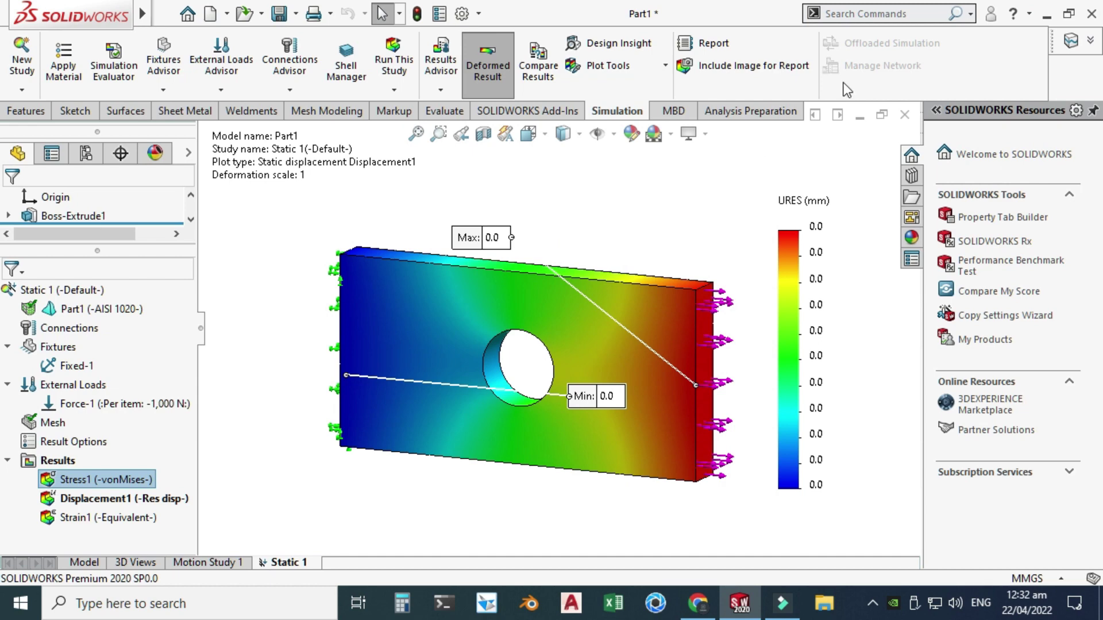
- Publish the Static 1 study to Word as Part1-Static 1-1 with the default report sections
left_click(736, 43)
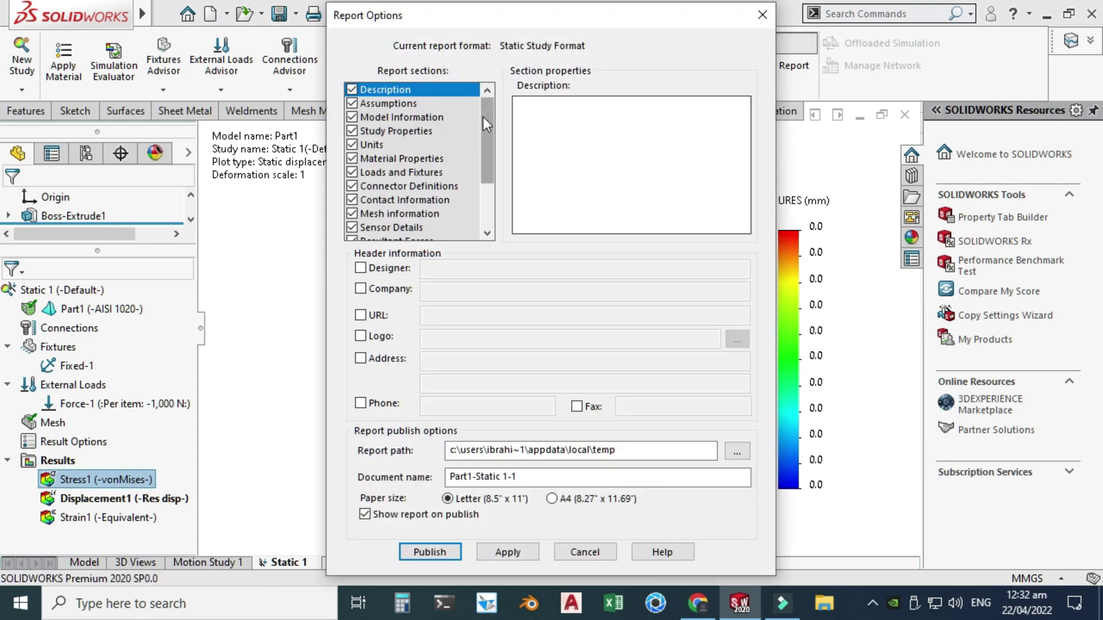
left_click_drag(497, 205, 483, 203)
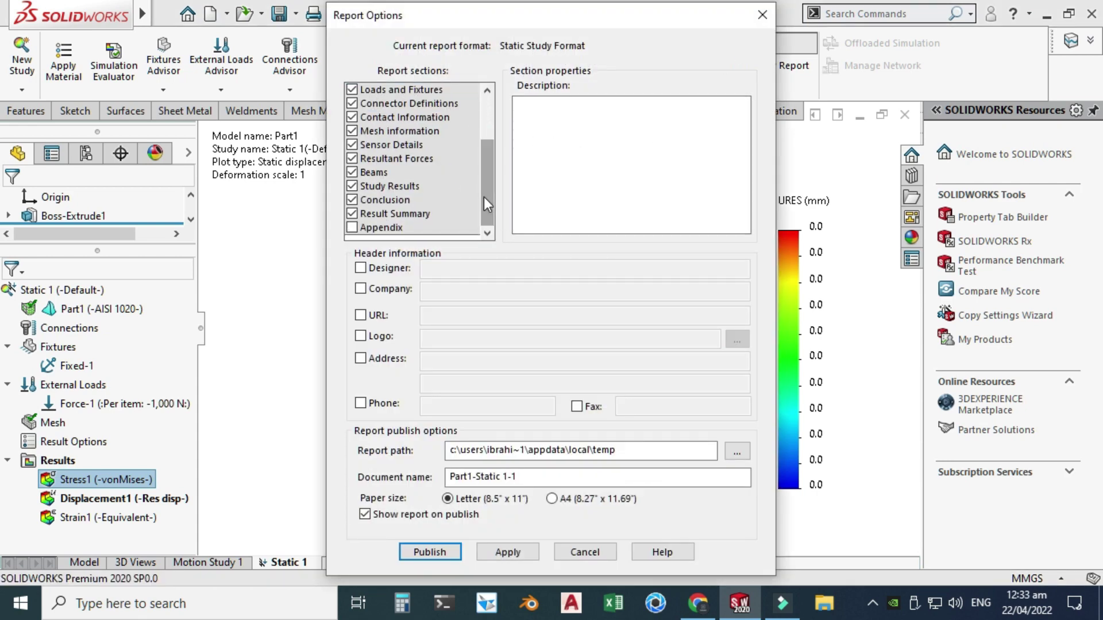
left_click(487, 134)
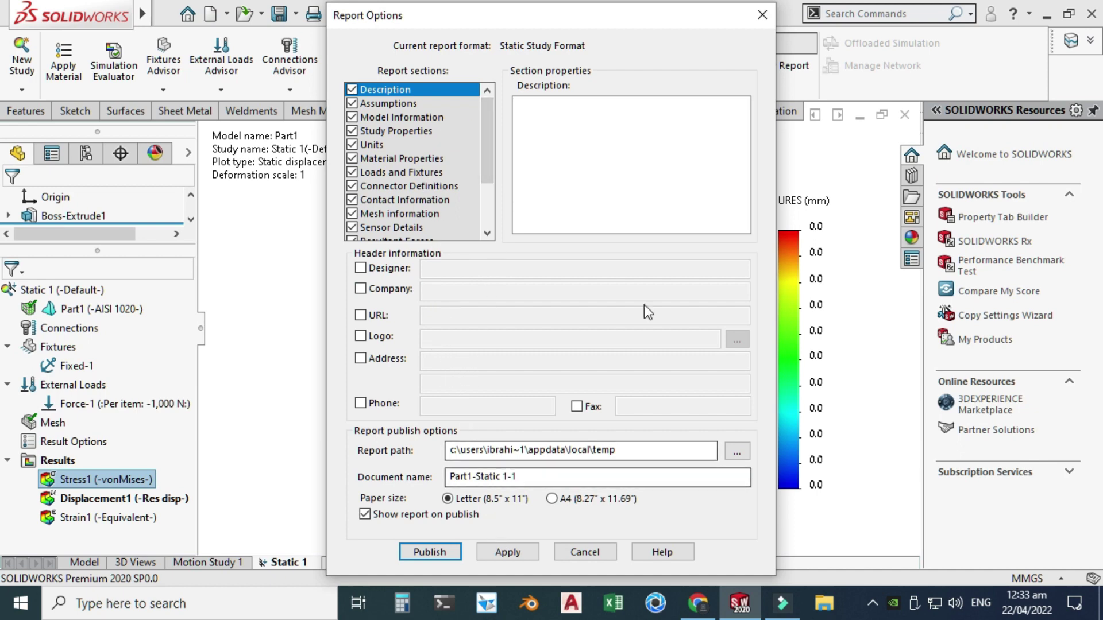
left_click(507, 551)
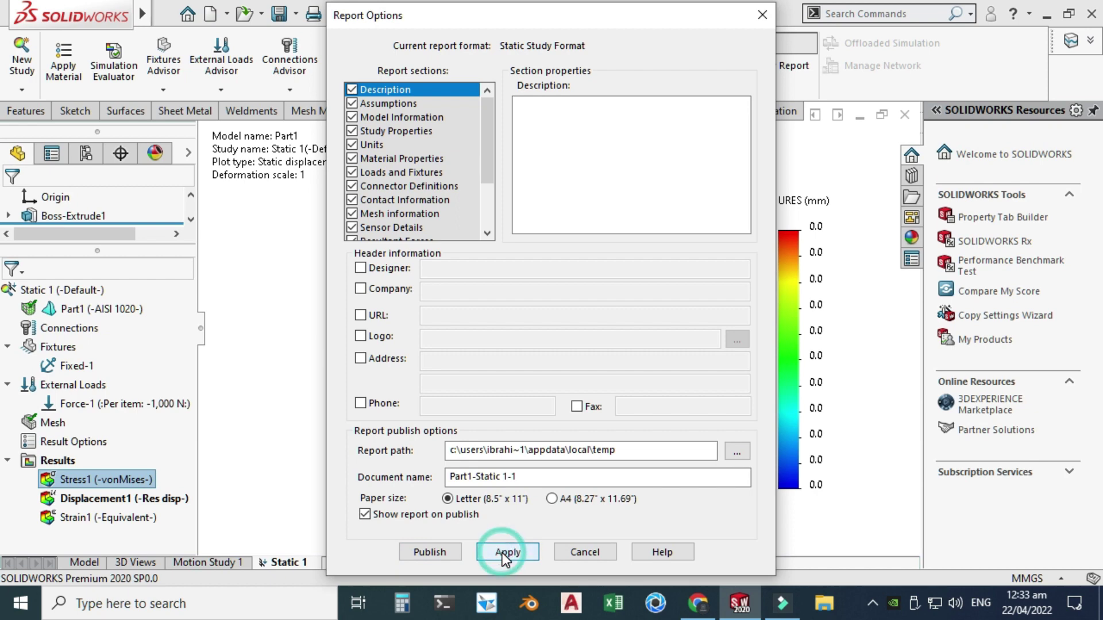
left_click(432, 552)
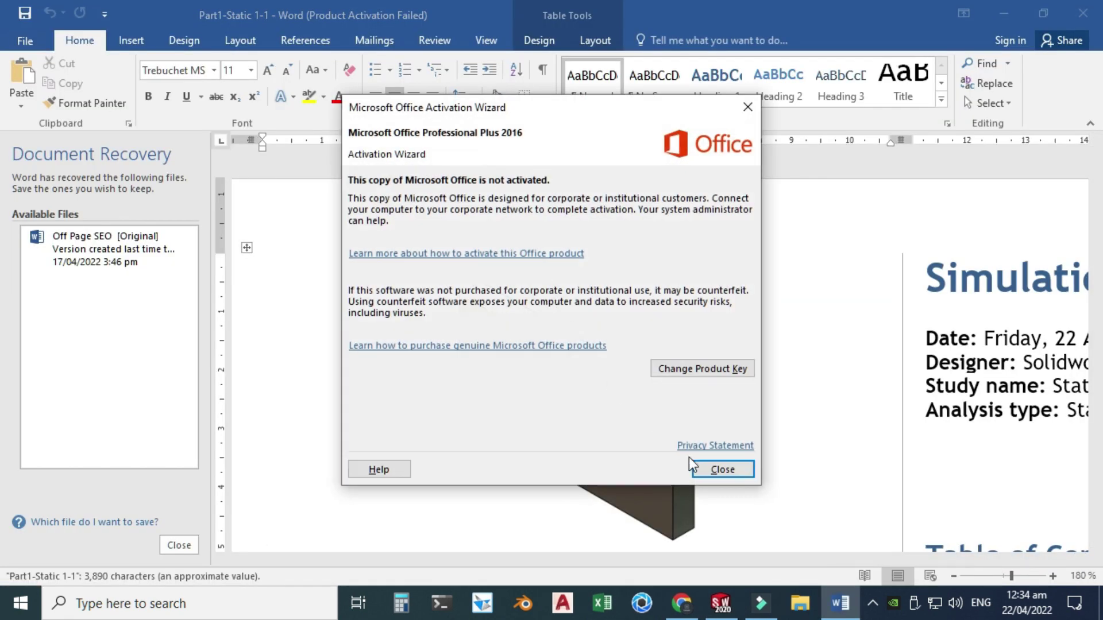
- Close the Microsoft Office Activation Wizard once the Part1-Static 1-1 report opens in Word
left_click(698, 466)
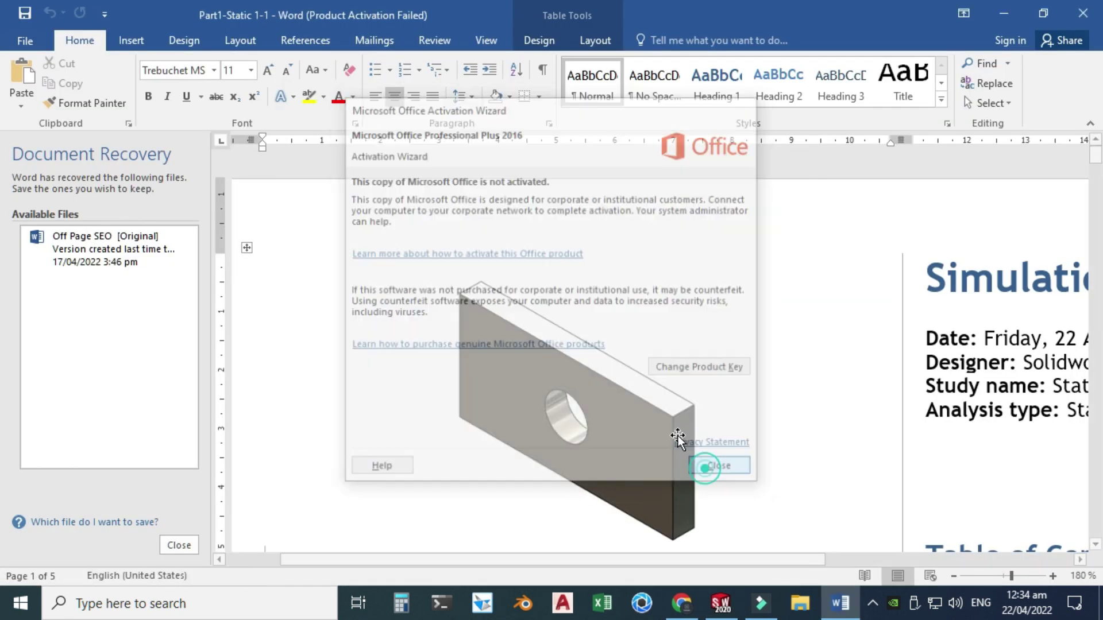
- Dismiss Word's Document Recovery pane and review the report's title page and opening sections
scroll(637, 360, "down", 3)
left_click(195, 544)
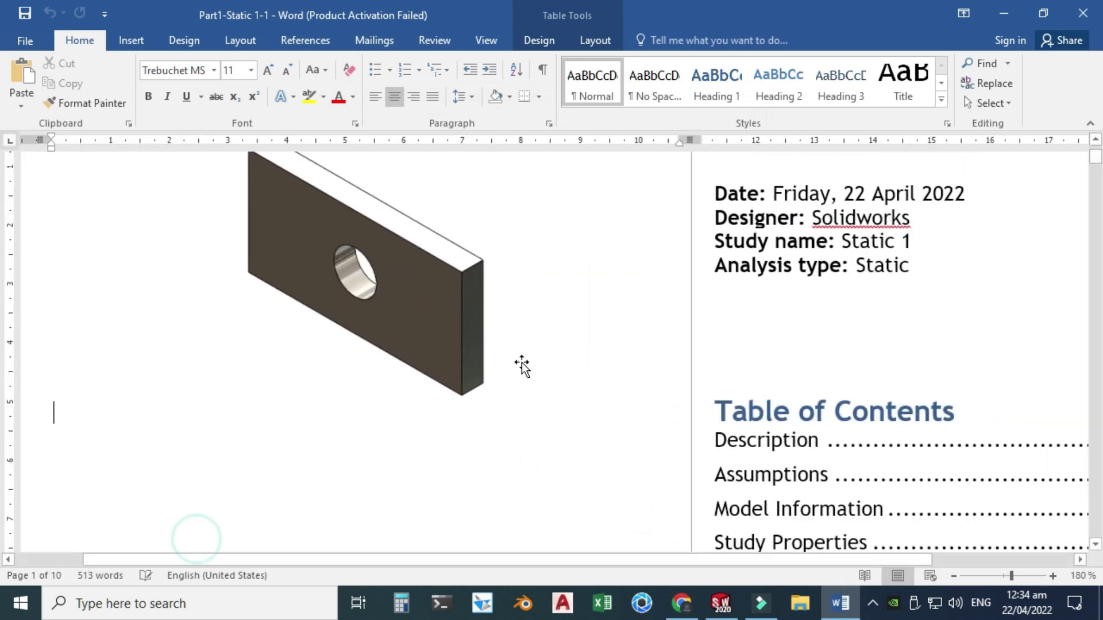
scroll(520, 364, "up", 3)
scroll(575, 419, "down", 10)
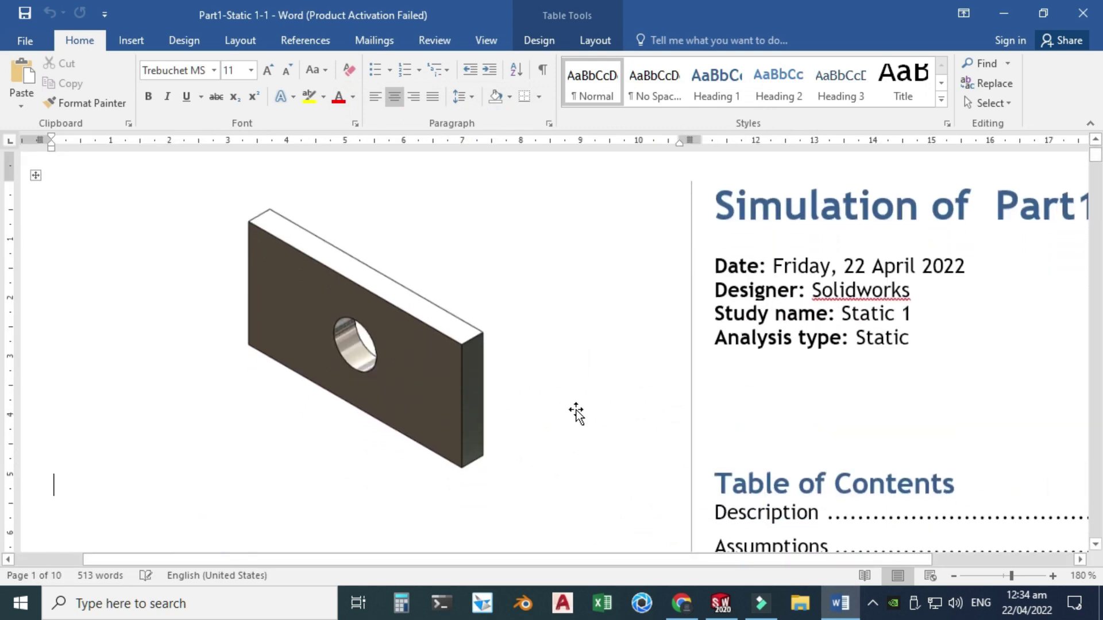
scroll(560, 378, "up", 6)
scroll(559, 378, "down", 8)
scroll(560, 377, "up", 6)
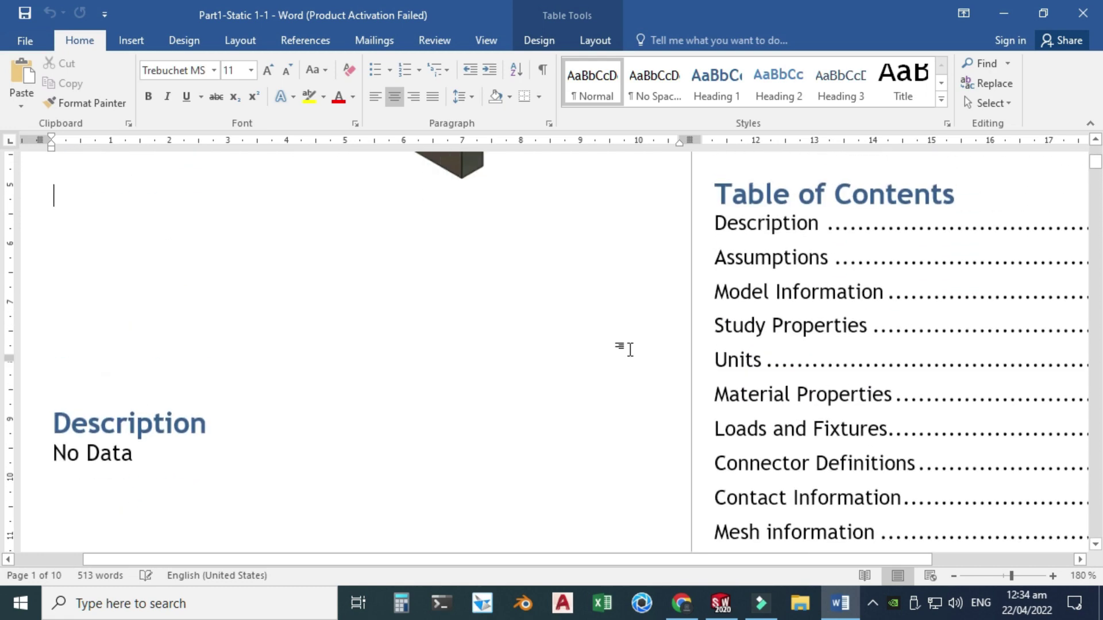
scroll(718, 316, "down", 3)
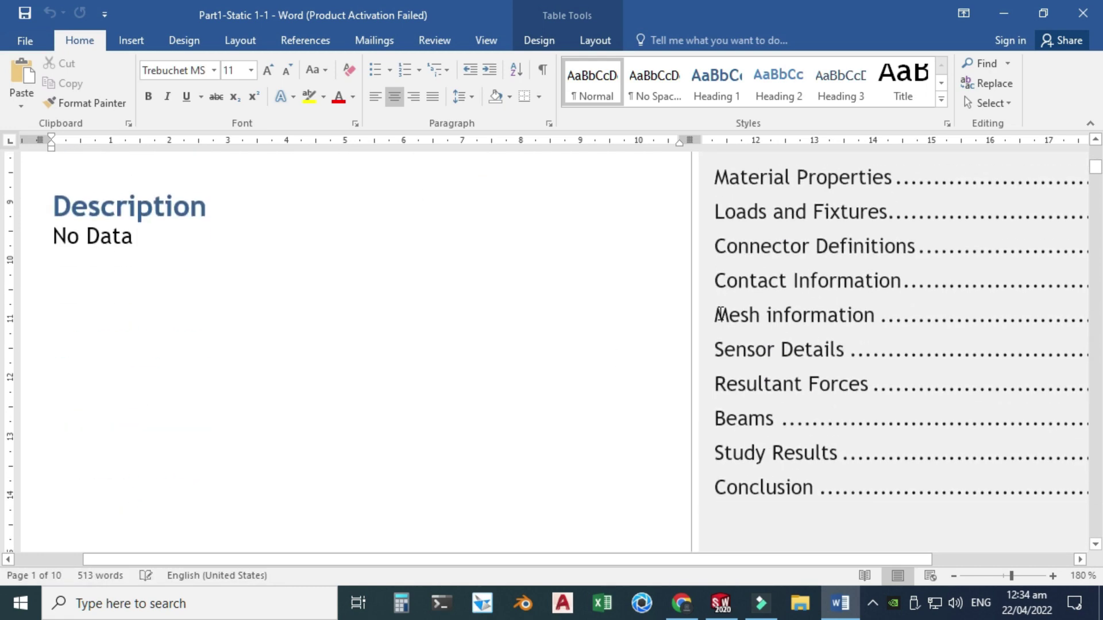
scroll(637, 308, "down", 1)
scroll(374, 366, "up", 4)
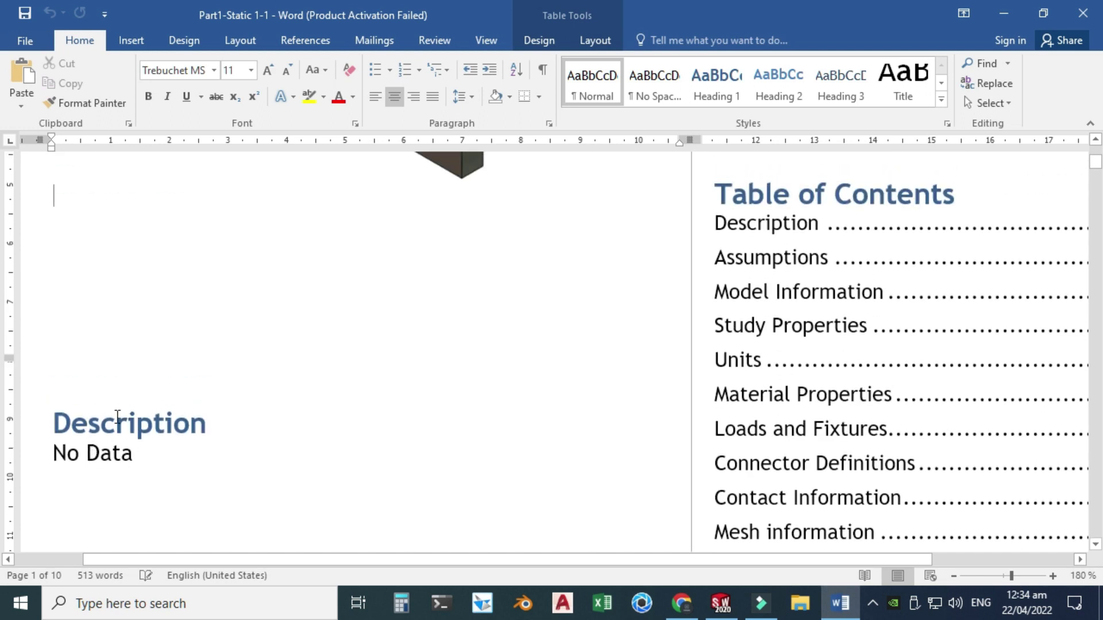
- Read on through the Part1-Static 1-1 report down to the Beams section, then close it
scroll(117, 417, "down", 3)
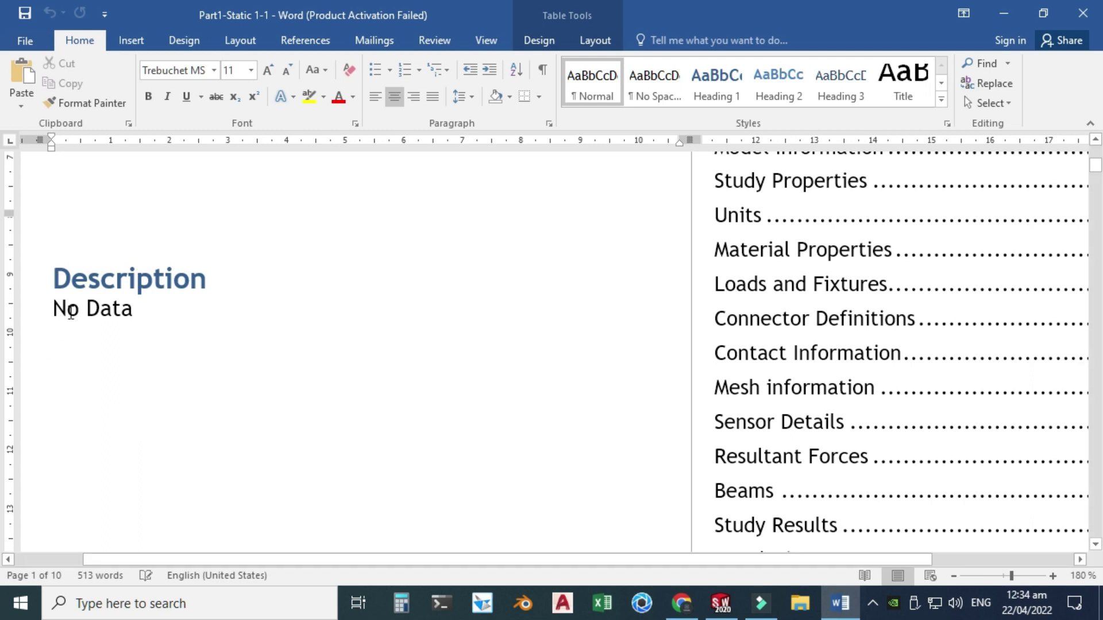
scroll(95, 336, "down", 20)
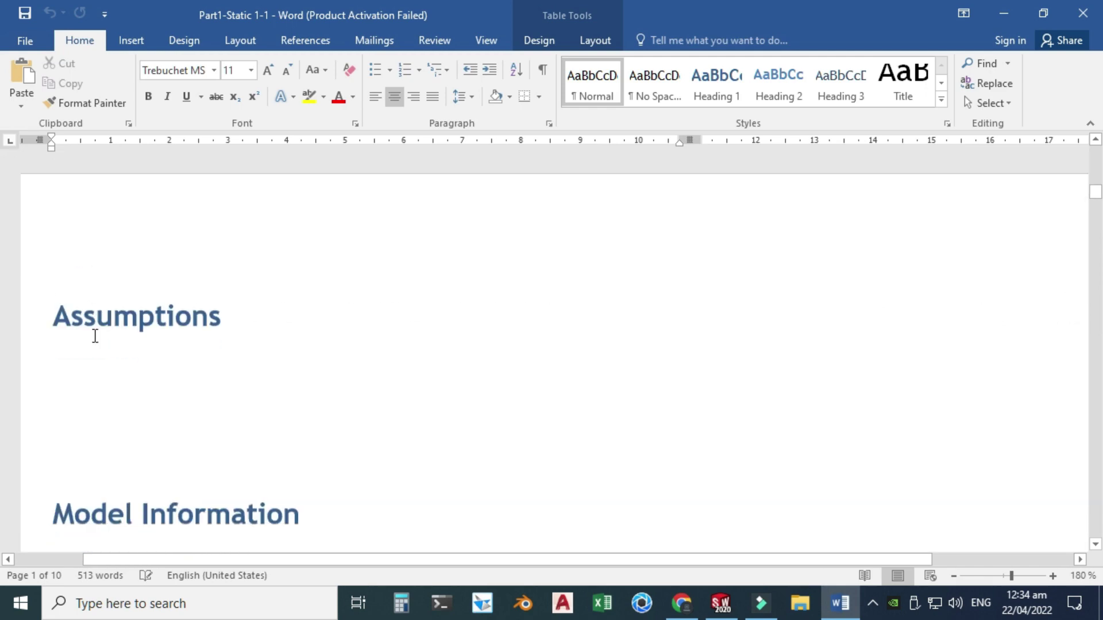
scroll(93, 331, "down", 15)
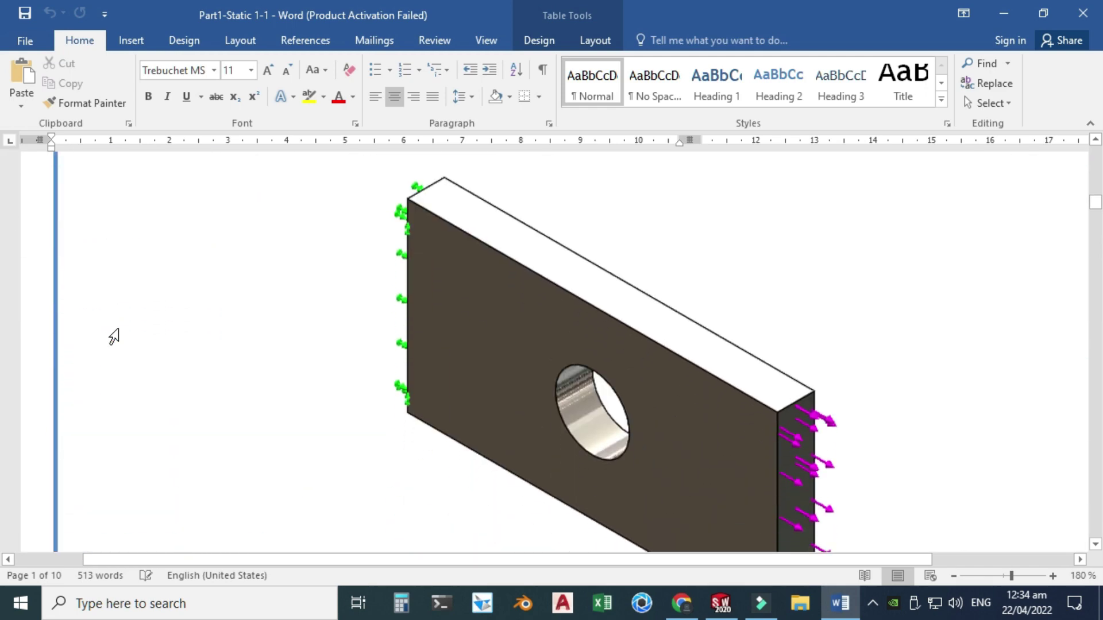
scroll(298, 329, "up", 3)
scroll(512, 366, "down", 6)
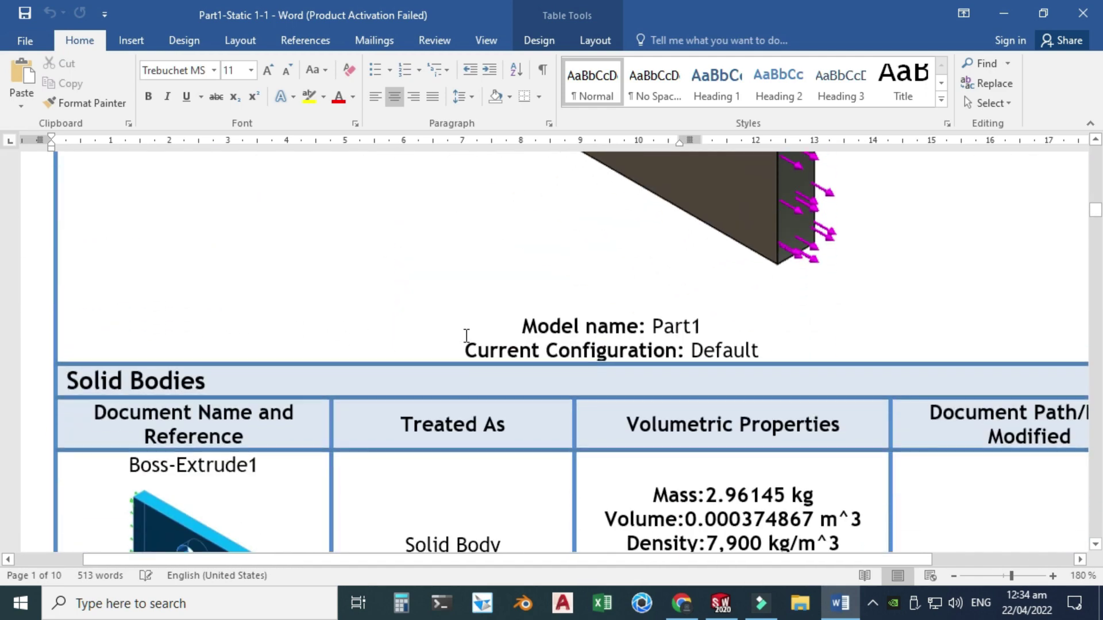
scroll(460, 337, "down", 10)
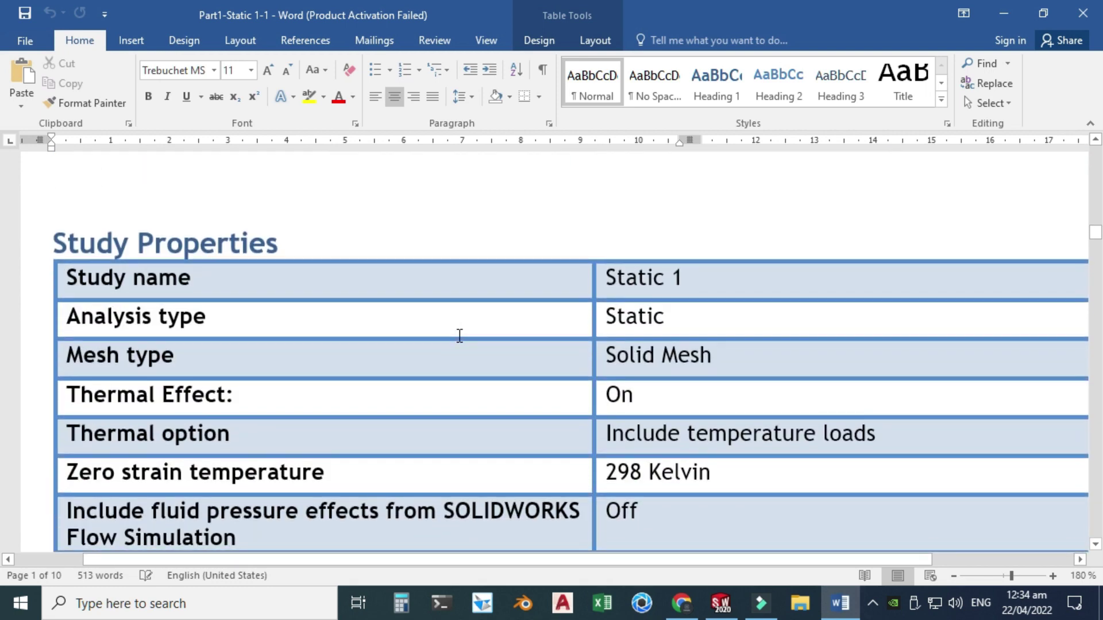
scroll(458, 335, "down", 12)
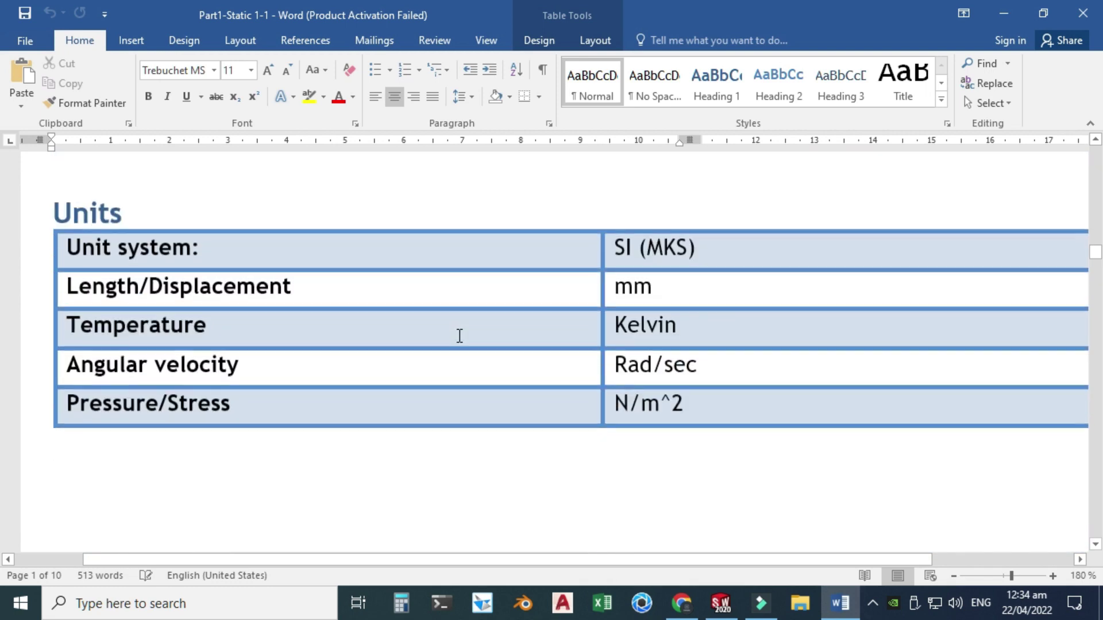
scroll(460, 336, "down", 12)
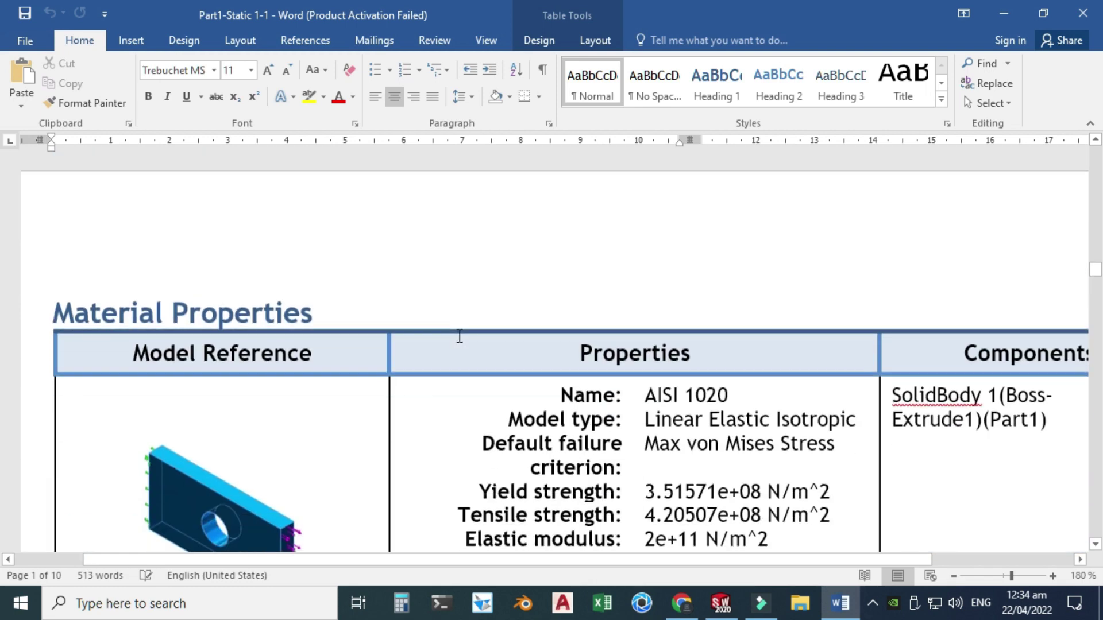
scroll(460, 336, "up", 3)
scroll(460, 336, "down", 15)
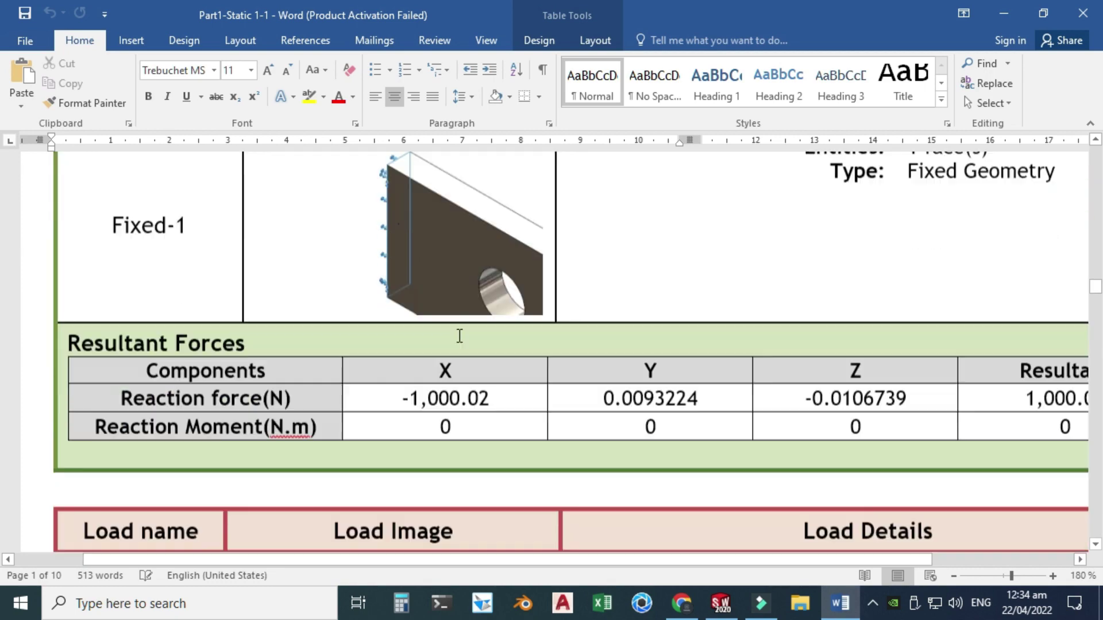
scroll(460, 336, "down", 12)
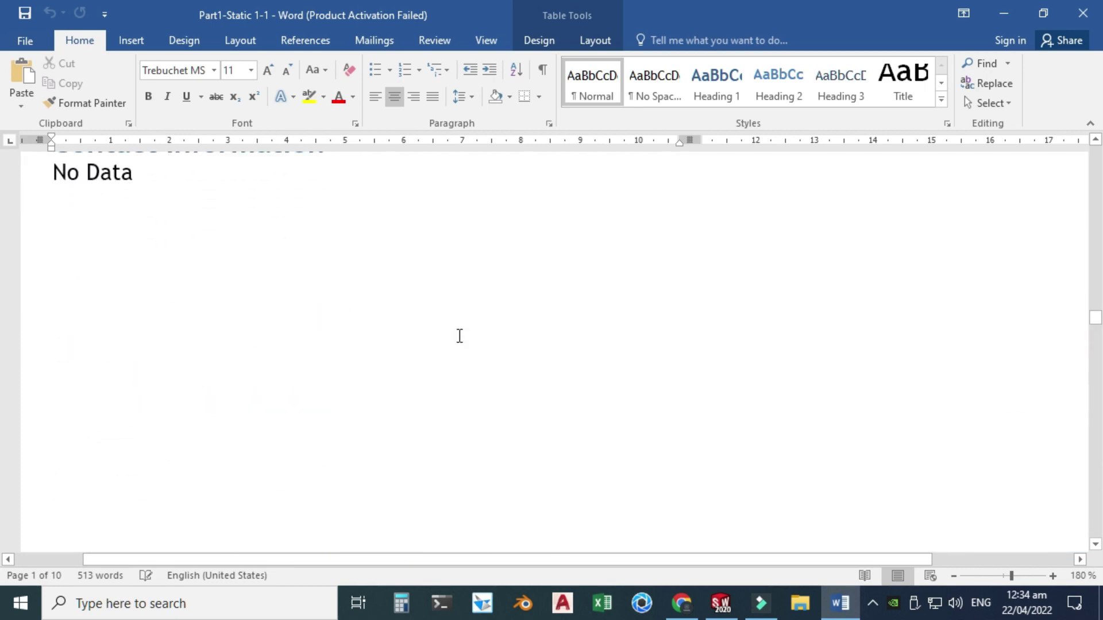
scroll(459, 336, "down", 15)
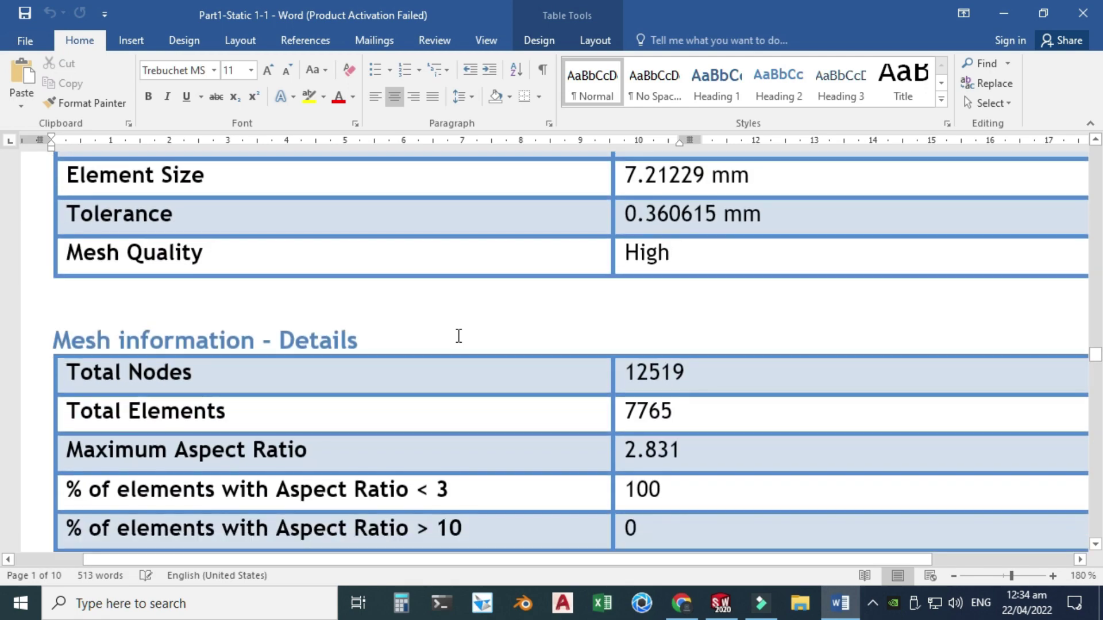
scroll(459, 336, "down", 15)
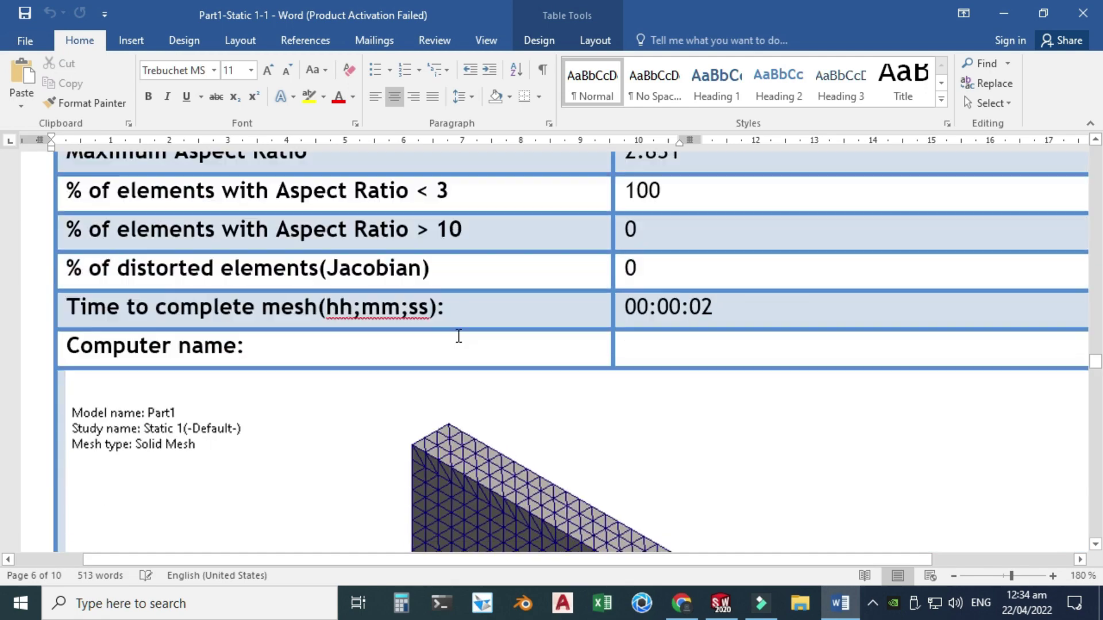
scroll(458, 336, "down", 10)
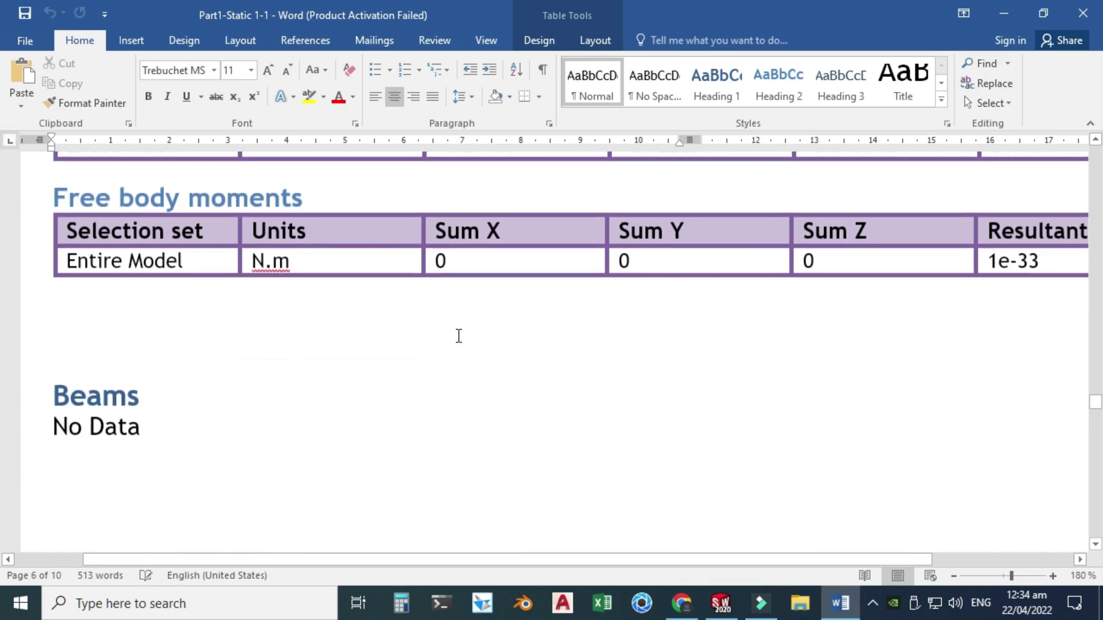
left_click(1083, 13)
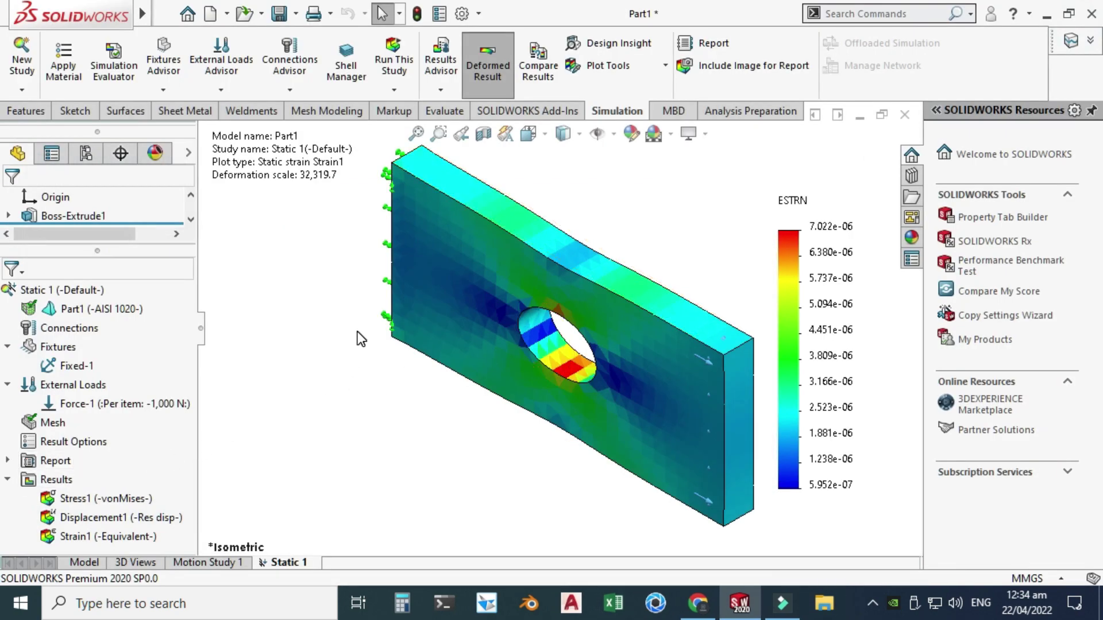
- Fit the strained plate in view with F and show the Plot Tools list (section clipping, probe, animate)
key("f")
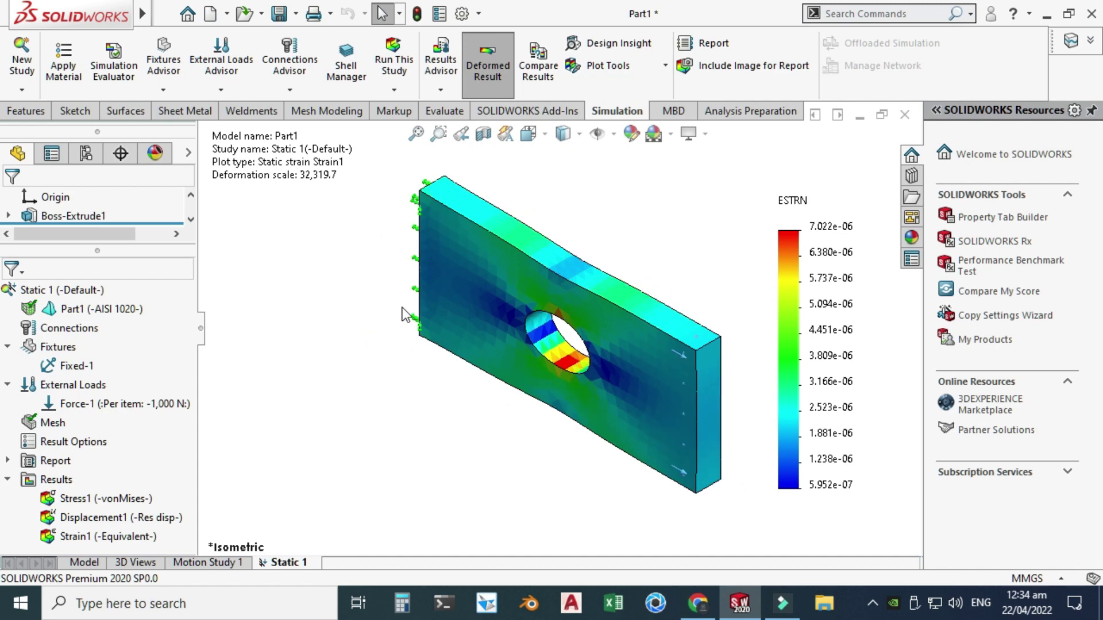
left_click(651, 64)
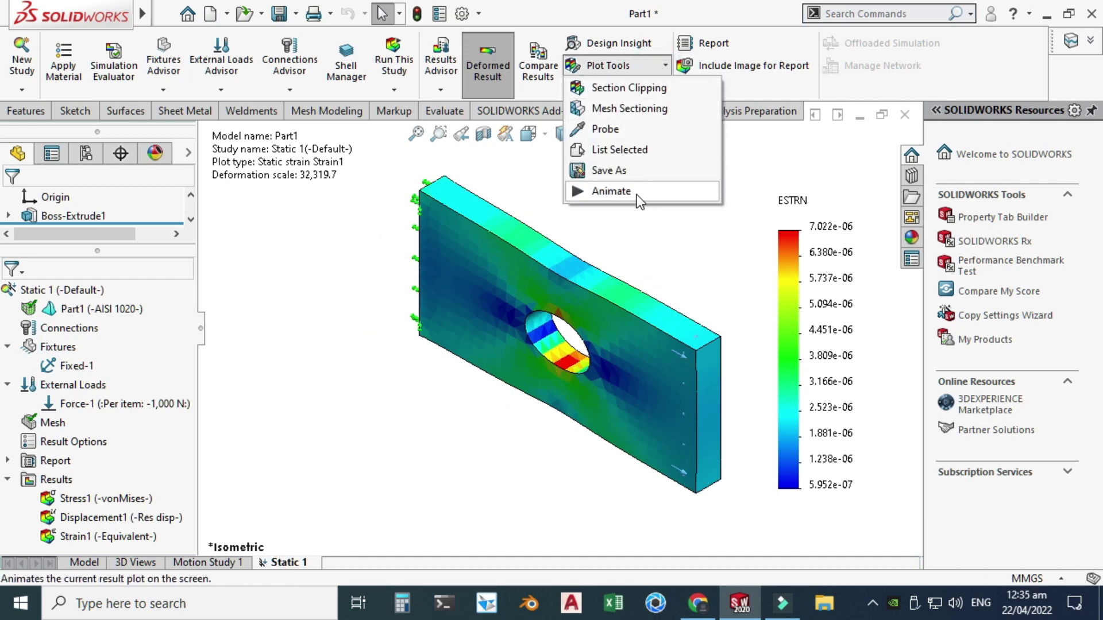